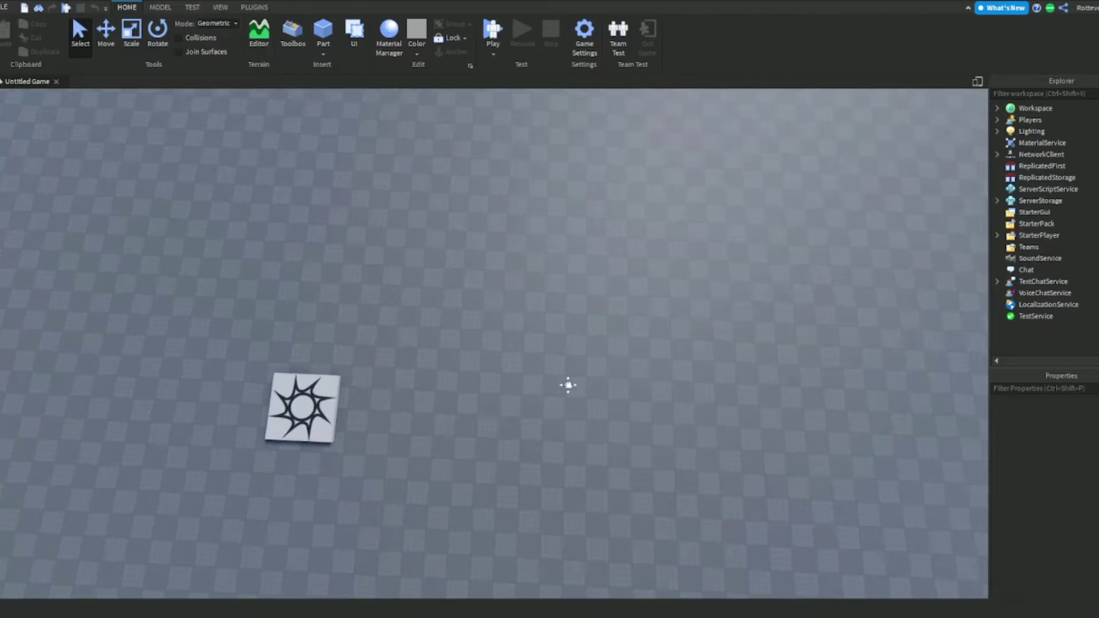
right_drag(566, 385, 577, 316)
middle_drag(554, 361, 580, 308)
key(e)
right_drag(580, 308, 728, 265)
key(q)
middle_drag(728, 266, 708, 424)
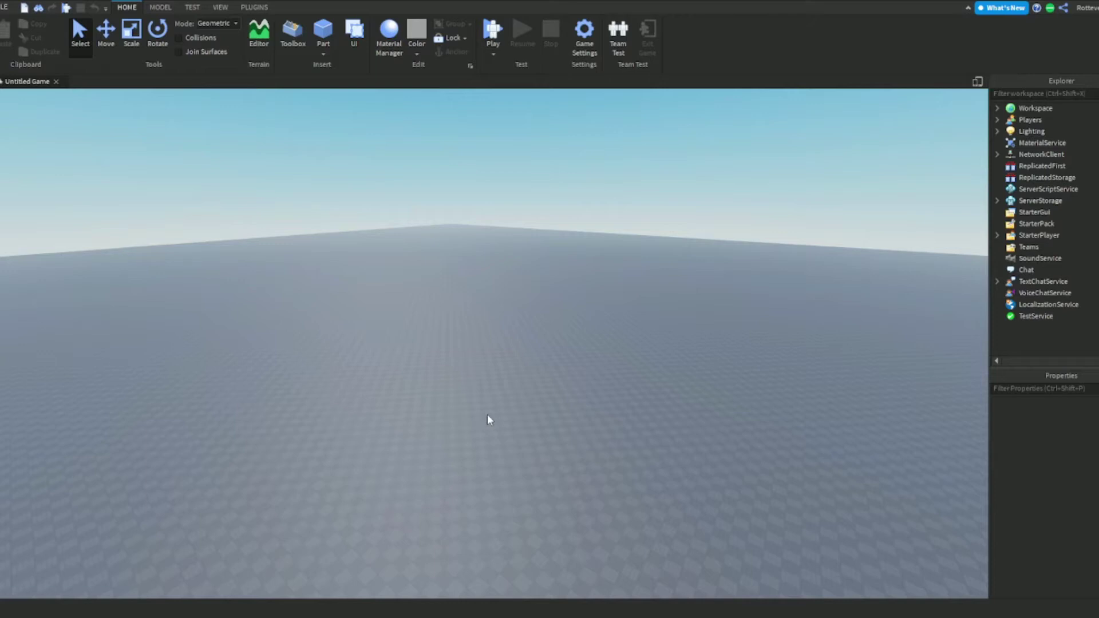
right_drag(487, 415, 417, 348)
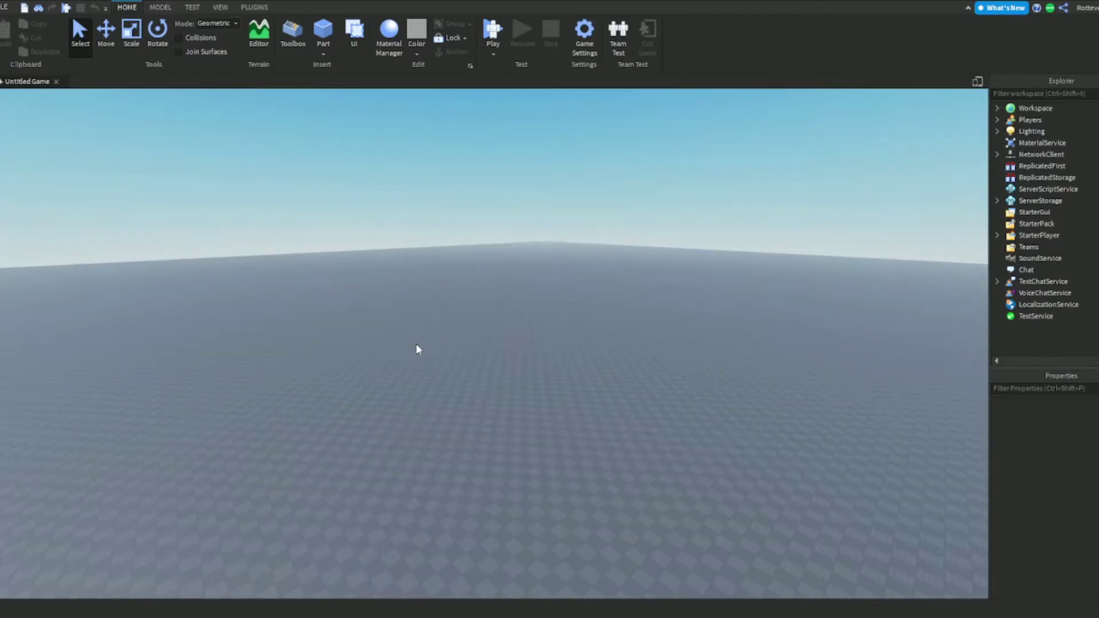
right_drag(409, 349, 527, 289)
key(w)
scroll(524, 304, down, 5)
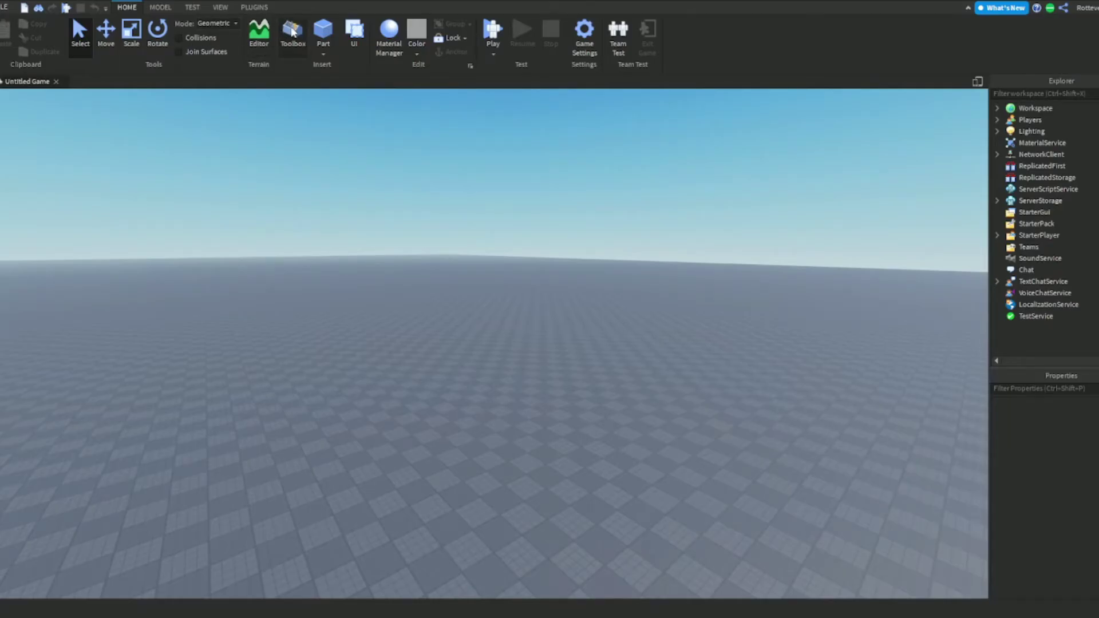
Step: Open the Toolbox and search its models for "Acs 2.0"
click(293, 33)
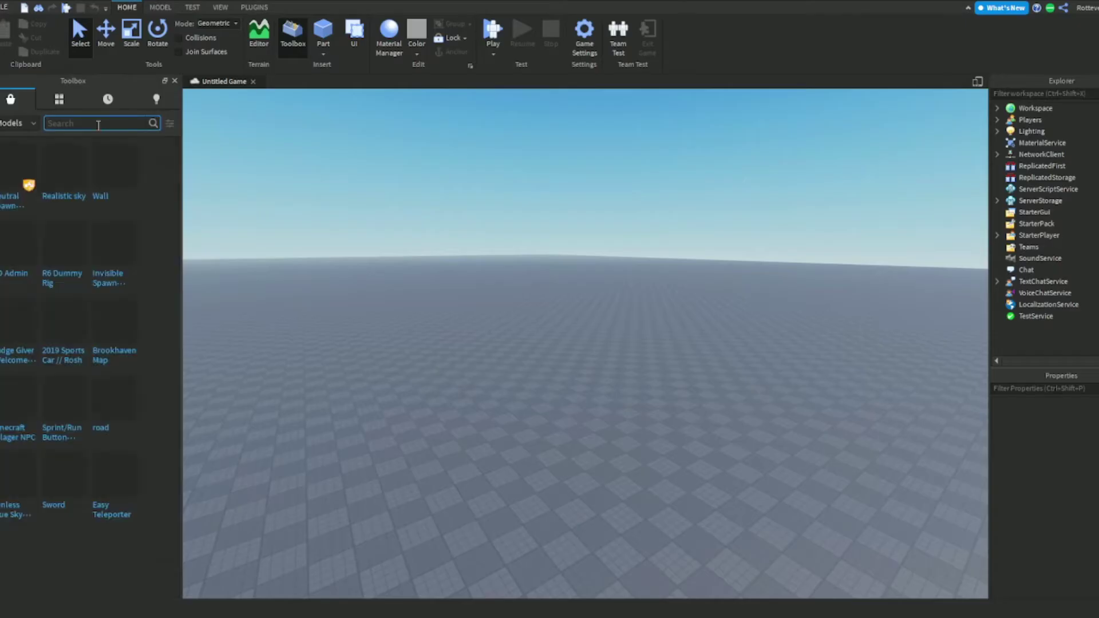
text(Acs)
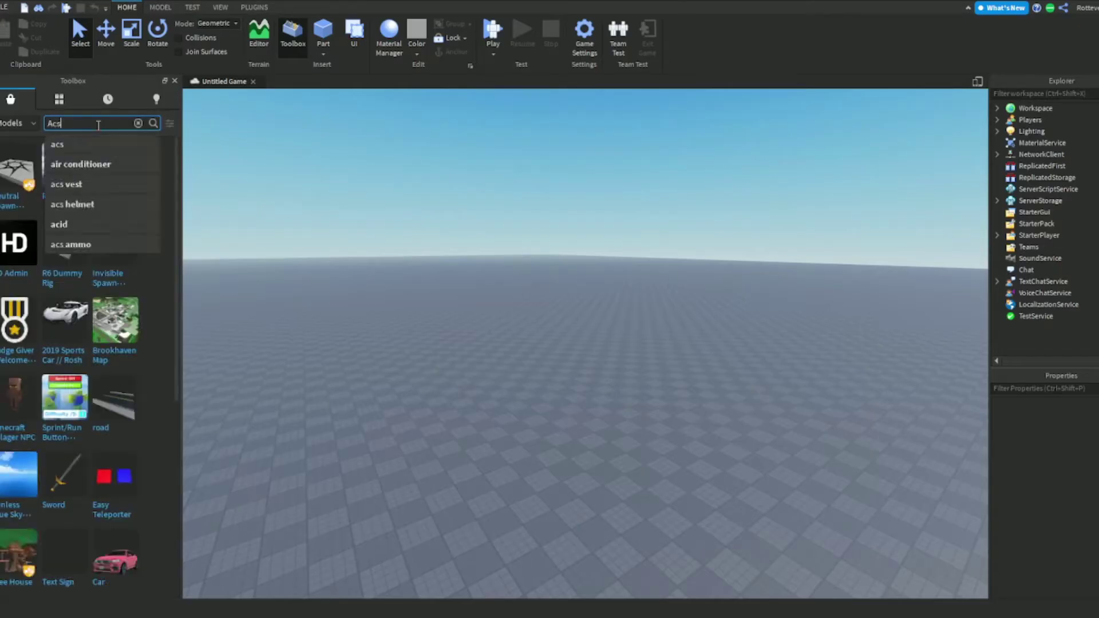
text( 2.)
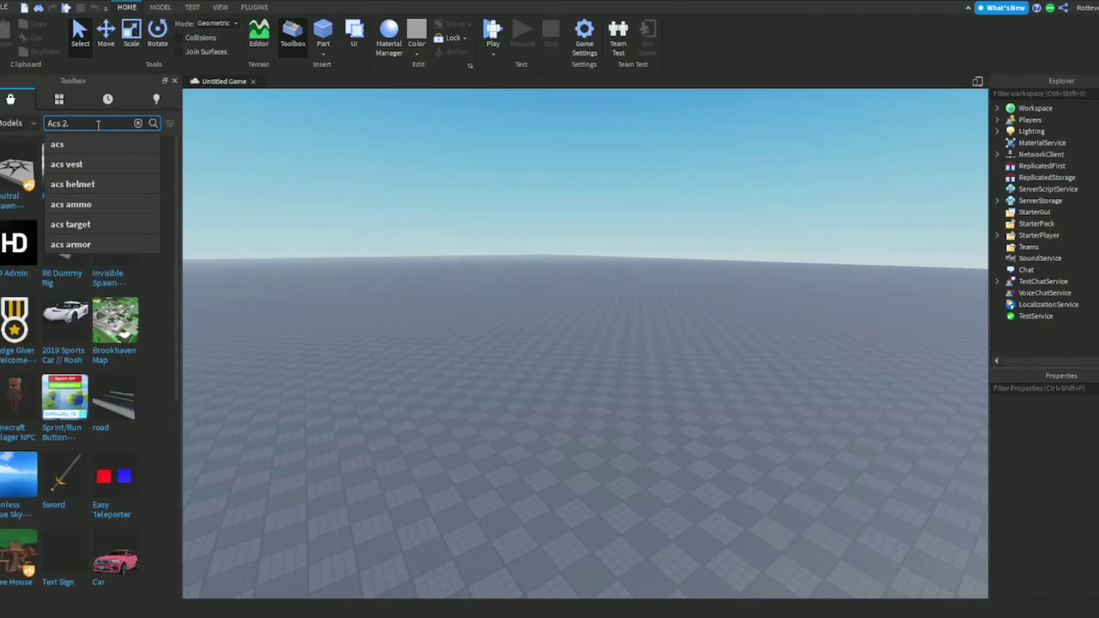
text(0)
key(Return)
Step: Insert the ACS 2.0.1 - Official Release model from the search results into the place
right_drag(234, 185, 504, 177)
key(w)
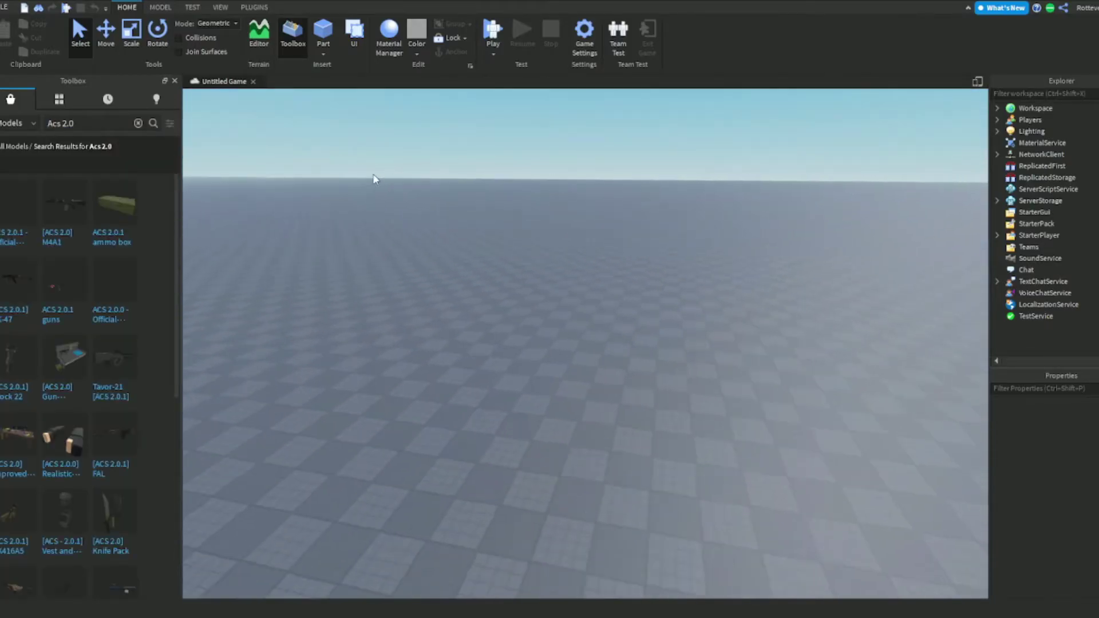
mouse_move(9, 214)
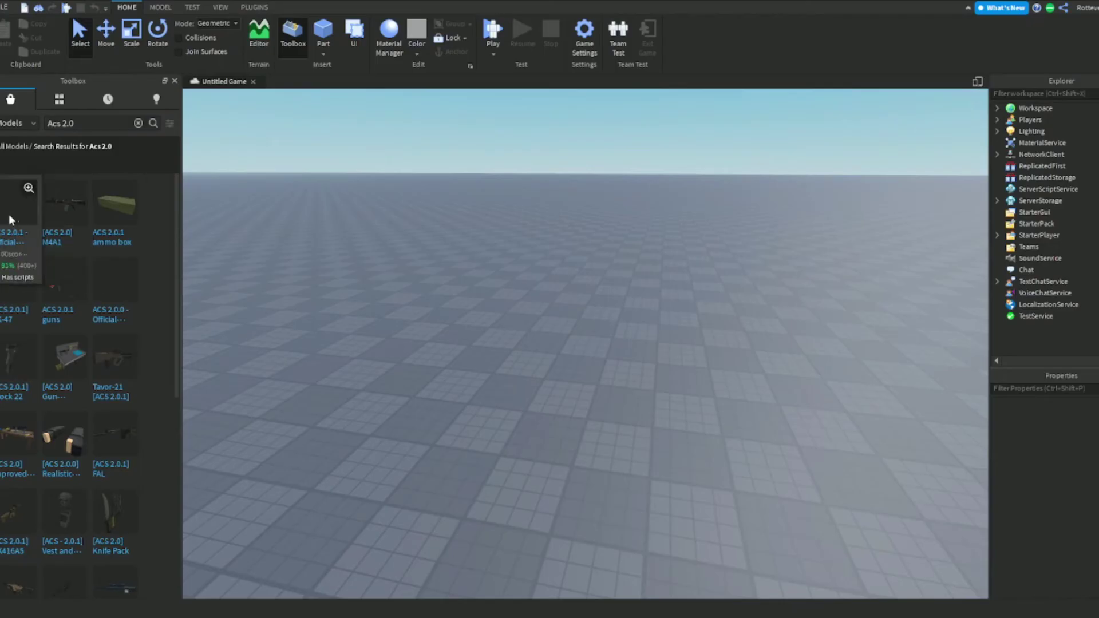
click(9, 214)
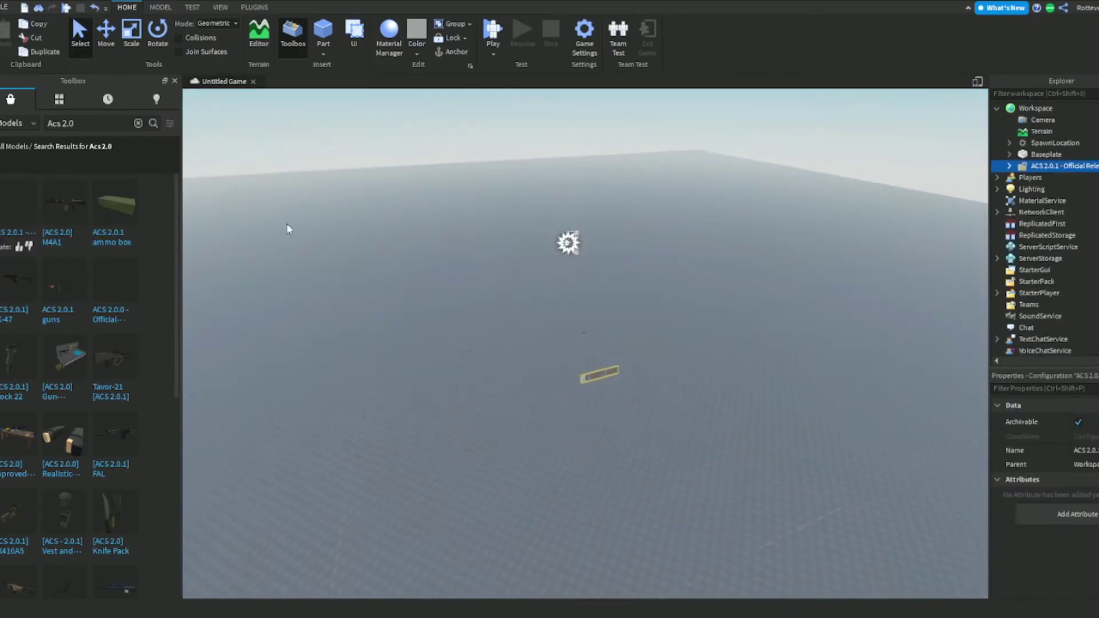
Step: Examine the inserted ACS kit in the viewport, including its door, two walls and scattered weapons
click(103, 123)
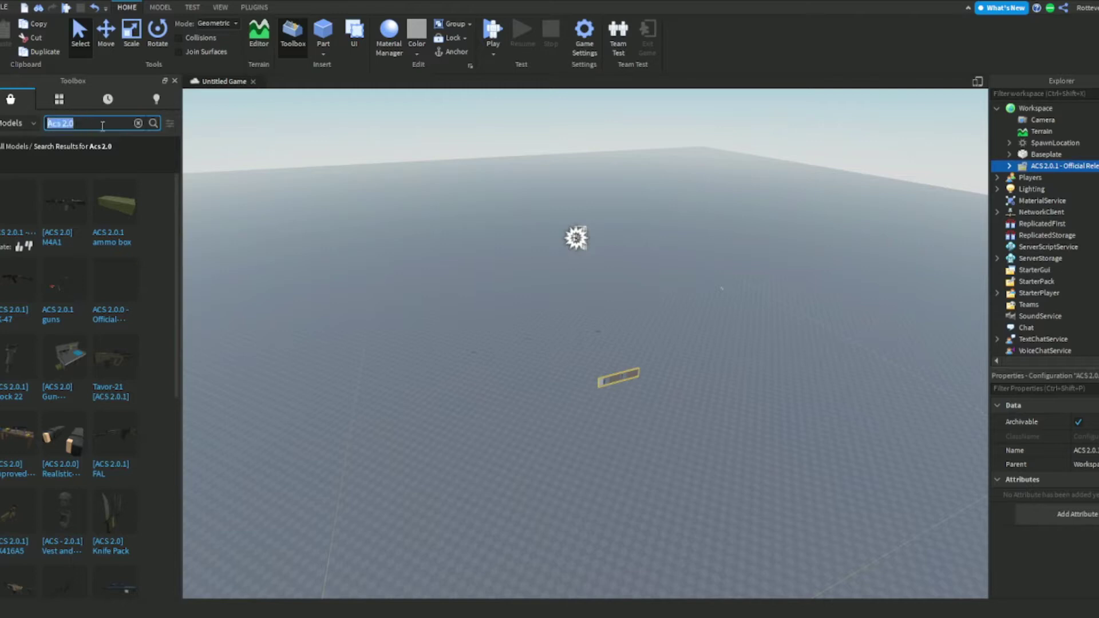
scroll(541, 257, down, 4)
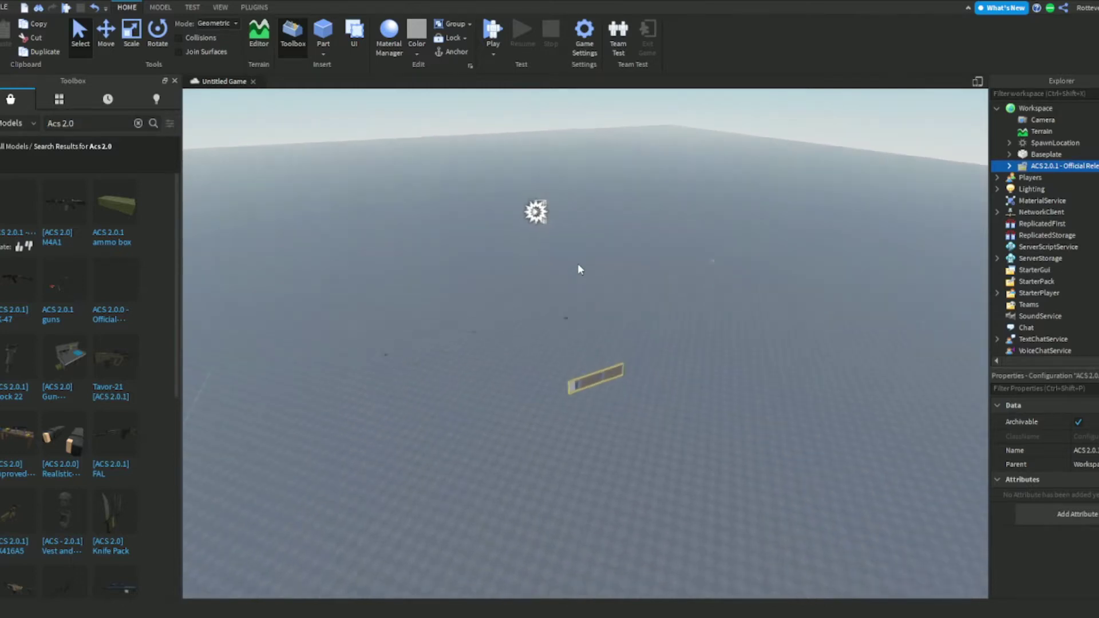
mouse_move(10, 213)
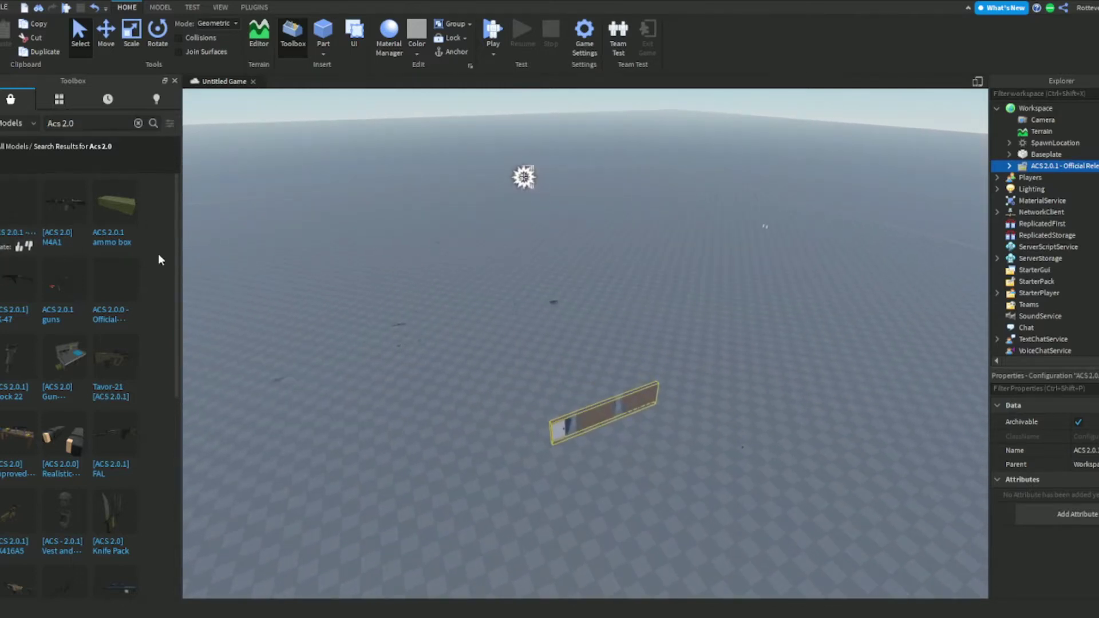
click(383, 261)
key(w)
key(d)
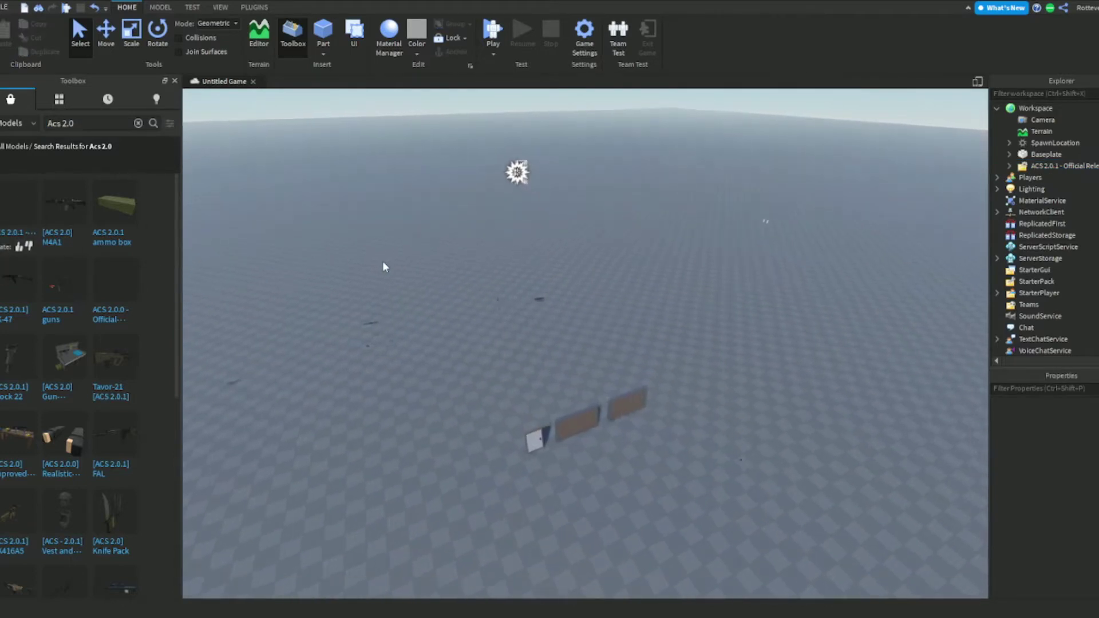
right_drag(530, 352, 609, 319)
key(d)
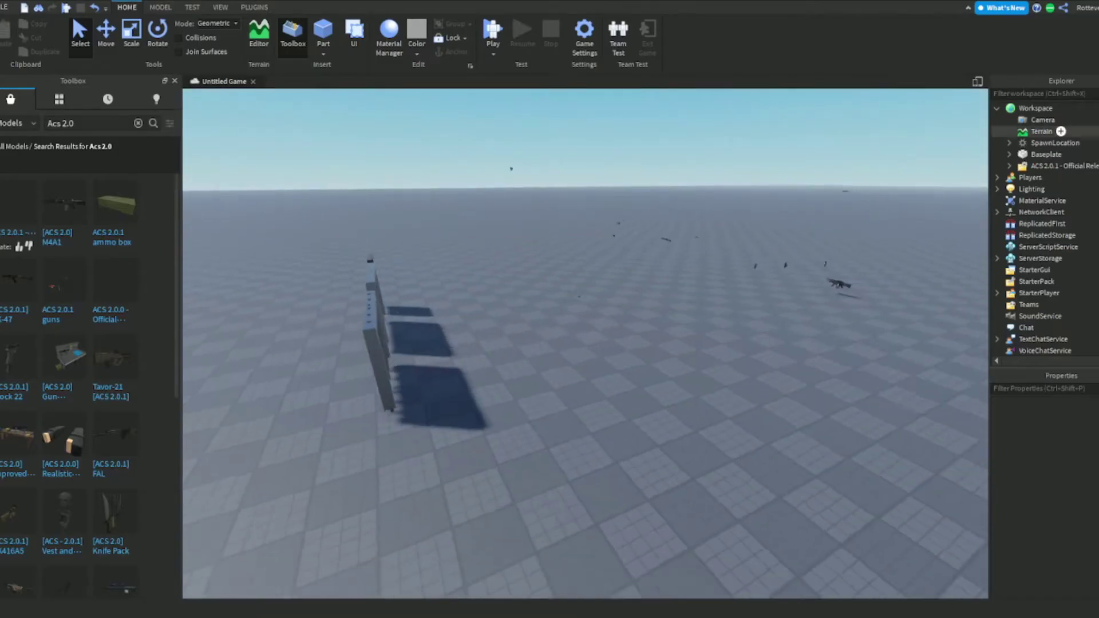
key(s)
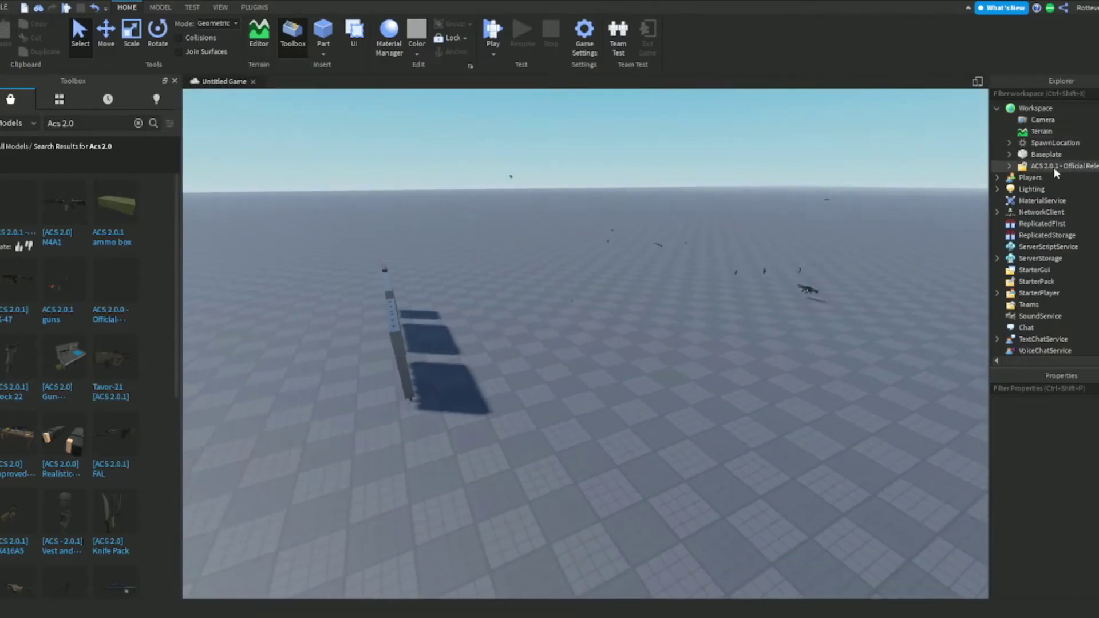
Step: Hide the Explorer window and show it again
click(222, 7)
click(11, 43)
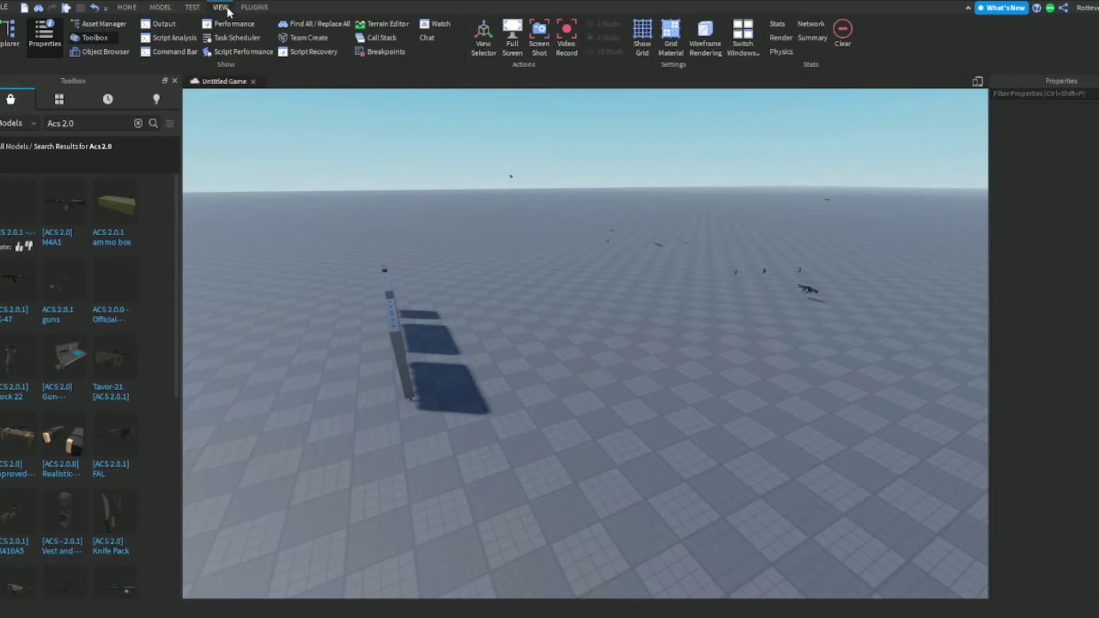
click(8, 36)
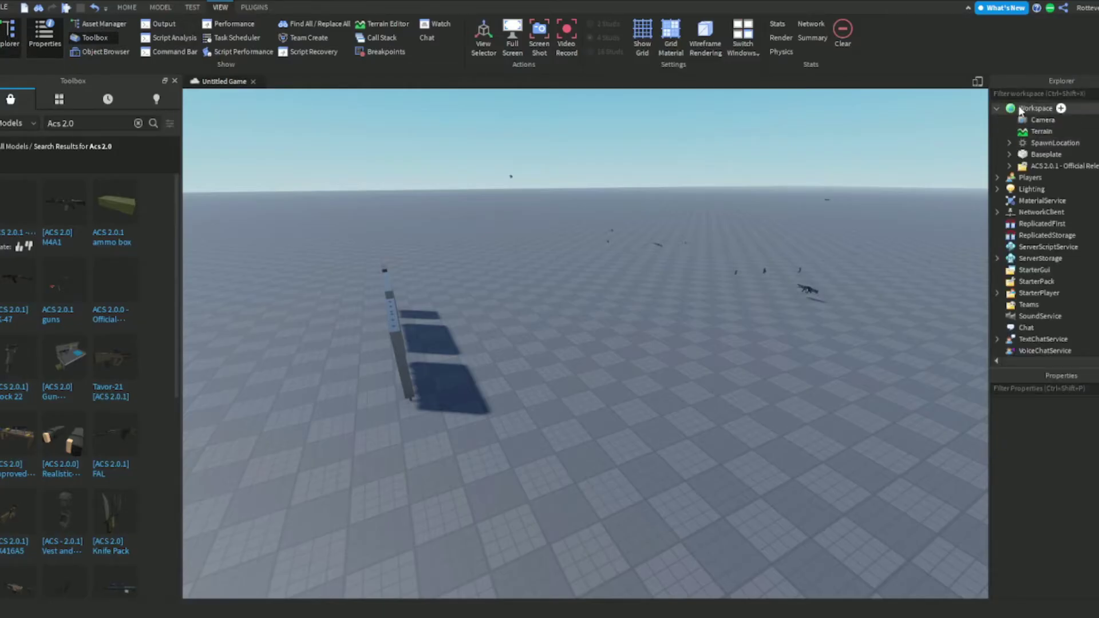
Step: Select the ACS 2.0.1 - Official Release configuration under Workspace and focus the view on it
click(1028, 166)
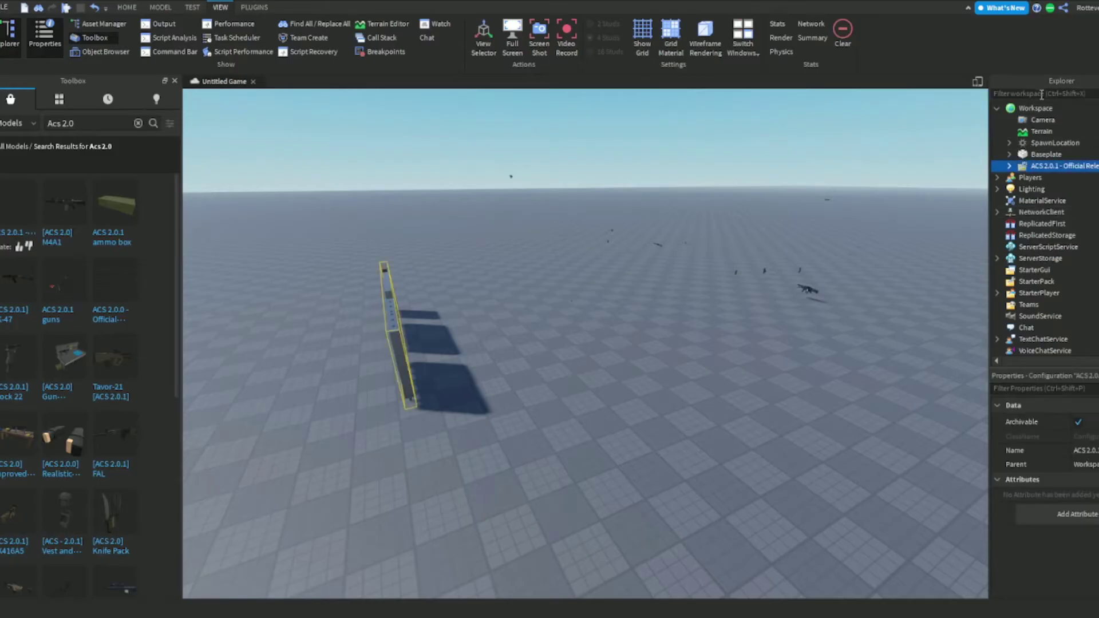
click(1024, 108)
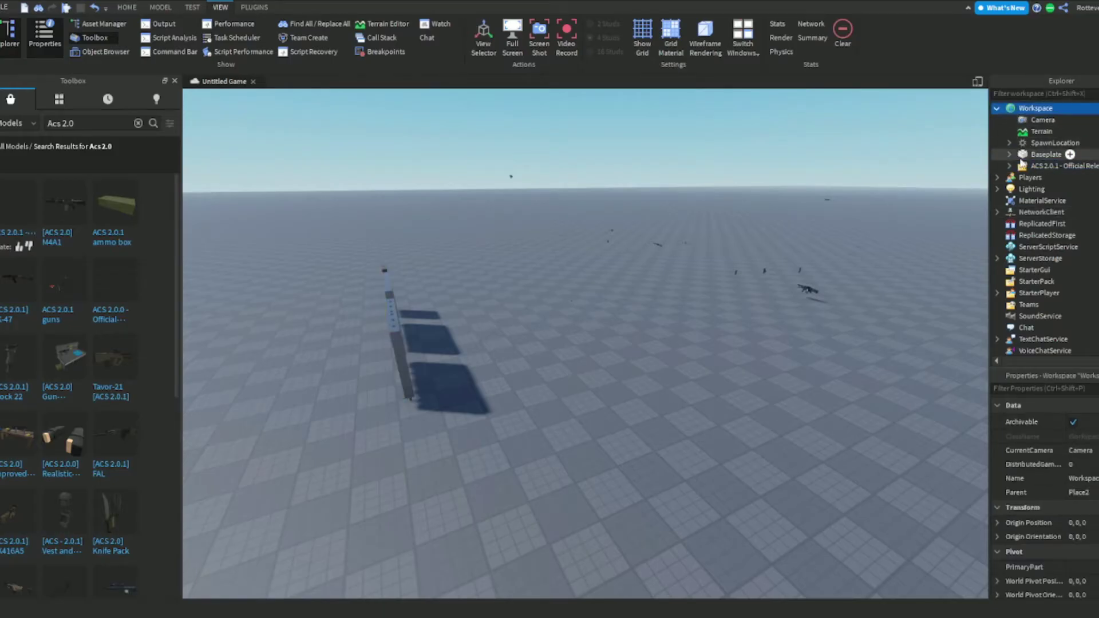
click(1024, 167)
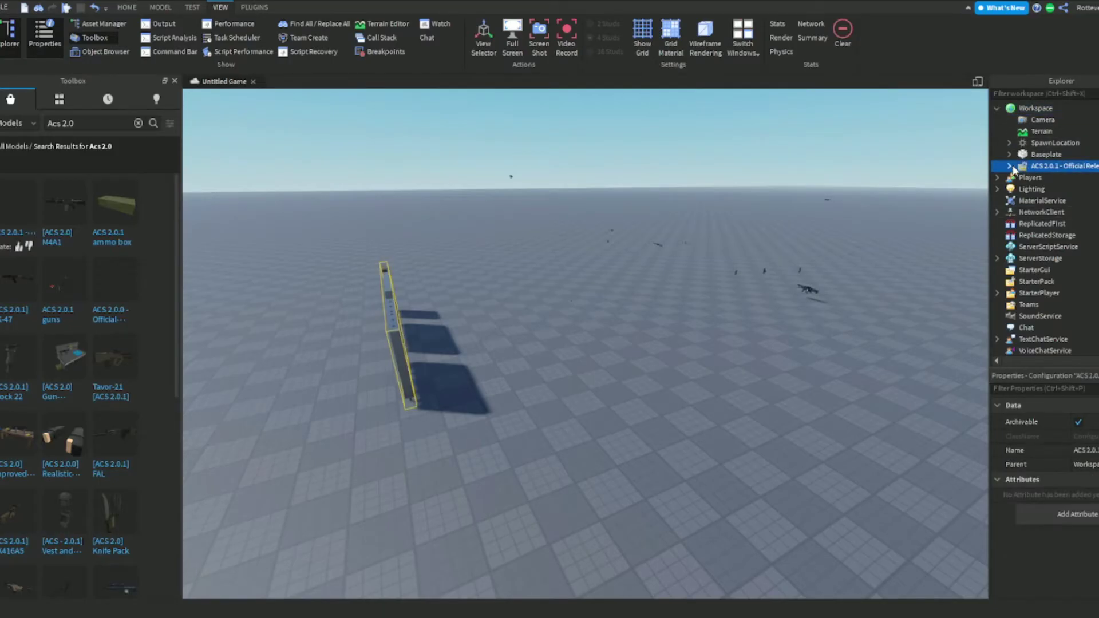
key(f)
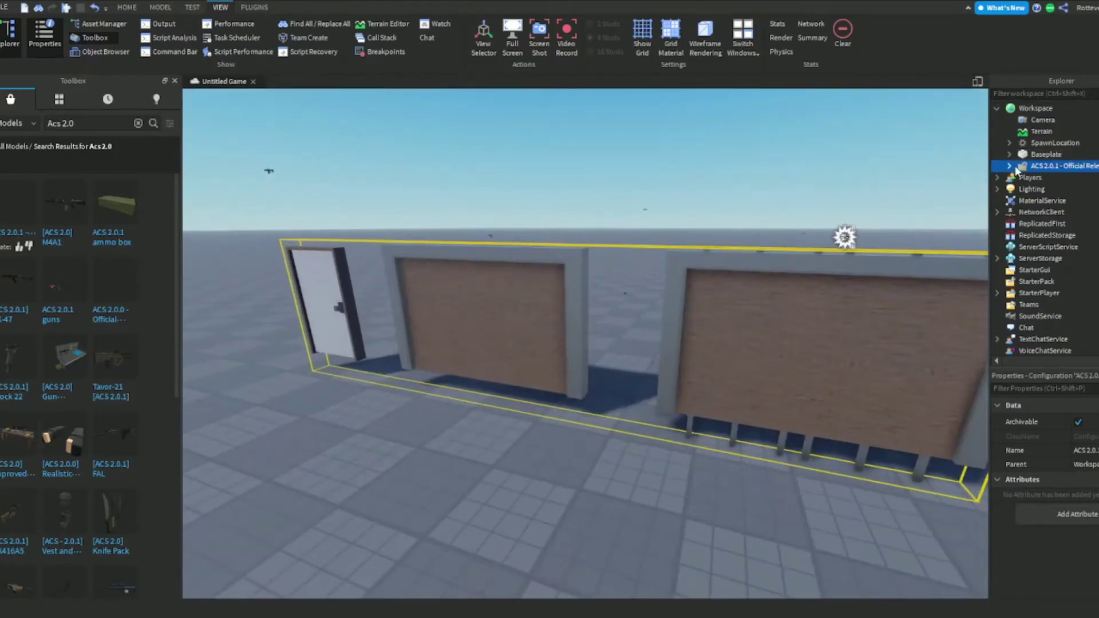
Step: Expand the ACS 2.0.1 - Official Release configuration and look through the models it contains
click(1011, 167)
click(1050, 213)
scroll(1050, 214, down, 2)
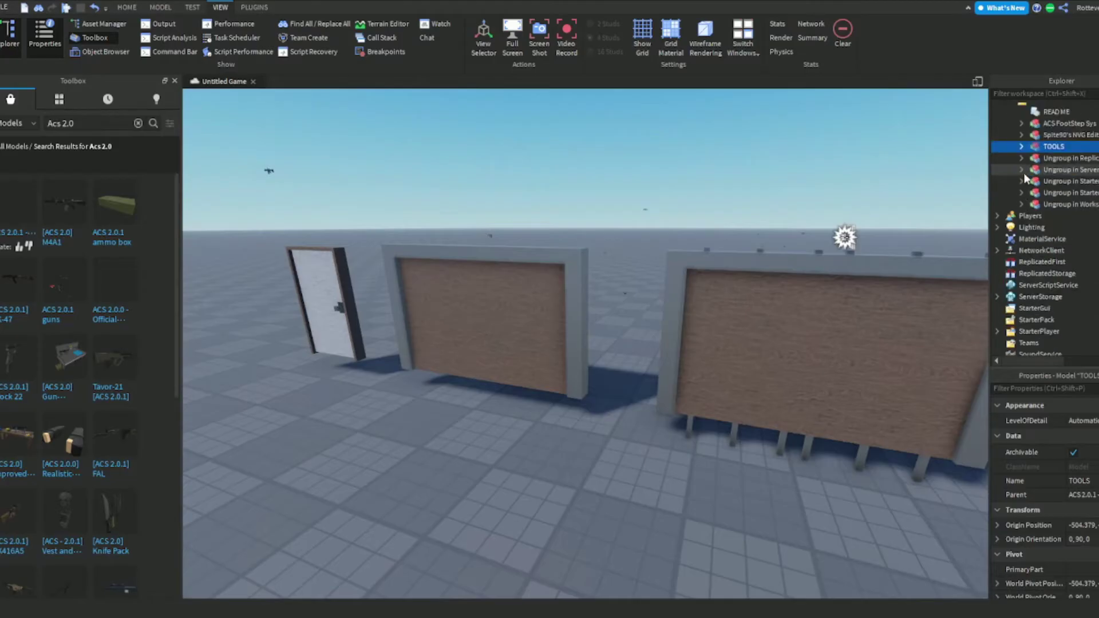
drag(1096, 239, 1070, 156)
click(1056, 157)
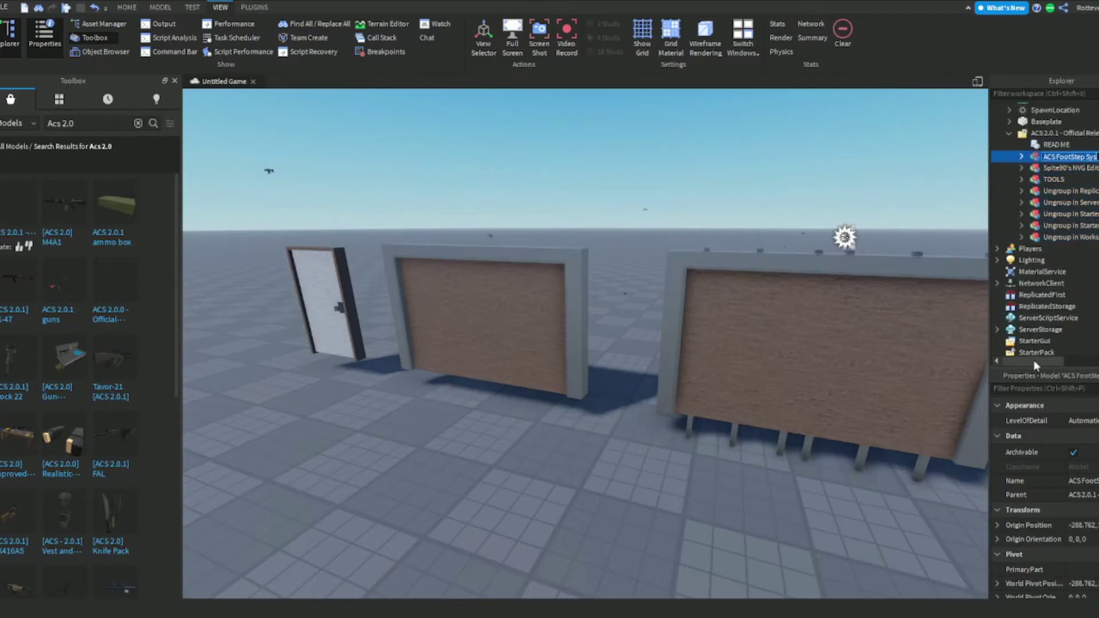
scroll(1049, 363, right, 1)
Step: Move the "Ungroup in ReplicatedStorage" model into ReplicatedStorage and ungroup it there
click(1017, 192)
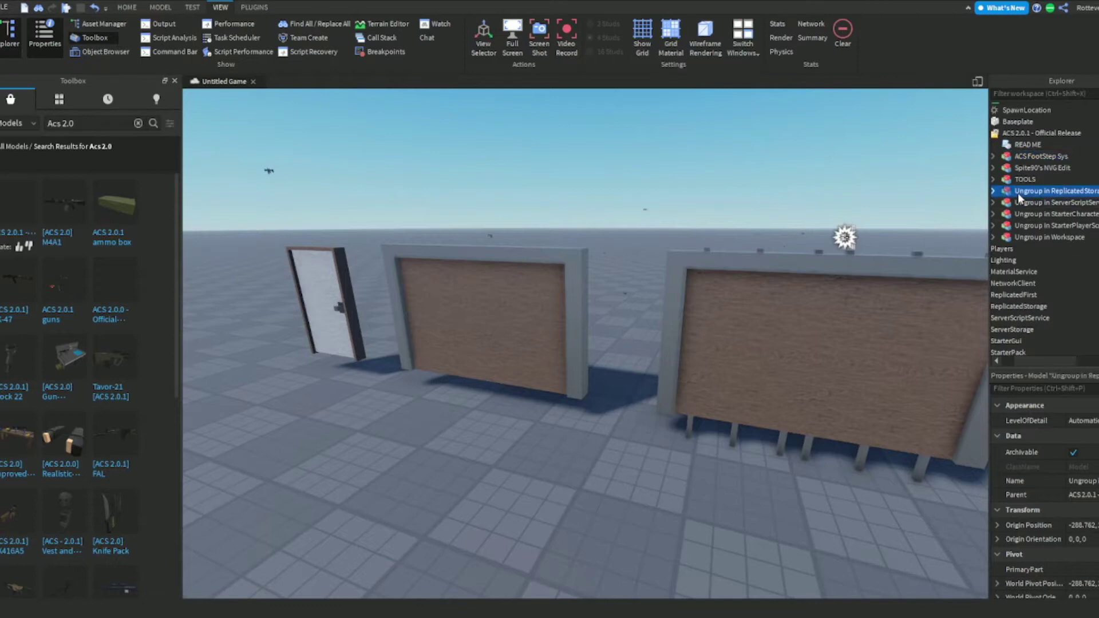
mouse_move(1042, 361)
mouse_down()
mouse_move(1032, 361)
mouse_move(1042, 357)
mouse_up()
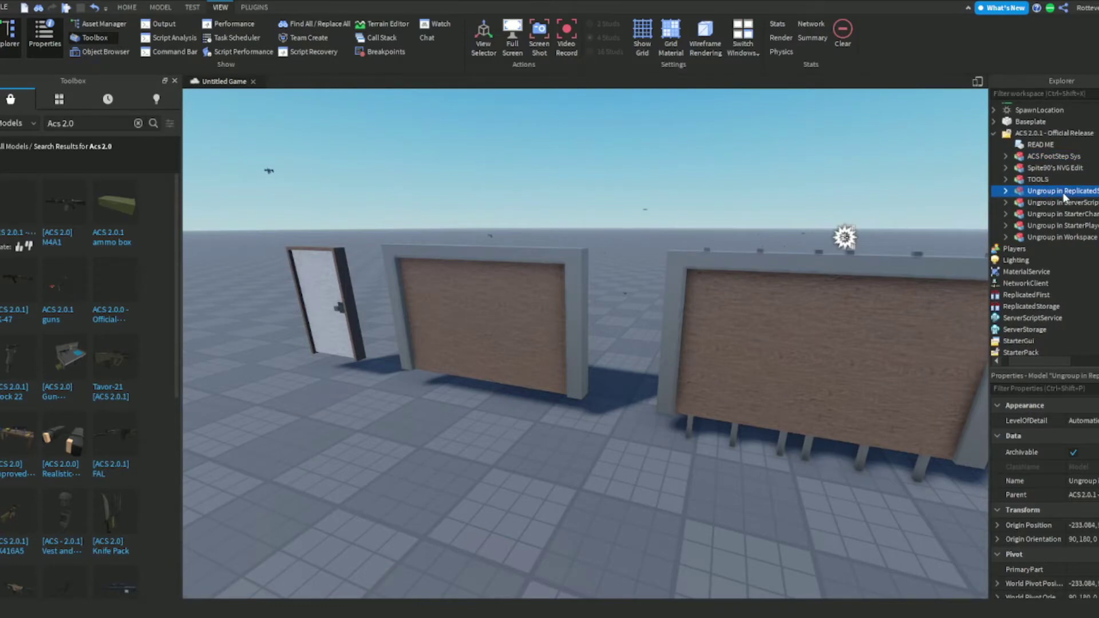
drag(1070, 195, 1053, 309)
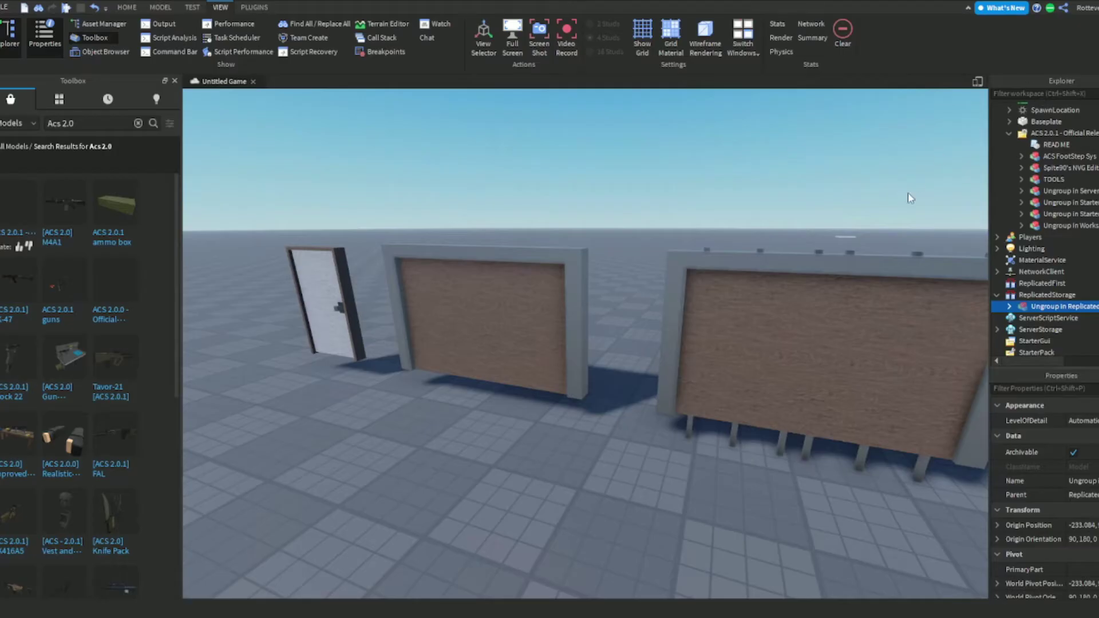
click(1049, 307)
key(ctrl+u)
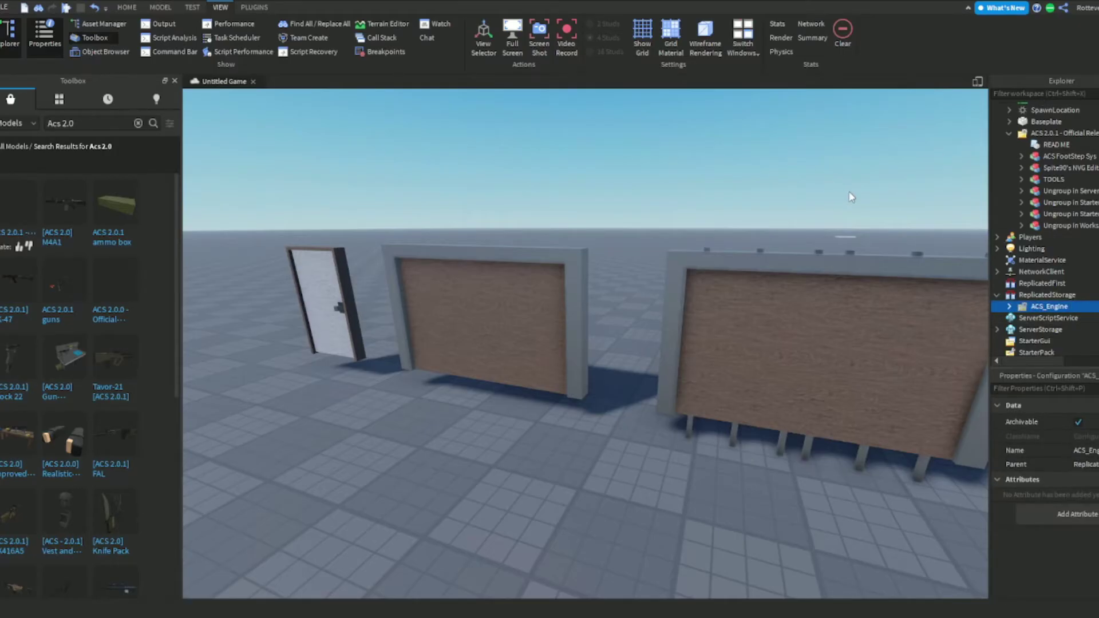
Step: Move the "Ungroup in Workspace" and "Ungroup in ServerScriptService" models into their matching services and ungroup both
drag(1056, 226, 1042, 110)
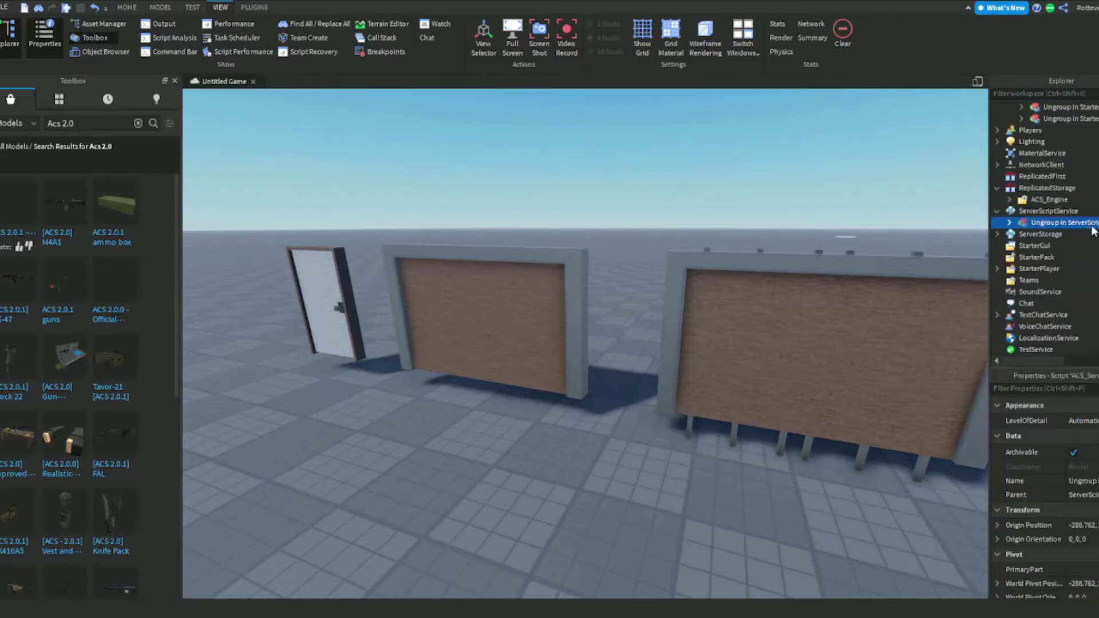
key(ctrl+u)
Step: Move the "Ungroup in StarterPlayerScripts" model into StarterPlayerScripts and ungroup it there
scroll(1093, 229, up, 1)
drag(1076, 152, 1059, 167)
scroll(1069, 245, up, 2)
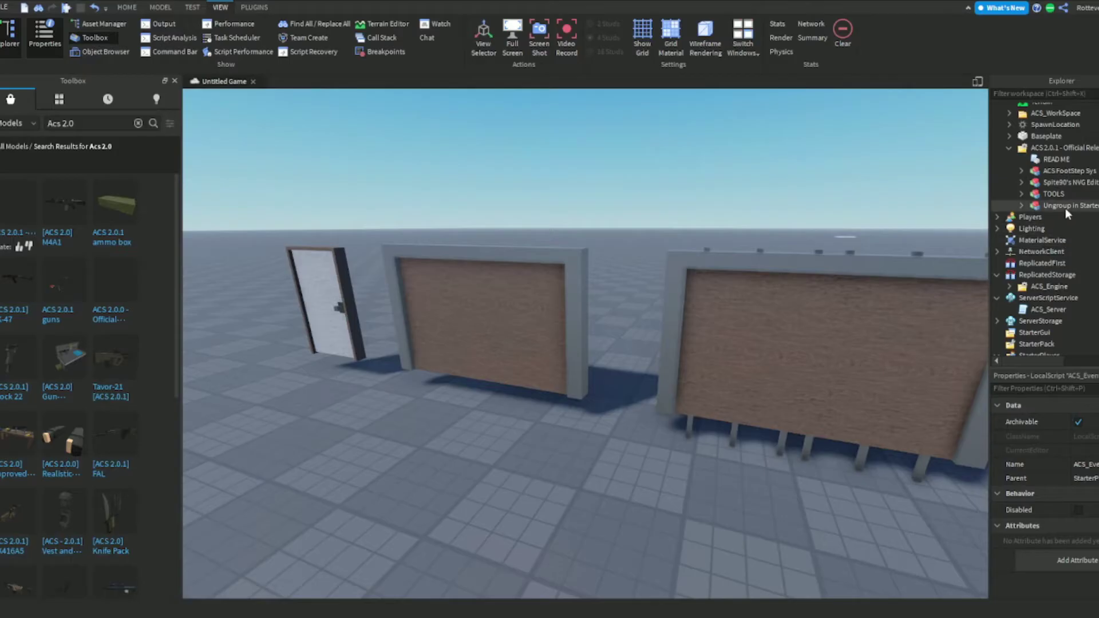
Step: Move the "Ungroup in StarterCharacterScripts" model into StarterCharacterScripts and TOOLS into StarterPack, ungrouping both
drag(1065, 210, 1076, 260)
scroll(1076, 257, down, 2)
scroll(1072, 257, up, 3)
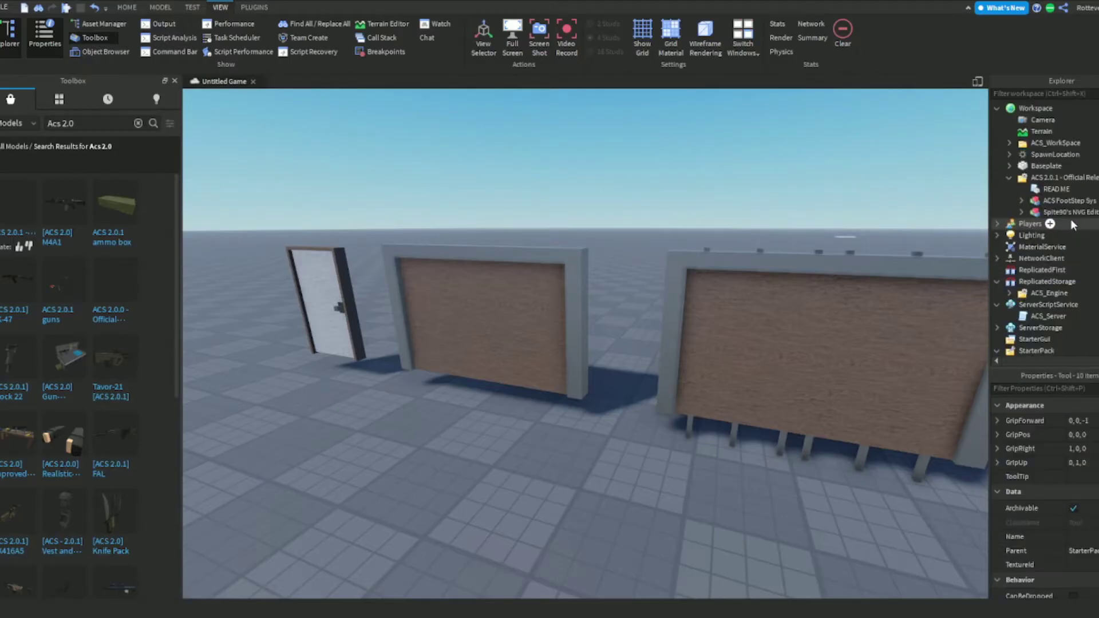
Step: Ungroup the NVG Edit model in ServerScriptService and delete the leftover ACS 2.0.1 - Official Release configuration
key(ctrl+u)
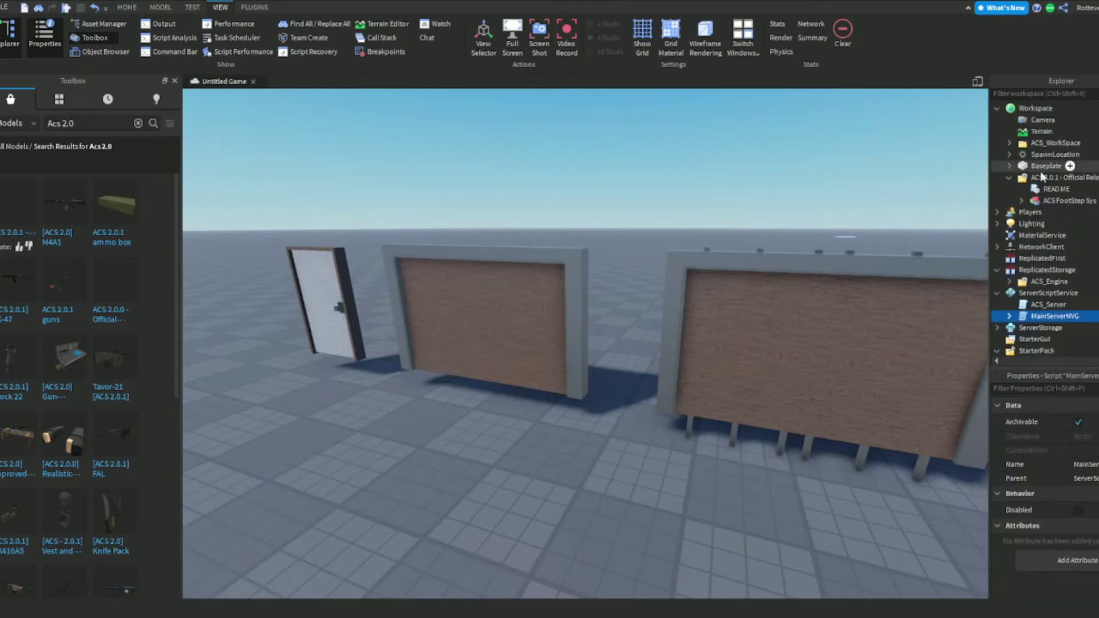
click(1046, 178)
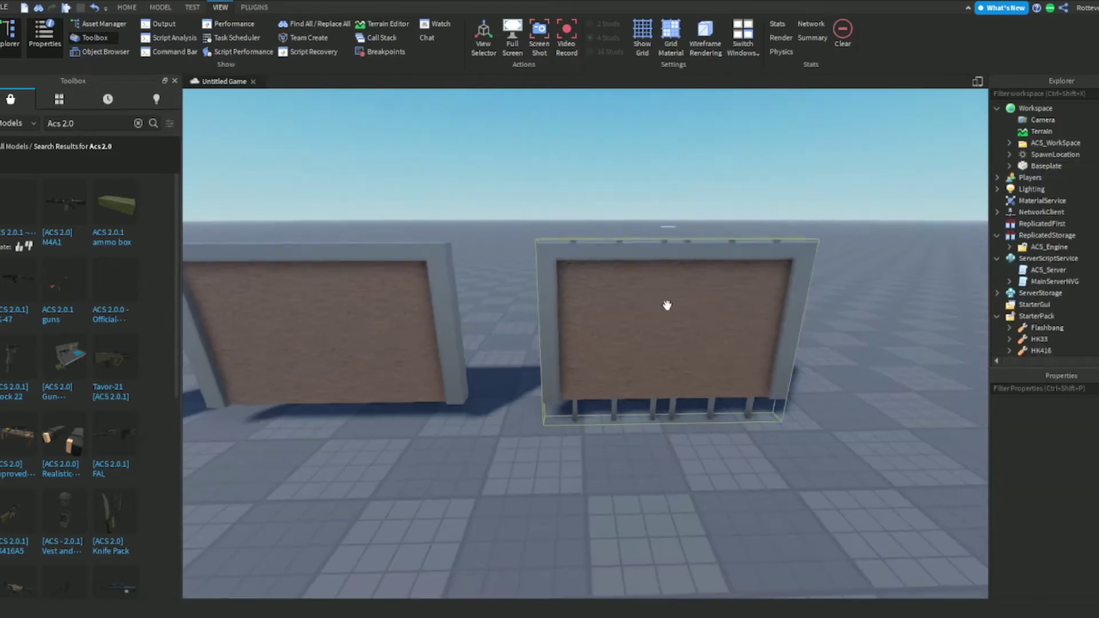
Step: Delete the two breachable walls and the sample door from the baseplate
click(672, 331)
drag(672, 331, 673, 338)
right_drag(727, 346, 727, 345)
key(Delete)
click(515, 290)
key(Delete)
click(342, 260)
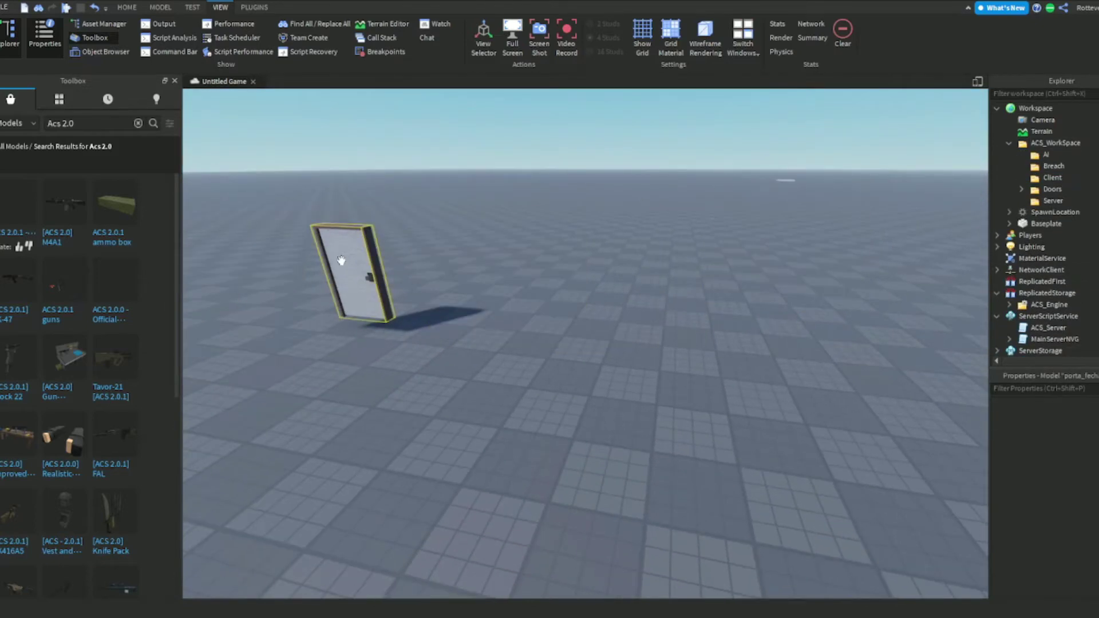
key(Delete)
Step: Collapse the ACS_WorkSpace folder and StarterPack in the Explorer tree
right_drag(513, 275, 723, 227)
click(1009, 143)
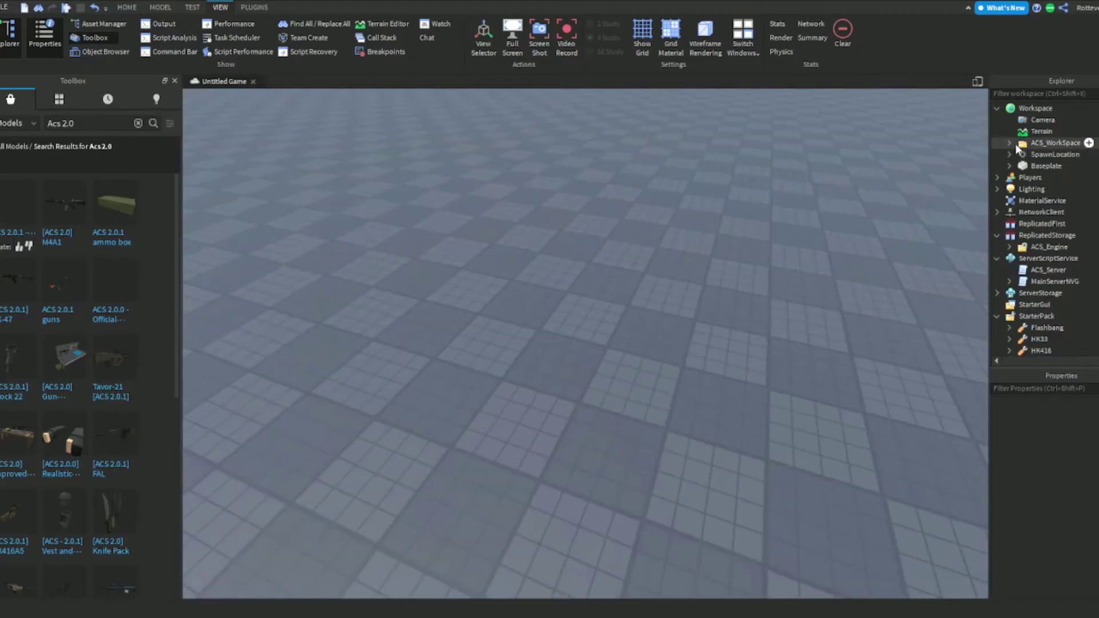
click(997, 316)
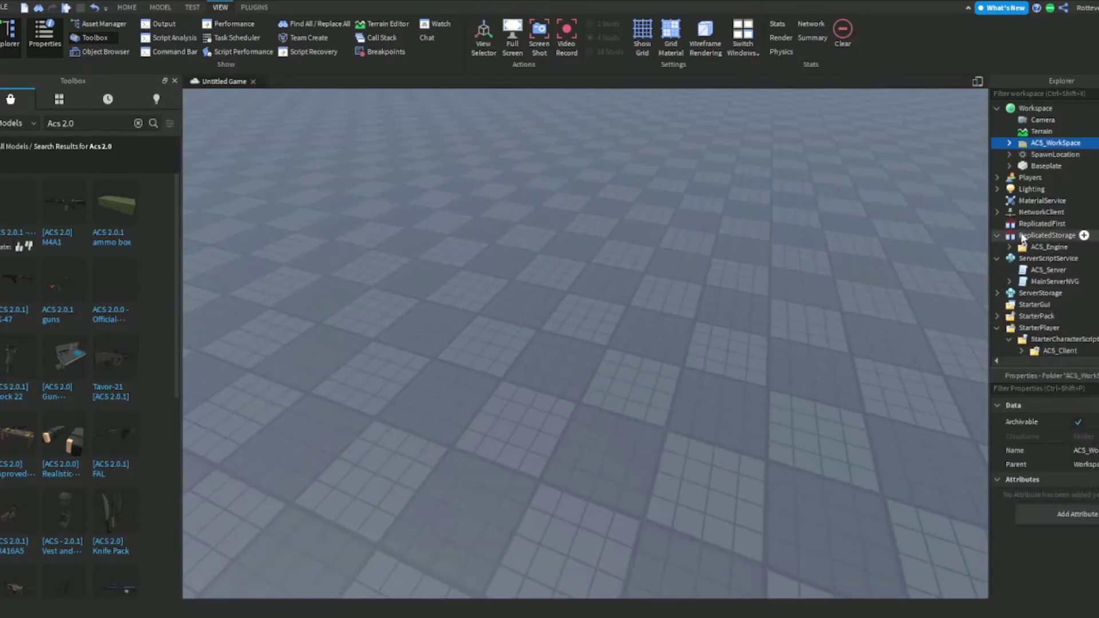
Step: Collapse StarterPlayer in the Explorer tree
scroll(1000, 252, down, 2)
click(1009, 273)
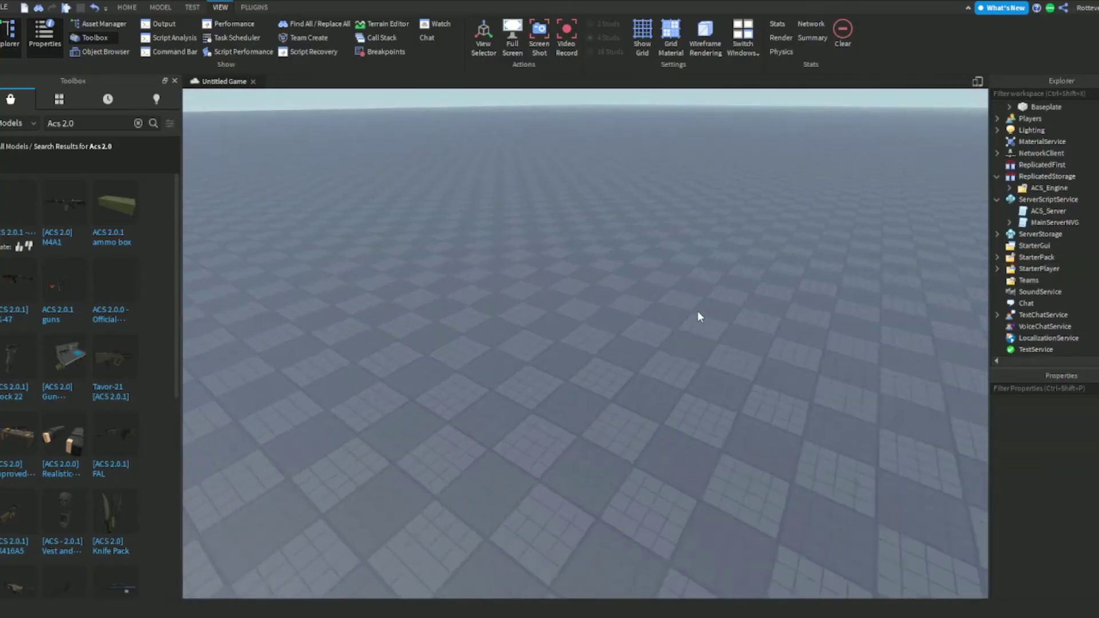
scroll(697, 311, down, 8)
scroll(668, 328, up, 8)
right_drag(640, 348, 640, 348)
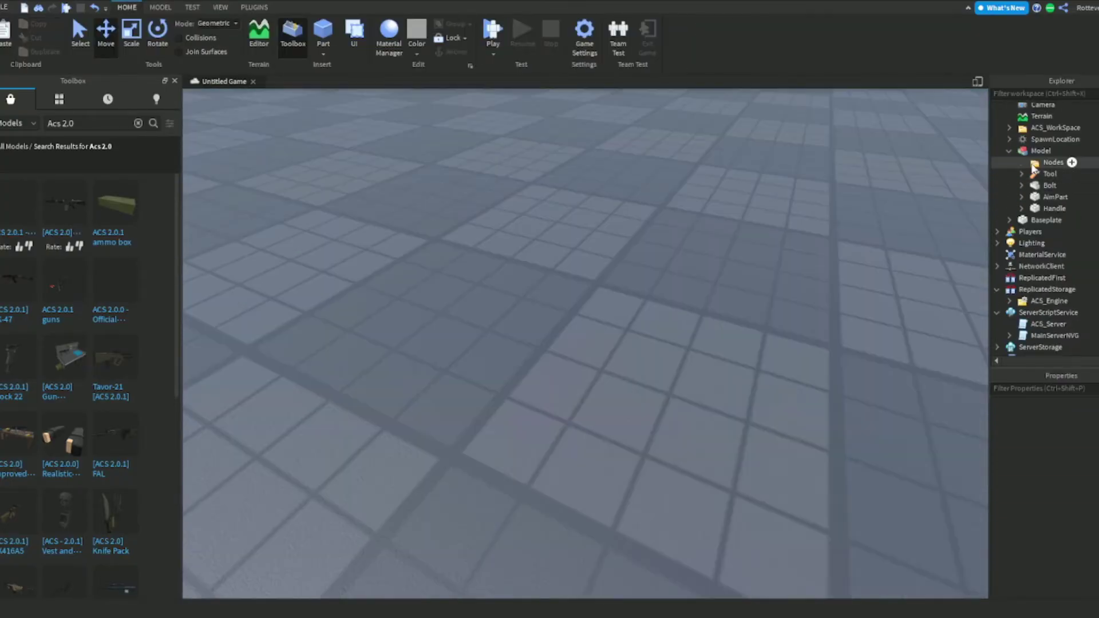
Step: Examine the placed Model in the viewport by focusing on it and viewing it from several angles
click(1025, 151)
click(1009, 151)
scroll(733, 256, up, 6)
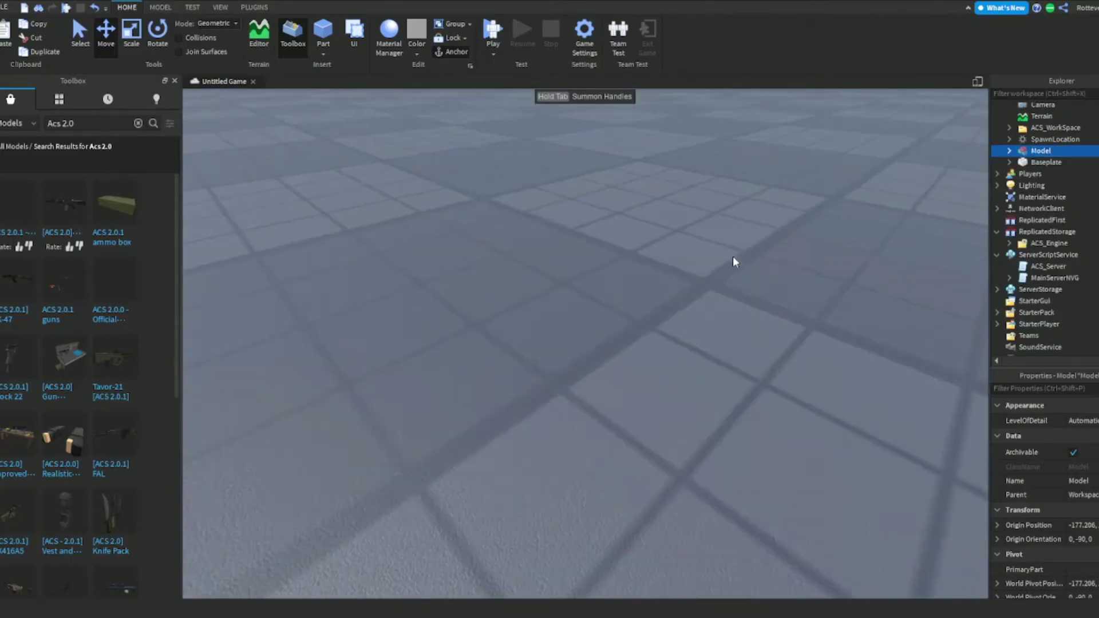
right_drag(733, 257, 733, 257)
click(733, 256)
key(s)
click(1023, 152)
key(f)
click(1010, 151)
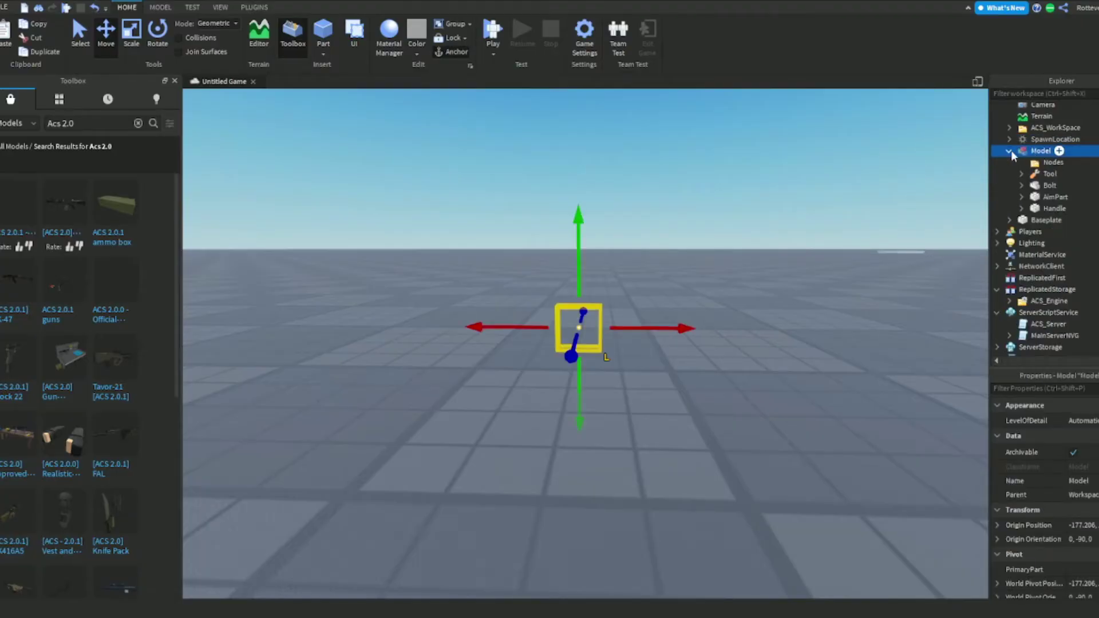
key(a)
right_drag(817, 280, 819, 283)
key(w)
key(f)
right_drag(500, 275, 552, 266)
scroll(499, 270, down, 3)
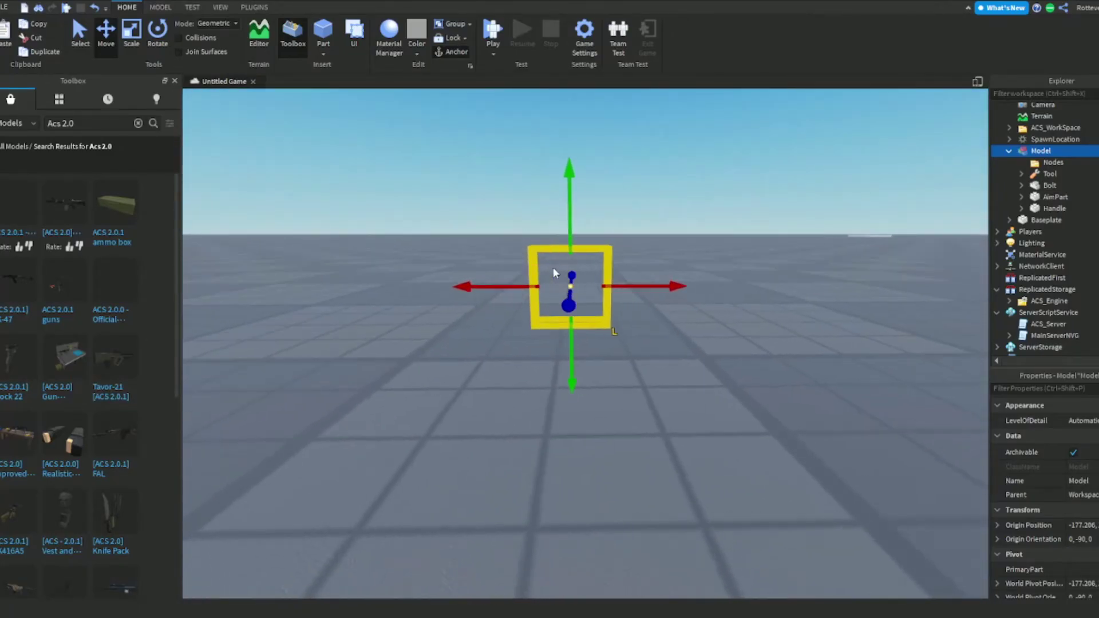
scroll(552, 266, up, 2)
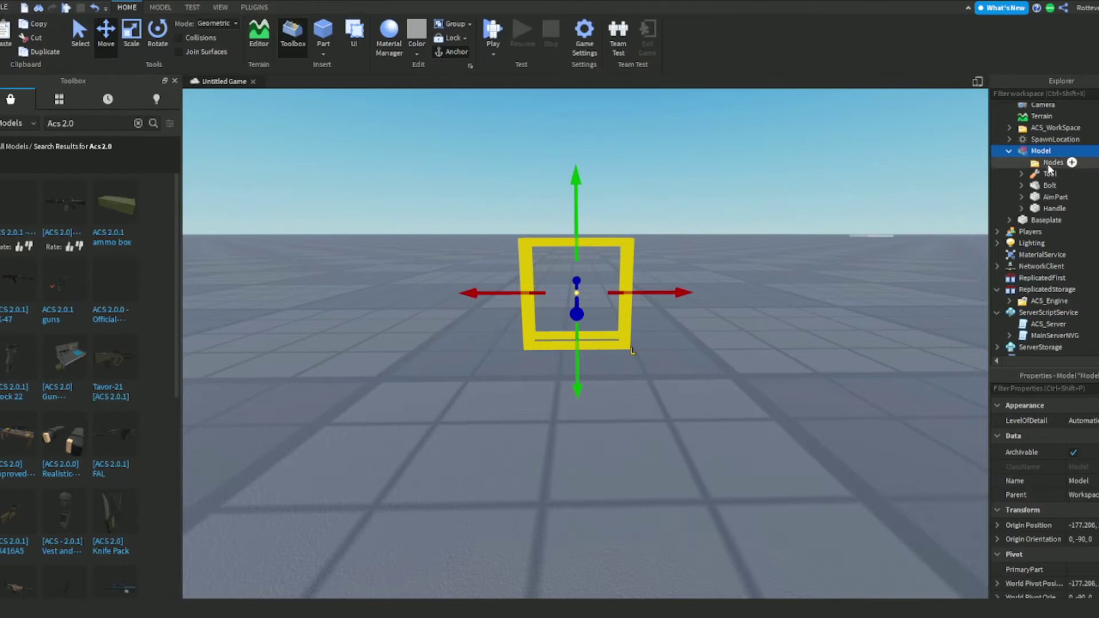
Step: Look through the child objects of Model, including AimPart, Handle and Tool
drag(1094, 163, 1095, 209)
click(1095, 198)
click(1088, 209)
click(1088, 173)
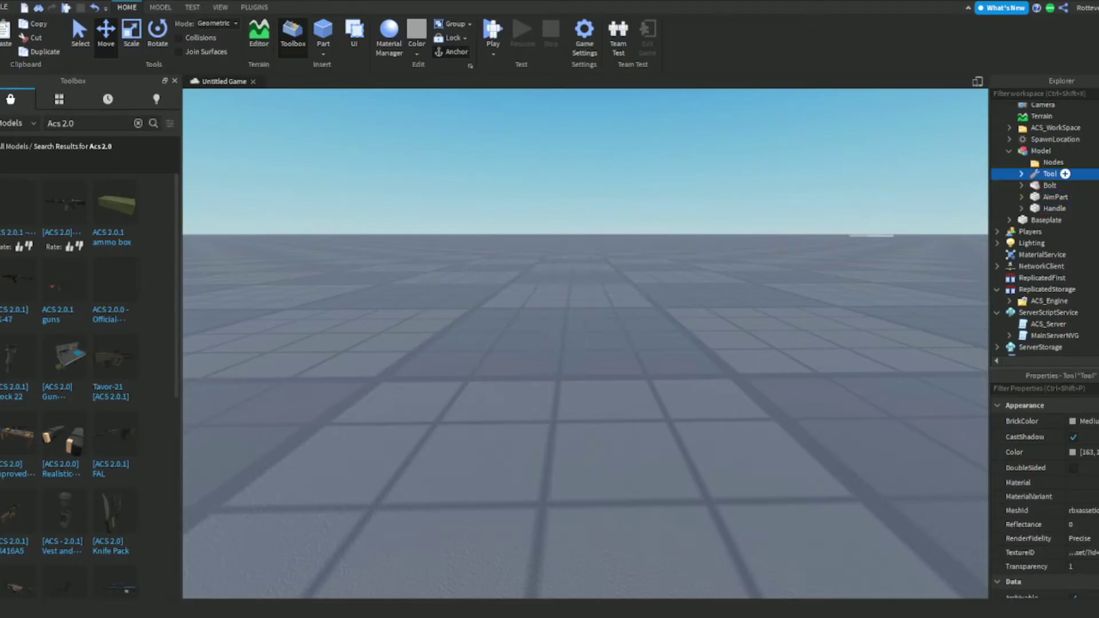
click(672, 380)
right_drag(672, 380, 716, 343)
scroll(715, 343, down, 5)
right_drag(874, 194, 711, 289)
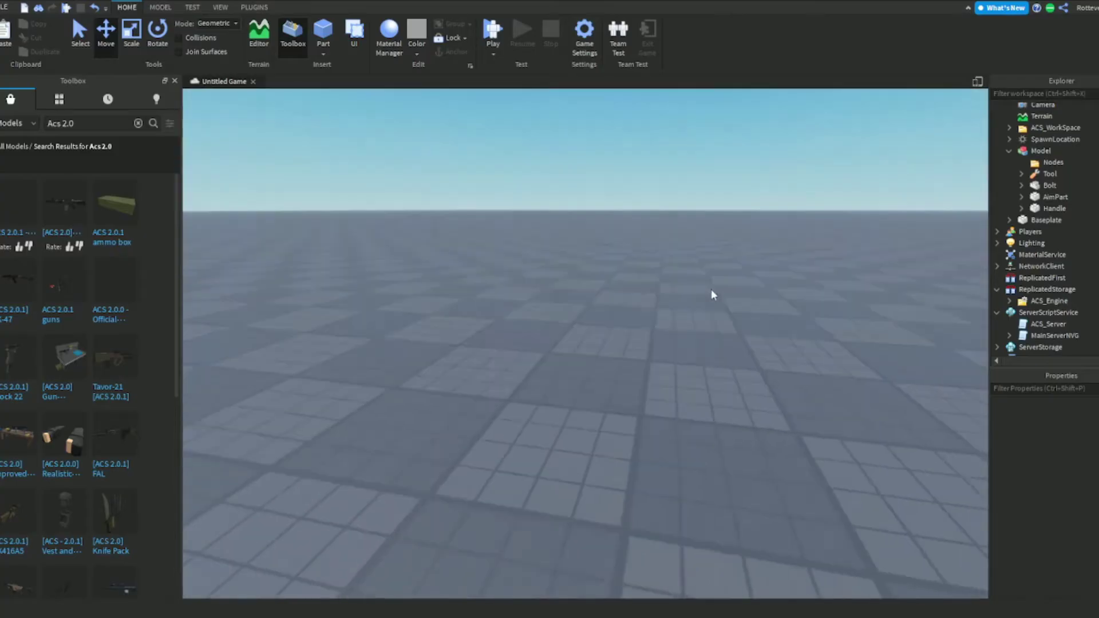
right_drag(404, 179, 402, 177)
scroll(402, 177, down, 5)
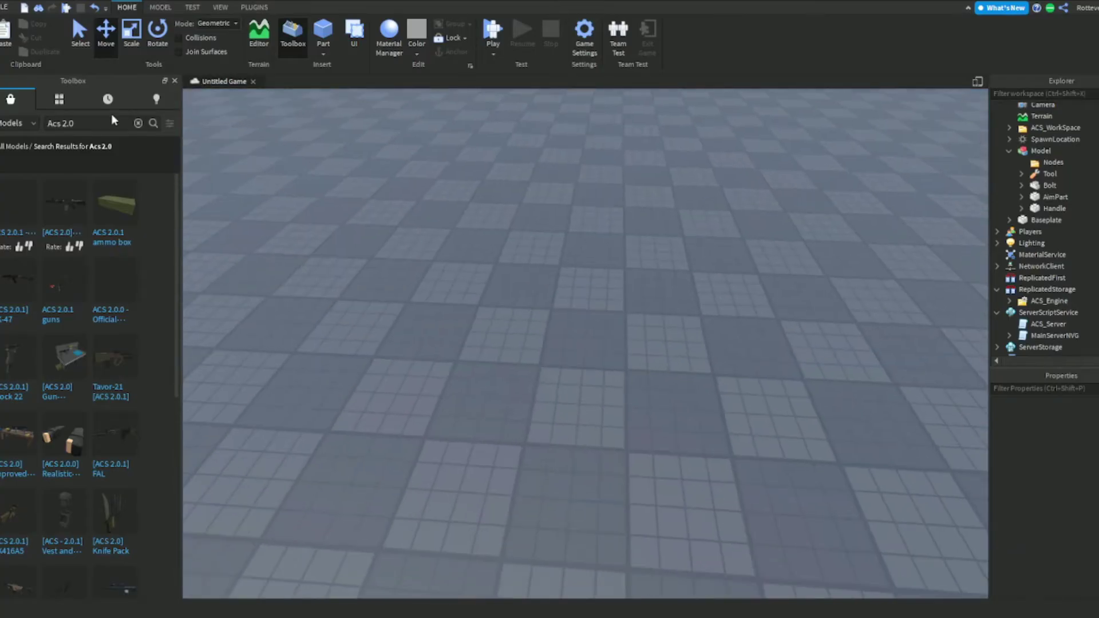
Step: Search the model library for "gun"
click(138, 123)
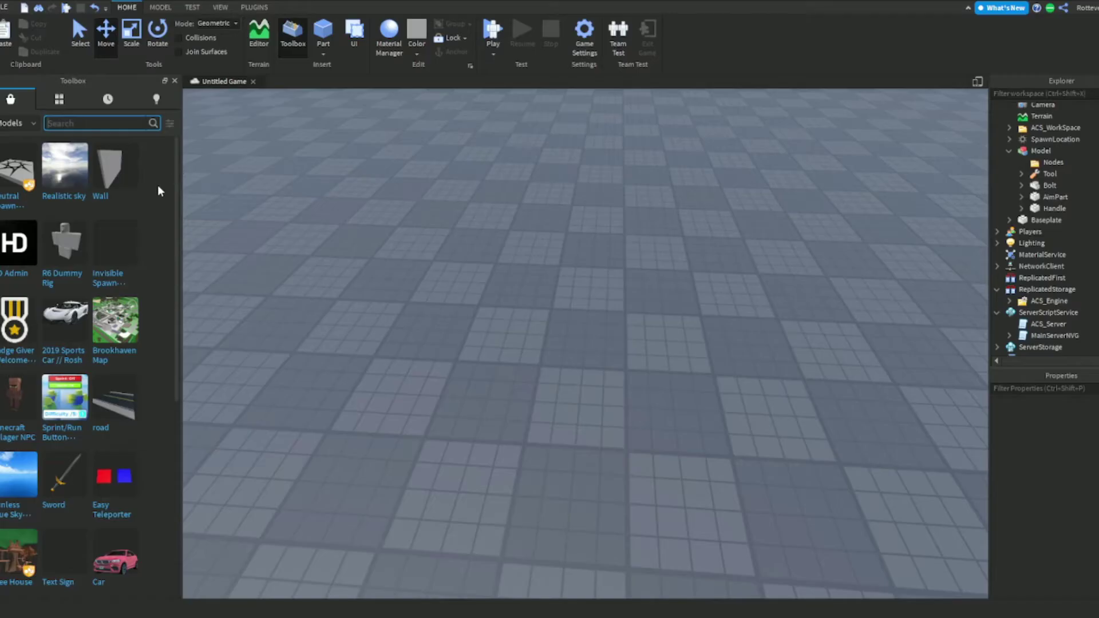
text(gun)
key(Return)
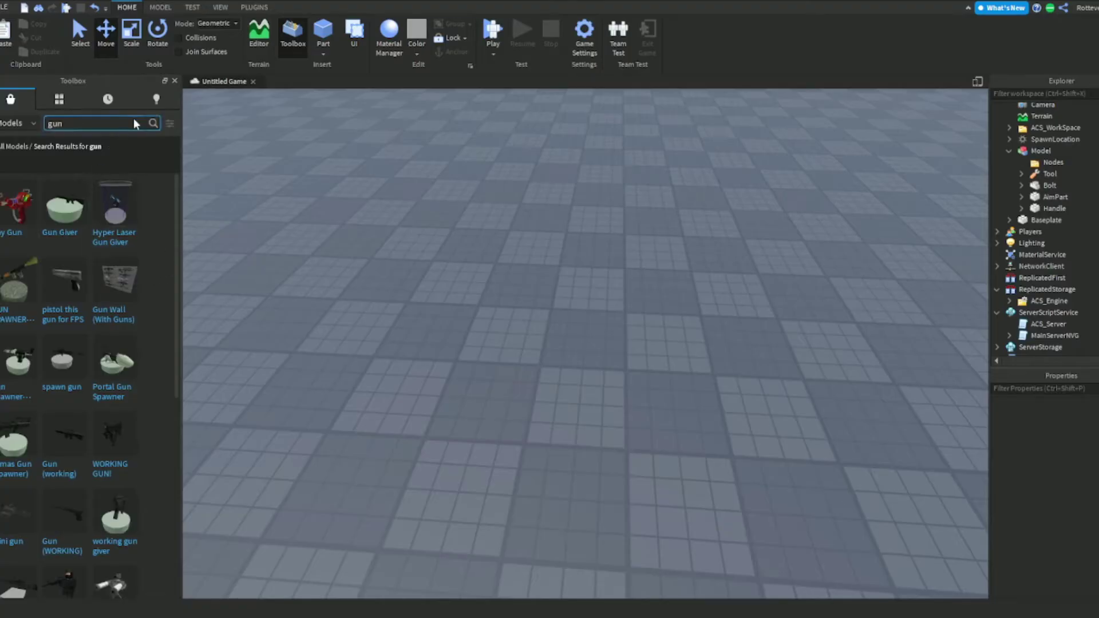
Step: Search the model library for "mp40", insert the plain MP40 gun mesh and expand its contents in the Explorer tree
click(136, 124)
text(mp40)
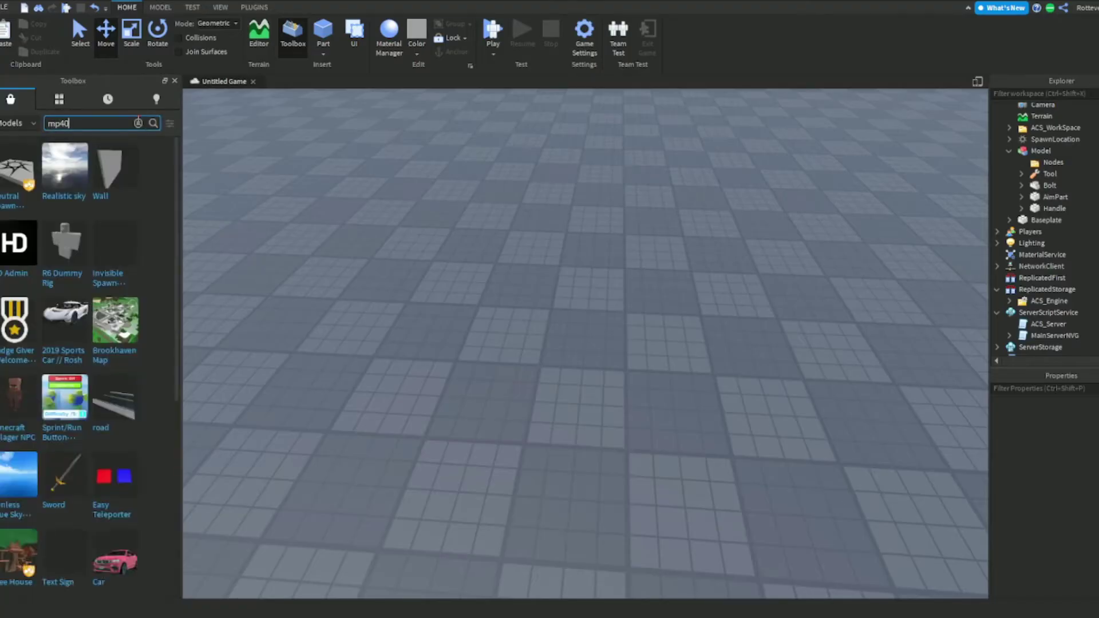
key(Return)
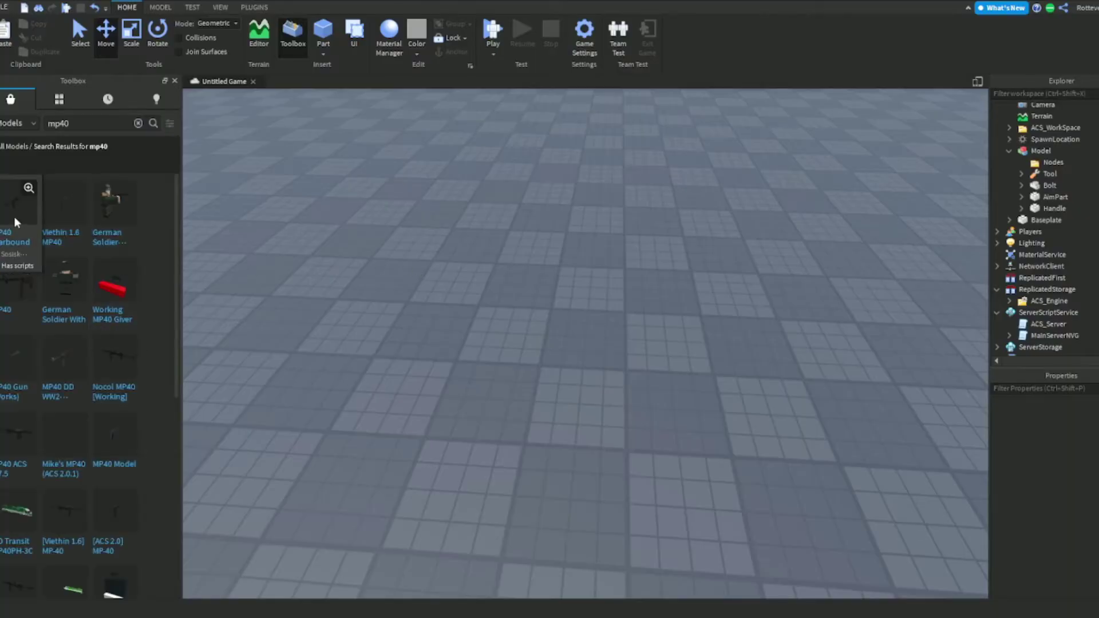
click(13, 291)
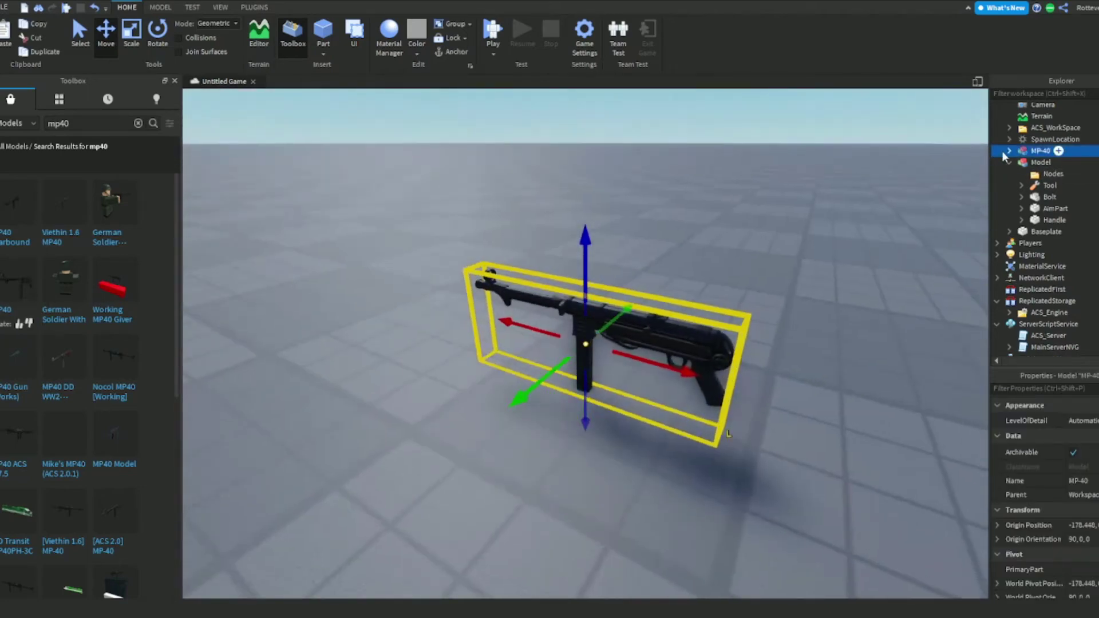
click(1009, 151)
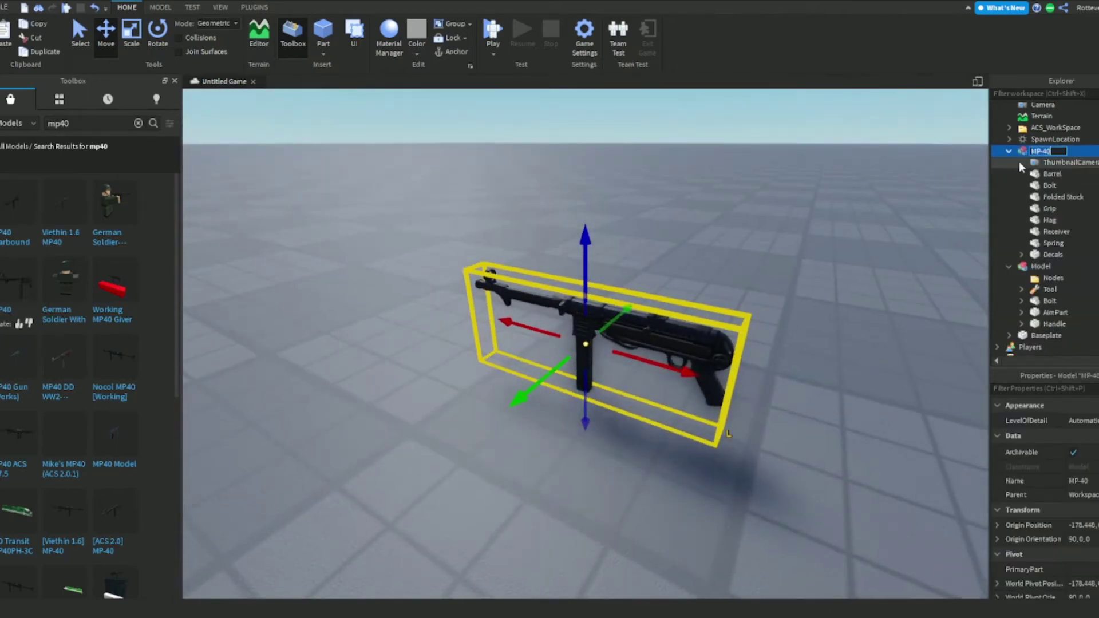
Step: Inspect the MP-40 gun model up close from several sides
click(1025, 162)
click(720, 251)
mouse_move(720, 251)
right_down()
mouse_move(761, 252)
mouse_move(717, 250)
right_up()
key(w)
key(d)
key(d)
key(a)
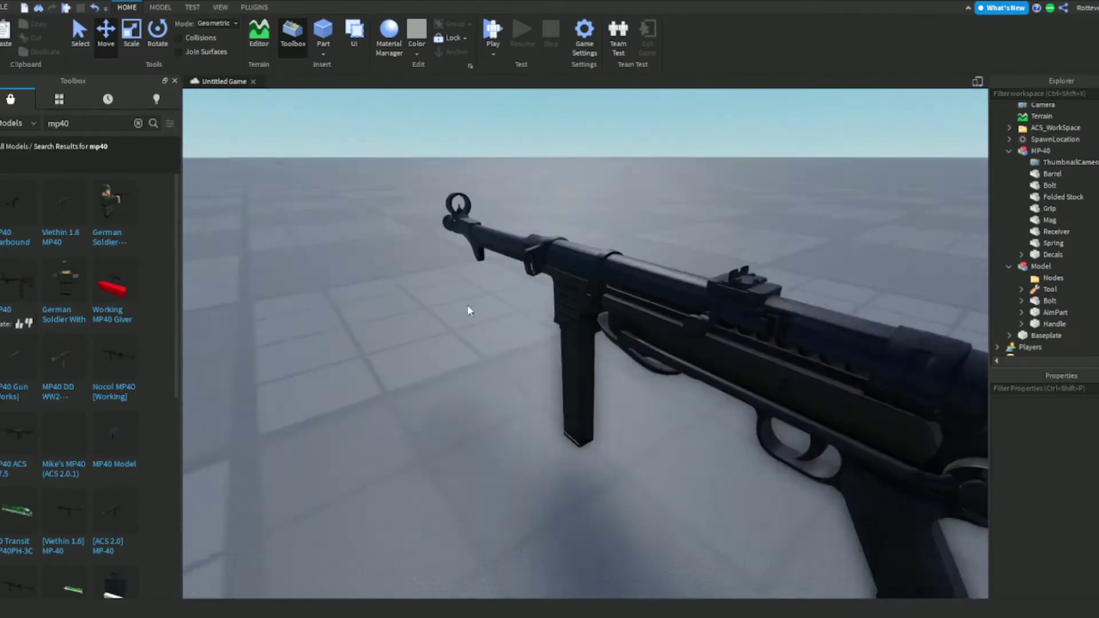
key(a)
right_drag(467, 305, 467, 304)
key(a)
click(729, 318)
key(a)
right_drag(729, 318, 729, 320)
key(d)
key(s)
key(d)
key(w)
Step: Move the MP-40 model to an X origin position of about -179.065
click(1009, 151)
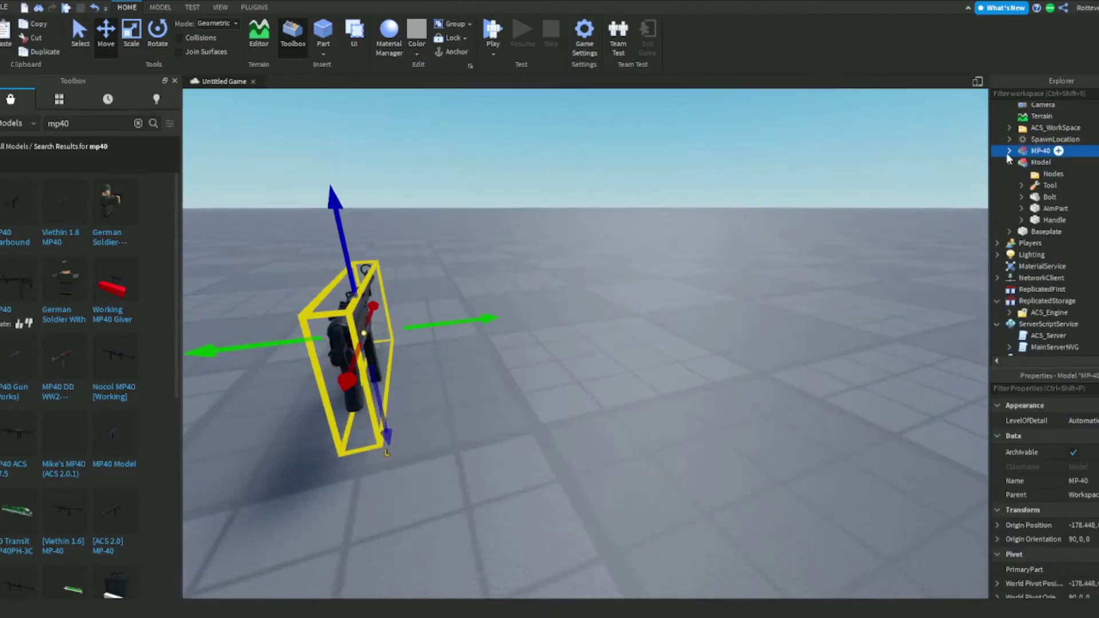
key(a)
key(w)
key(s)
right_drag(768, 222, 769, 222)
key(w)
key(d)
click(769, 223)
key(a)
right_drag(766, 223, 768, 223)
scroll(768, 224, up, 1)
scroll(769, 224, down, 4)
drag(685, 309, 628, 511)
Step: Delete the ThumbnailCamera from the MP-40 model
click(1009, 151)
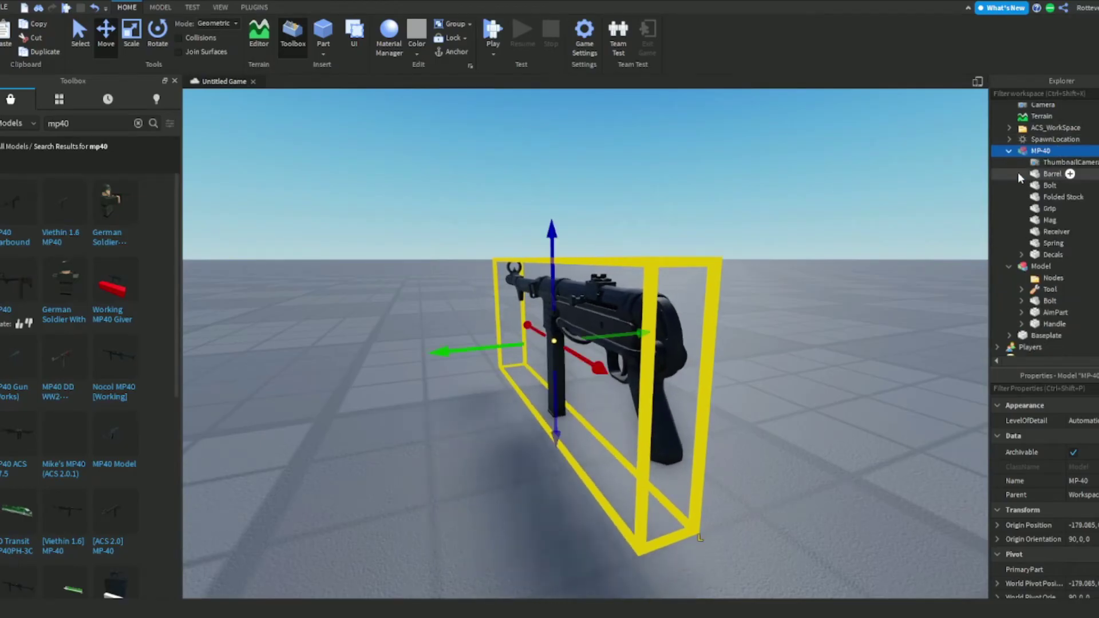
click(1048, 162)
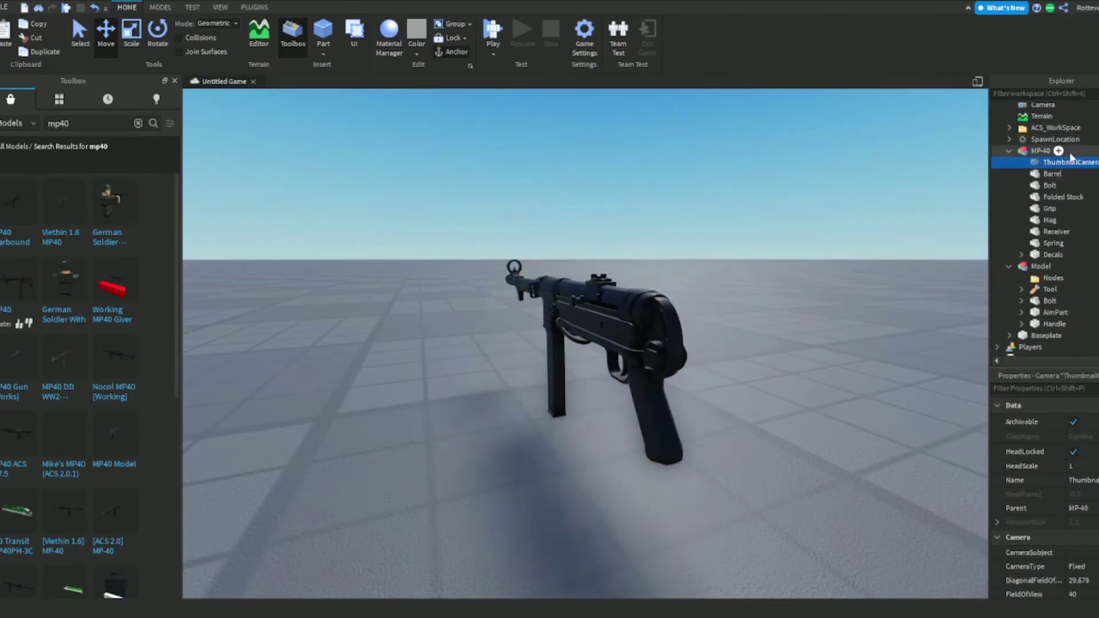
key(Delete)
Step: Rename all the MP-40 model's pieces, from Barrel through Decals, to "Parts" at once
click(1049, 173)
click(773, 248)
scroll(773, 245, up, 5)
scroll(773, 245, down, 6)
right_drag(773, 243, 781, 248)
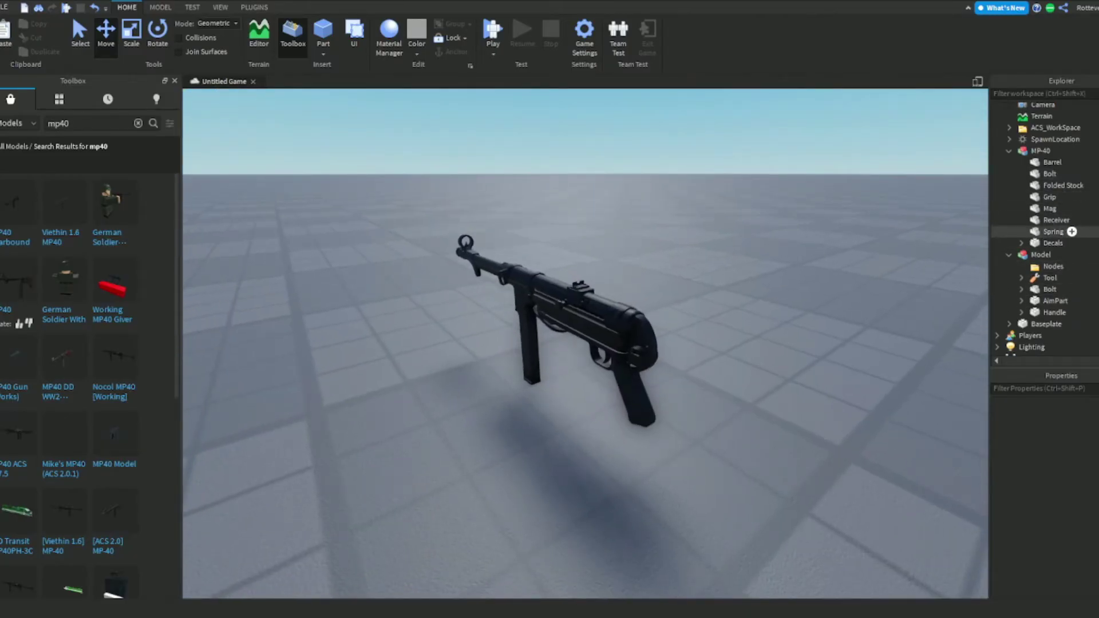
drag(1056, 242, 1056, 162)
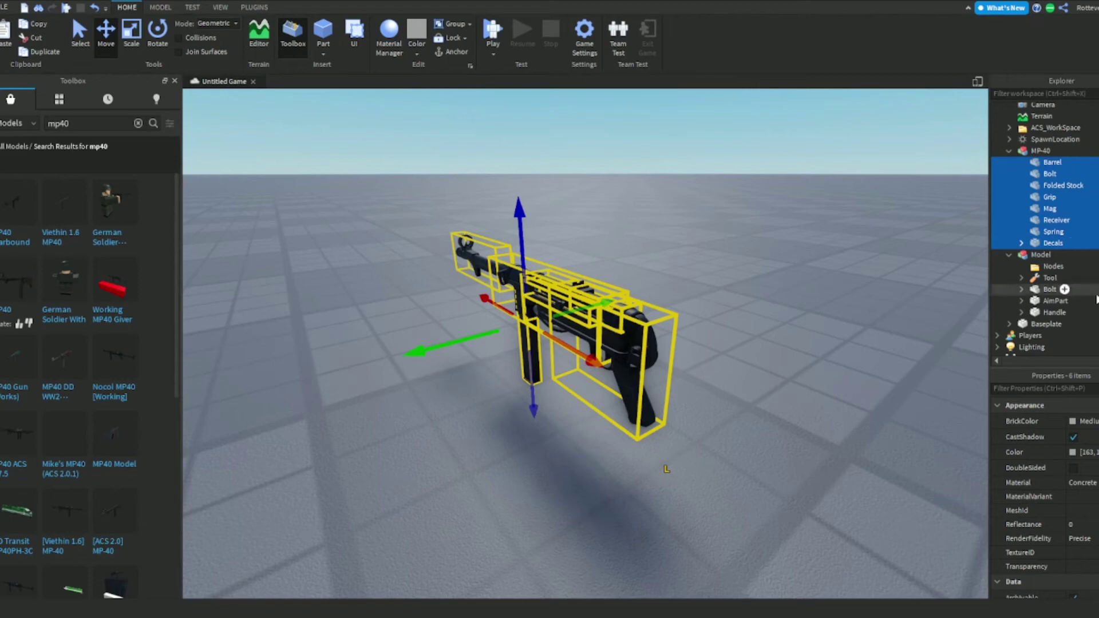
scroll(1064, 476, down, 2)
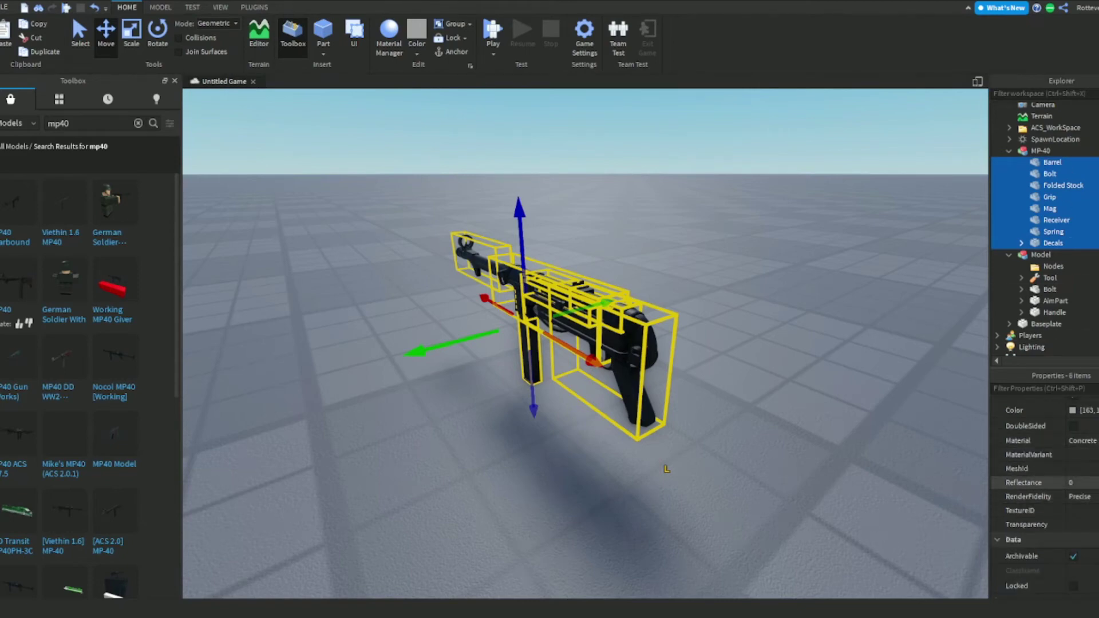
scroll(1042, 441, down, 3)
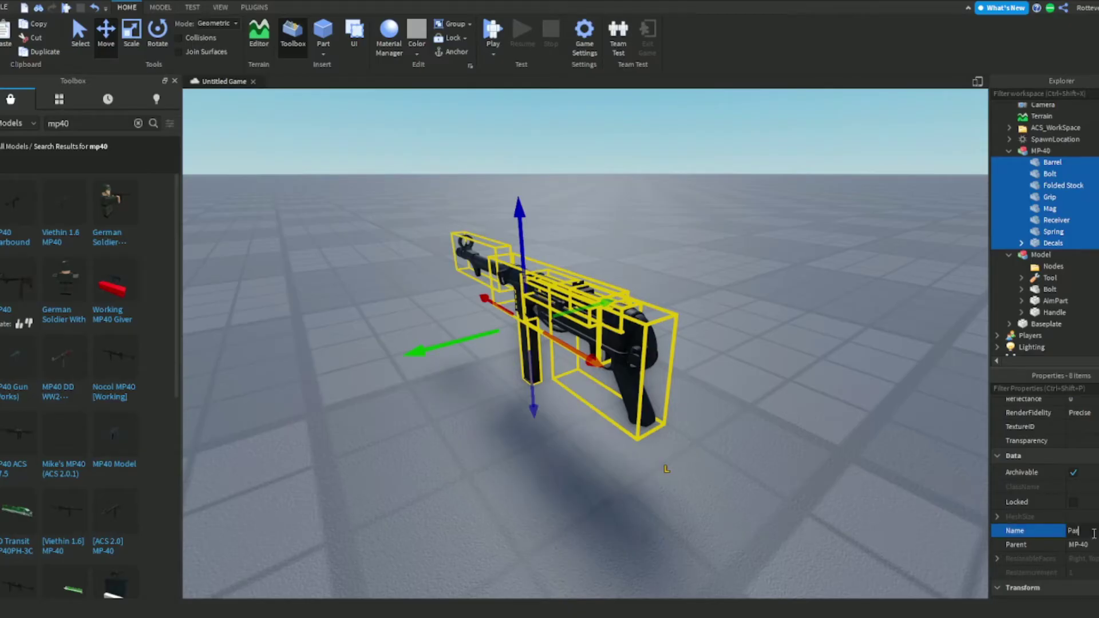
click(811, 362)
Step: Move Nodes, Bolt, AimPart and Handle from Model into the MP-40 model, leaving Tool behind
scroll(789, 335, up, 2)
right_drag(788, 335, 783, 334)
key(s)
key(w)
key(a)
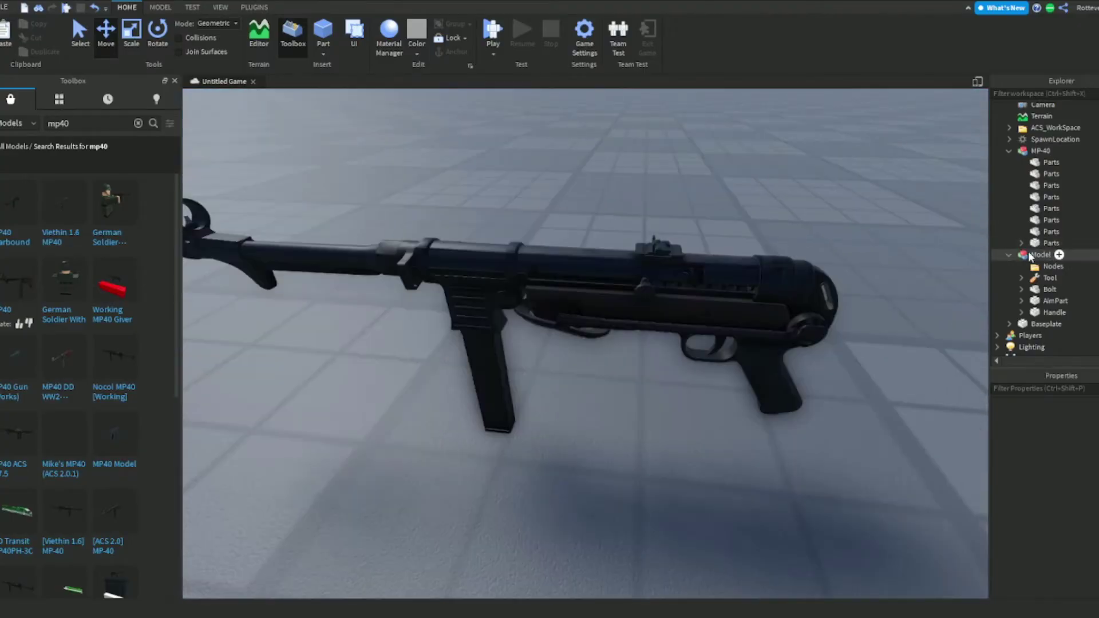
click(1034, 255)
key(f)
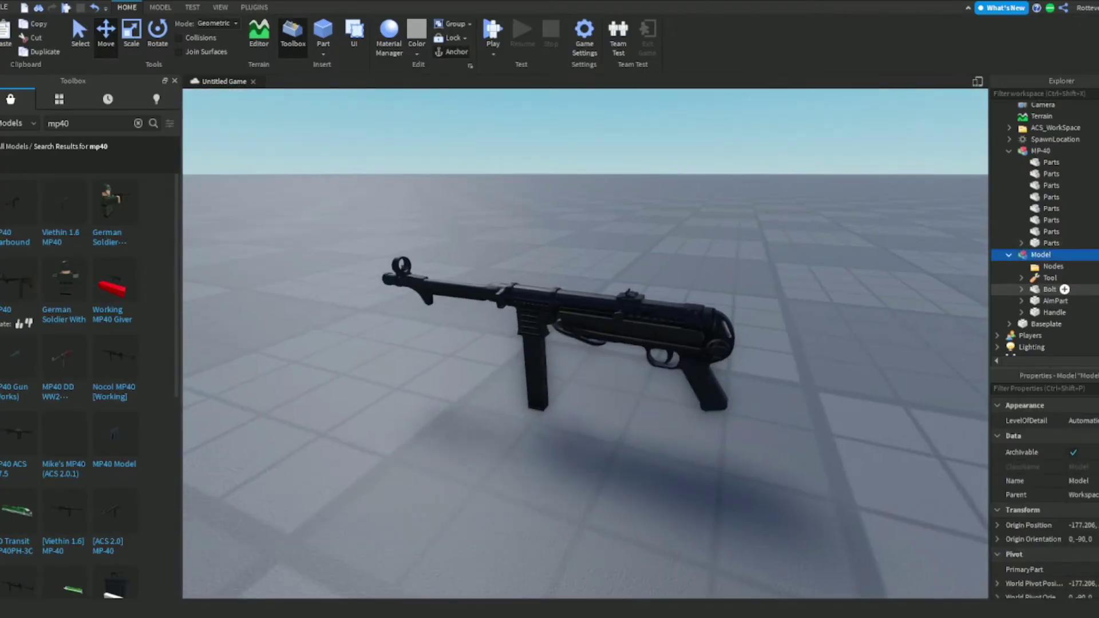
click(1050, 289)
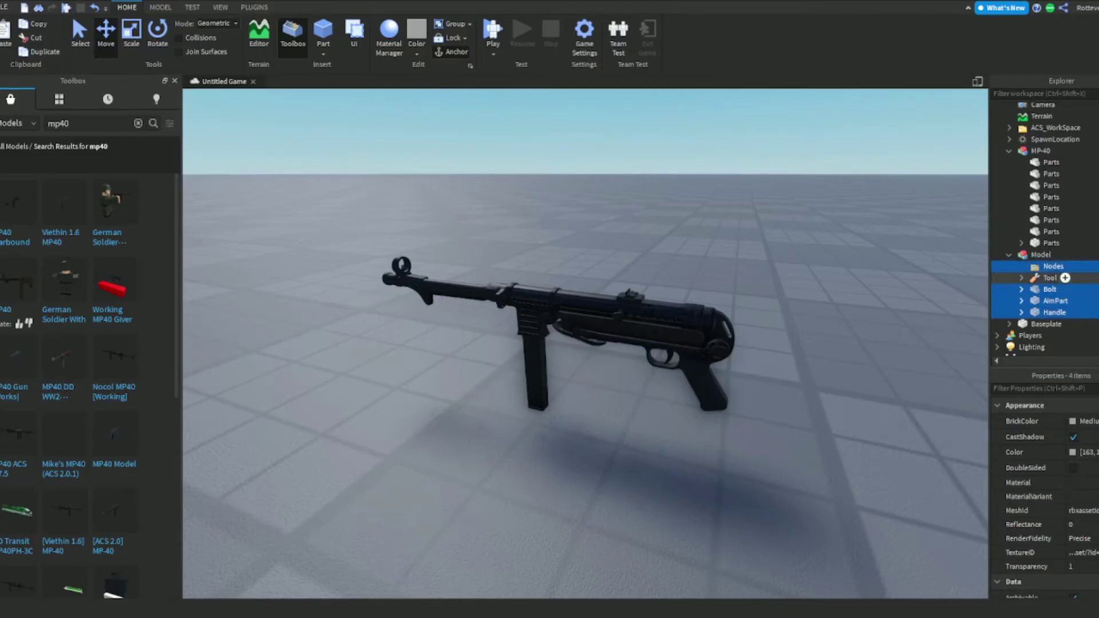
drag(1098, 262, 1097, 301)
ctrl+click(1068, 301)
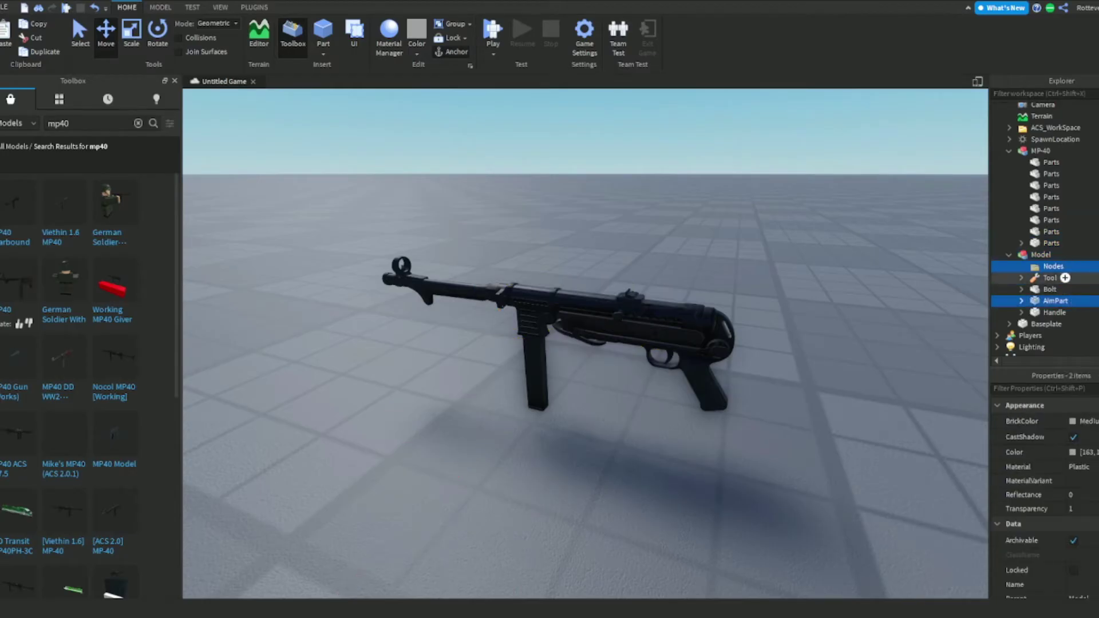
ctrl+click(1064, 289)
drag(1076, 300, 1035, 149)
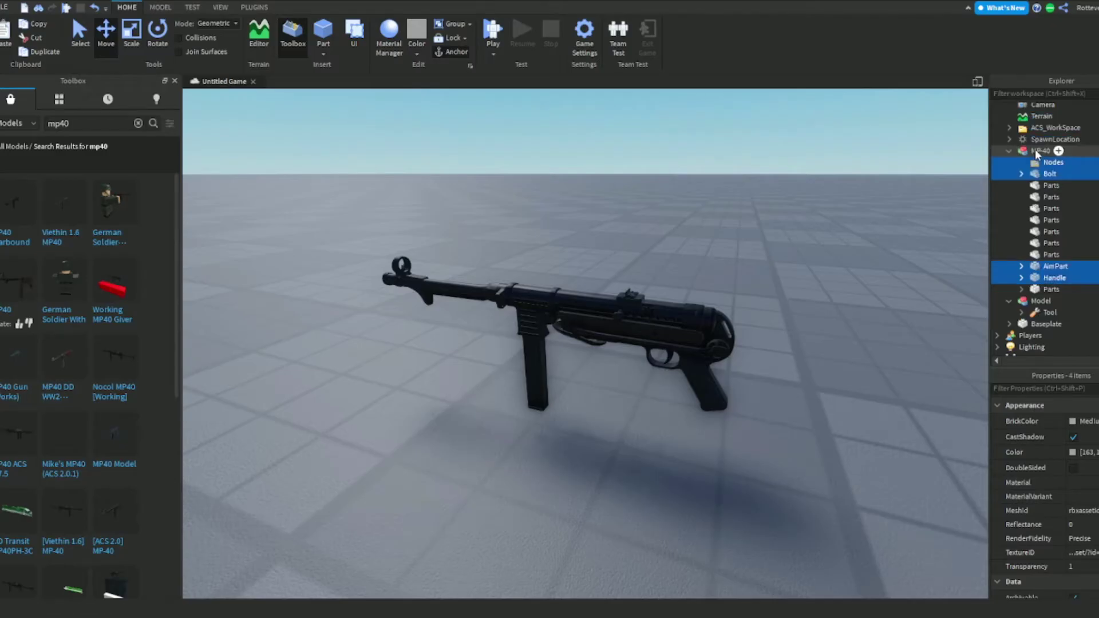
click(819, 281)
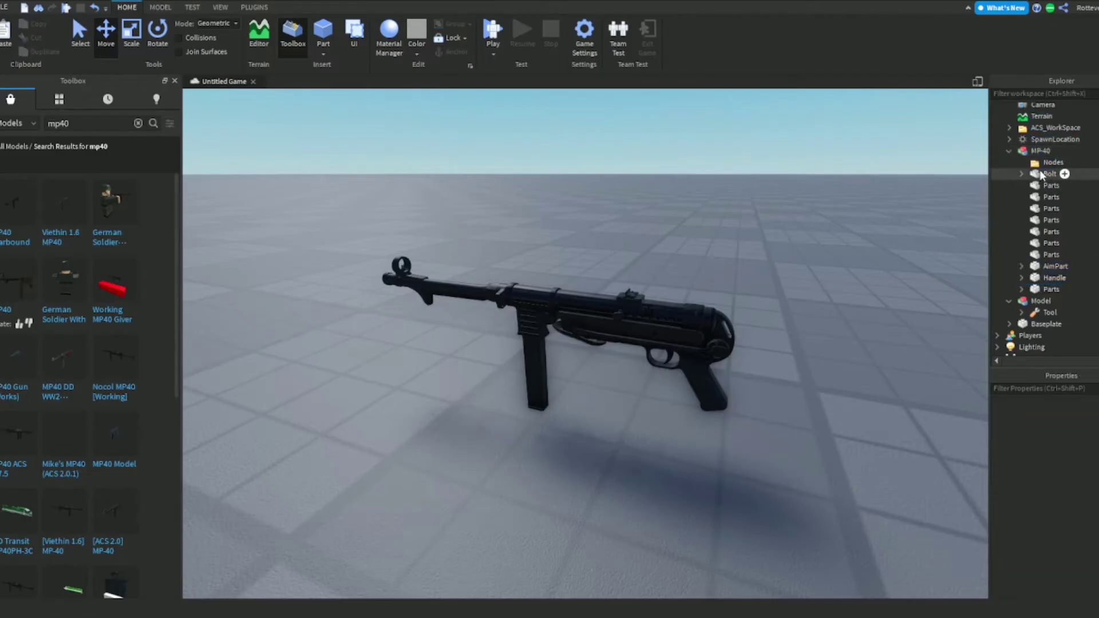
Step: Move the Bolt part sideways until it sits at the rear of the MP-40 gun
click(1042, 163)
key(d)
right_drag(616, 323, 596, 324)
scroll(595, 324, up, 2)
scroll(606, 346, down, 2)
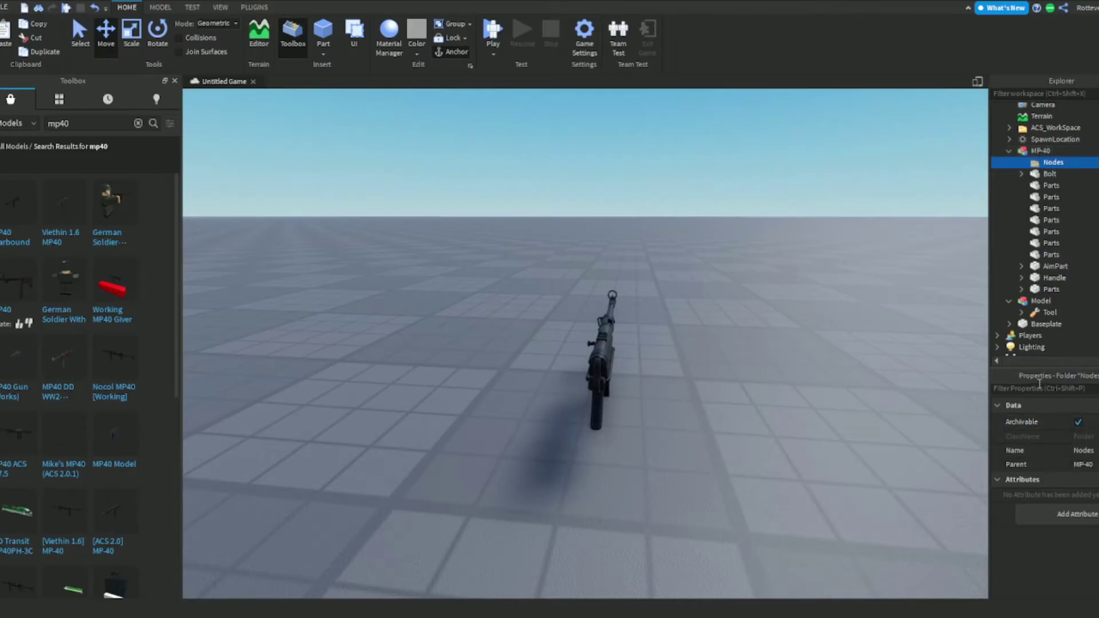
click(1035, 179)
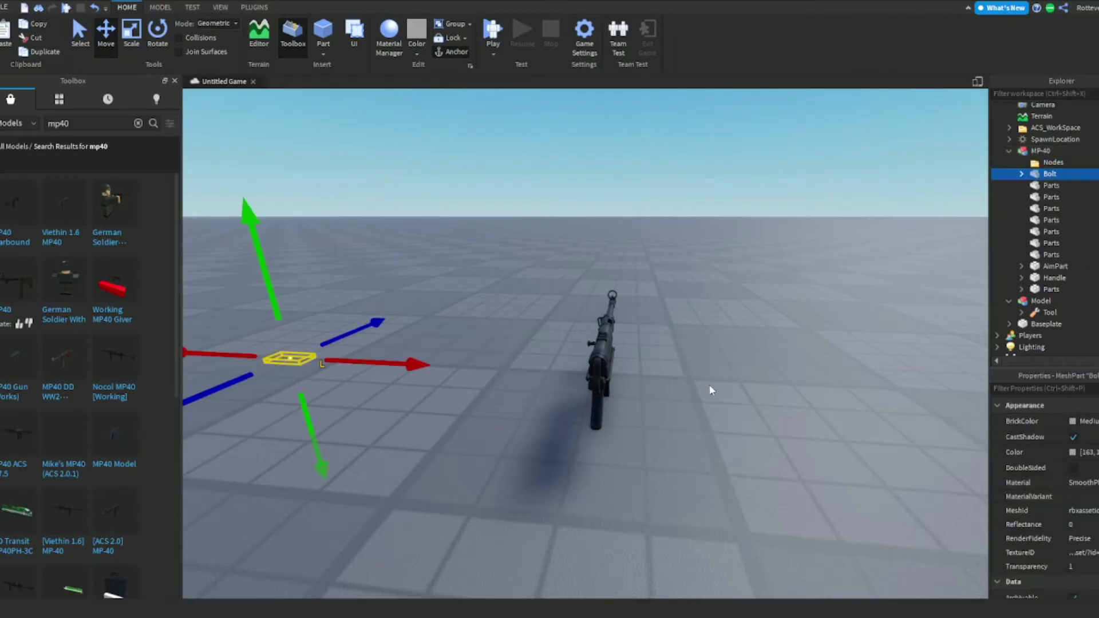
right_drag(708, 384, 684, 383)
drag(444, 357, 564, 375)
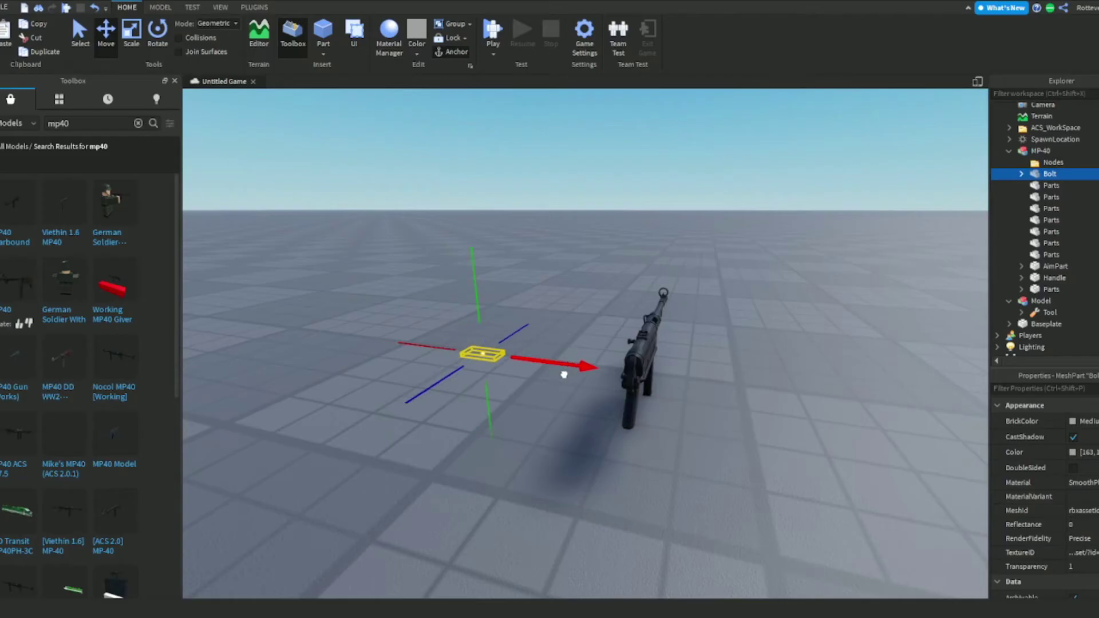
click(1051, 163)
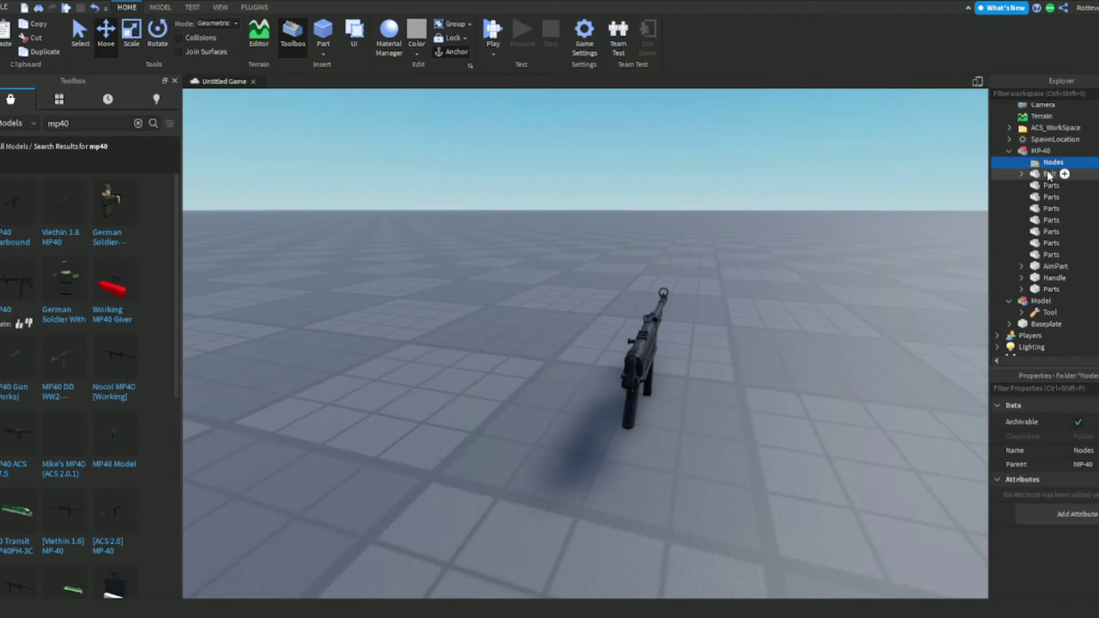
click(1050, 175)
click(1022, 175)
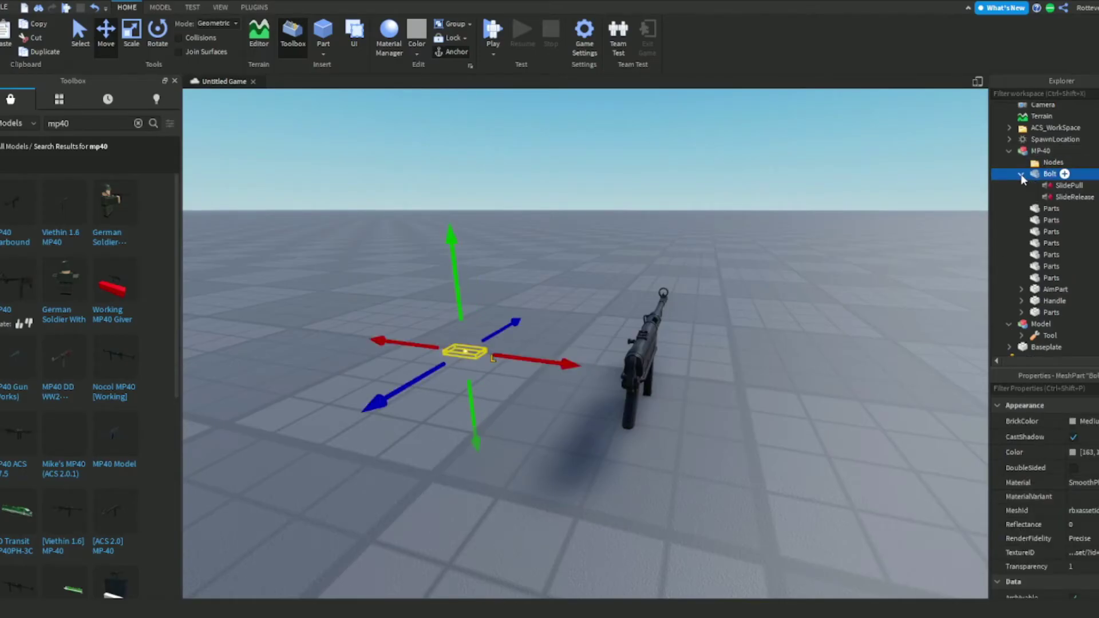
click(1022, 174)
drag(559, 363, 748, 390)
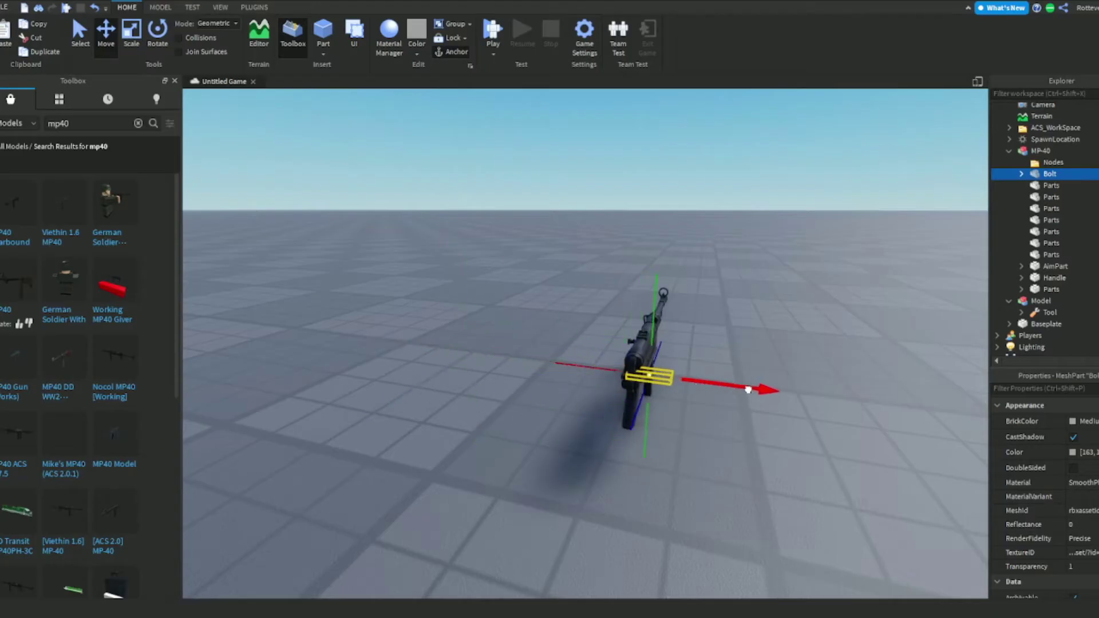
Step: Rotate the Bolt about its vertical axis so its long side runs parallel to the gun
click(156, 35)
right_drag(603, 242, 603, 242)
scroll(603, 243, up, 5)
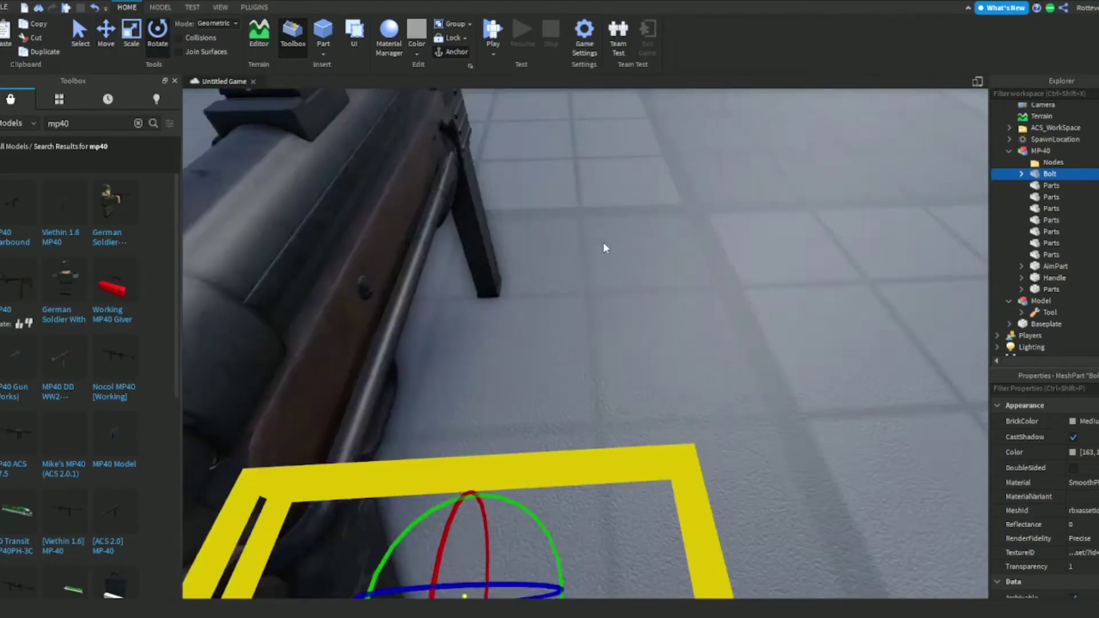
scroll(603, 243, down, 5)
scroll(618, 395, up, 3)
drag(615, 407, 613, 305)
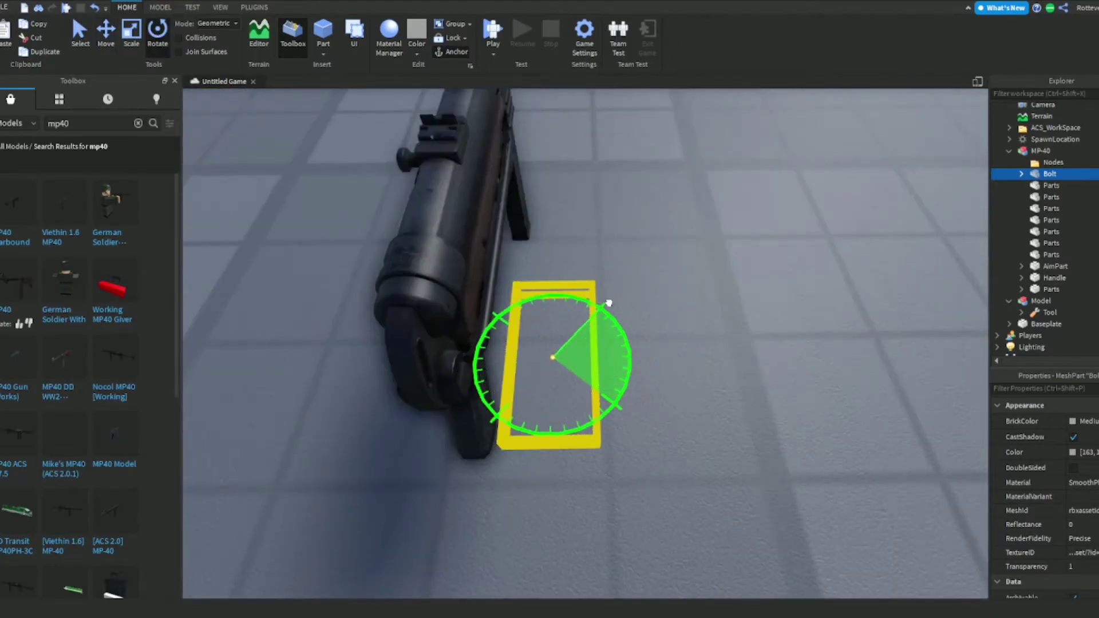
right_drag(613, 305, 606, 304)
Step: Position the Bolt along the slot in the MP-40's receiver, around the charging handle
click(107, 38)
drag(520, 376, 417, 378)
right_drag(416, 378, 457, 373)
drag(611, 238, 321, 249)
drag(408, 170, 392, 147)
mouse_move(497, 211)
mouse_down()
mouse_move(540, 213)
mouse_move(507, 213)
mouse_up()
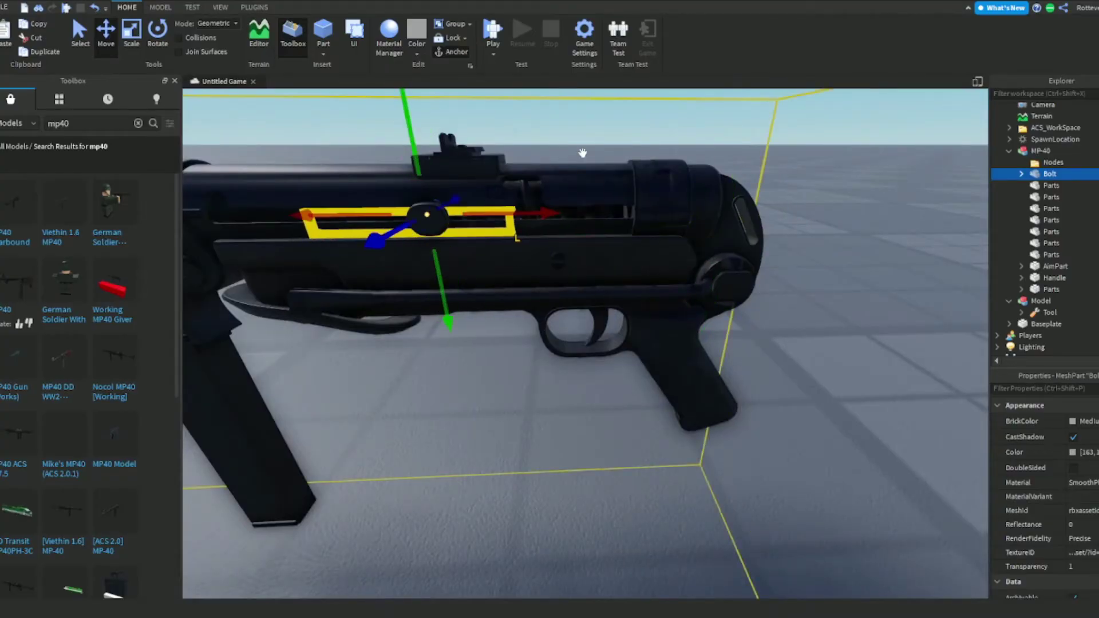
right_drag(581, 152, 497, 169)
click(614, 205)
Step: Bring the Handle part across the baseplate towards the MP-40 gun
key(s)
right_drag(614, 205, 613, 204)
key(w)
key(a)
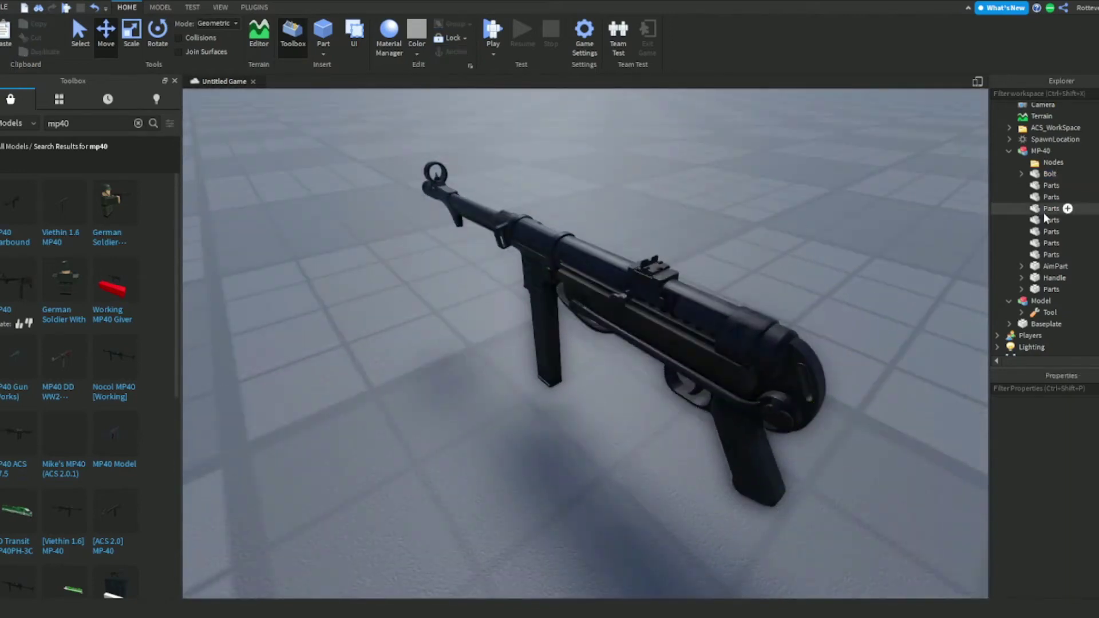
click(1047, 280)
key(f)
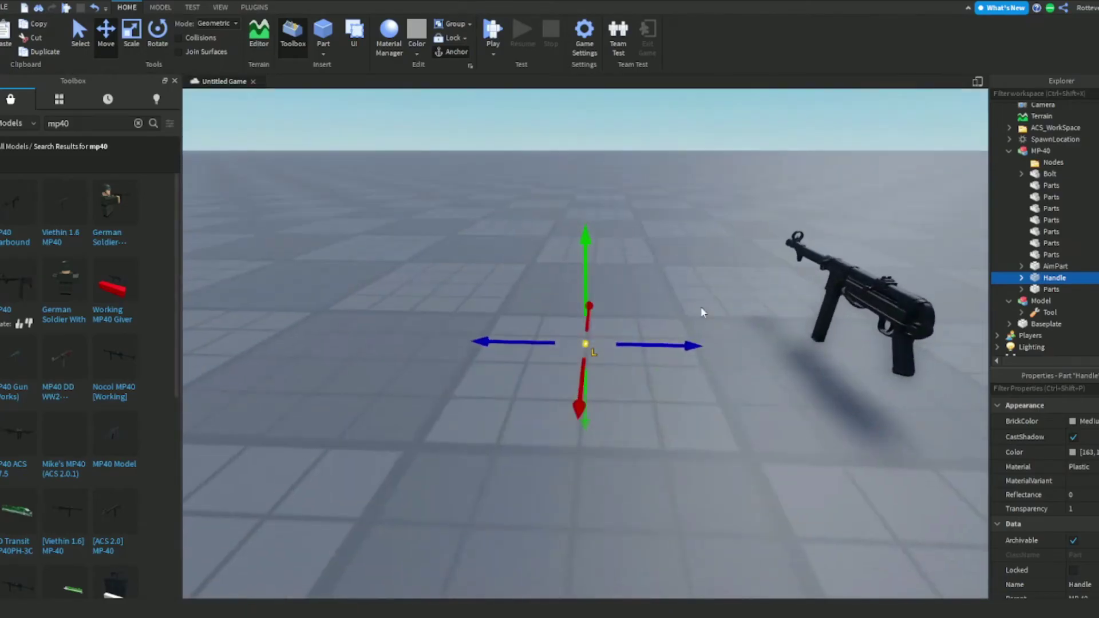
right_drag(700, 307, 603, 342)
drag(507, 362, 645, 373)
Step: Align the Handle part with the gun's trigger and pistol grip area, undoing the last stray move
right_drag(645, 373, 798, 407)
drag(708, 336, 701, 334)
right_drag(701, 334, 700, 334)
scroll(435, 341, up, 5)
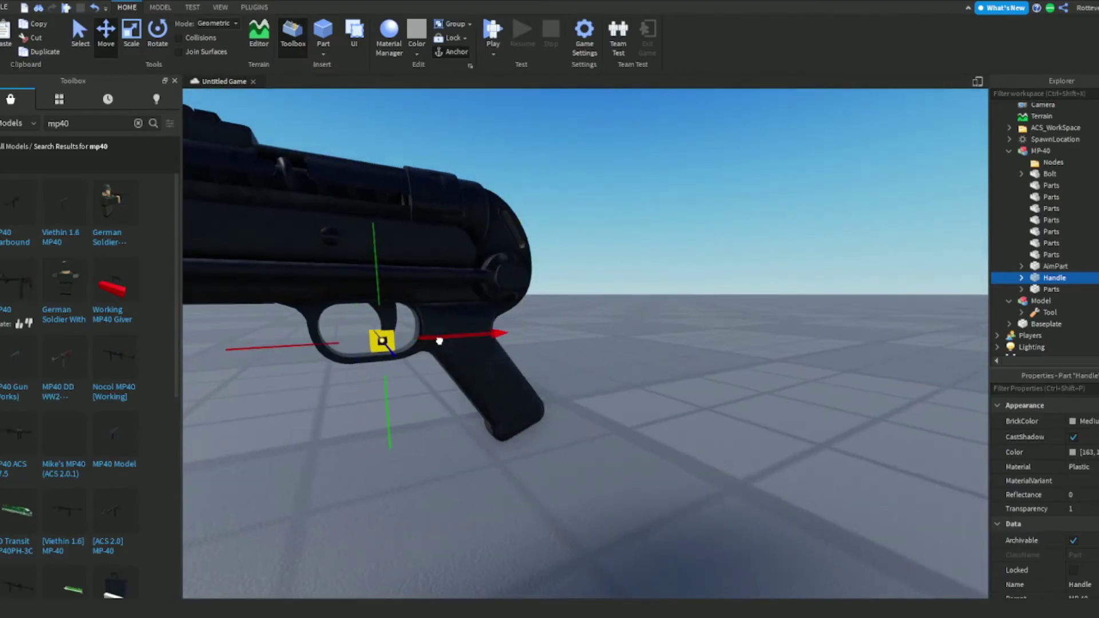
scroll(439, 341, down, 5)
right_drag(436, 341, 588, 300)
drag(646, 291, 918, 294)
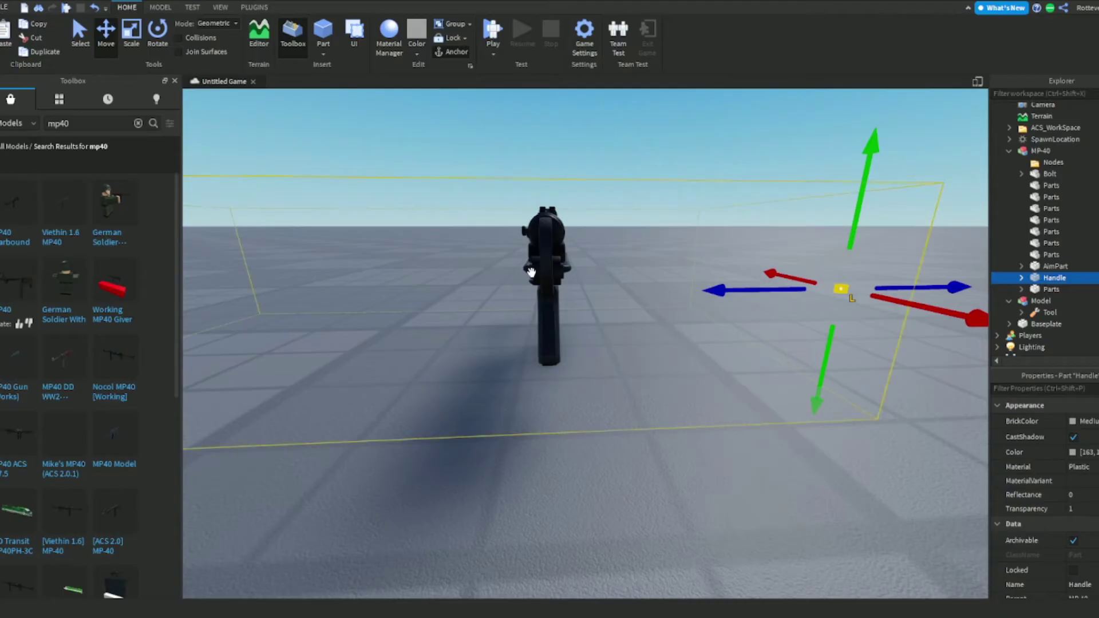
key(ctrl+z)
click(634, 416)
right_drag(634, 416, 634, 416)
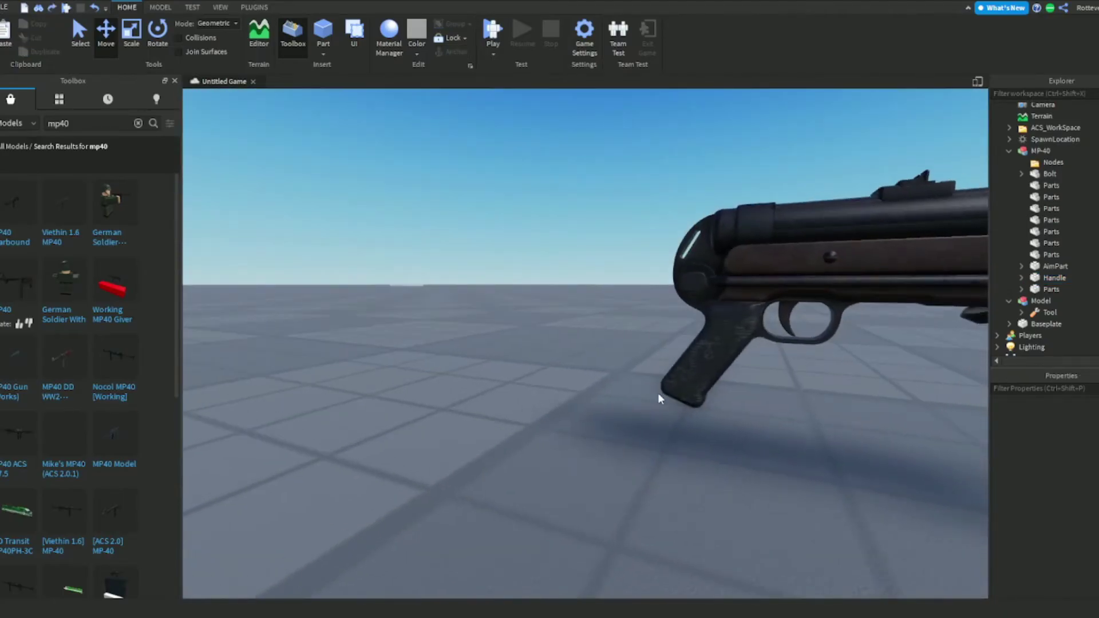
Step: Move the AimPart over to the MP-40, at the upper rear end of its receiver
key(a)
right_drag(578, 367, 577, 367)
key(w)
key(d)
scroll(754, 328, down, 5)
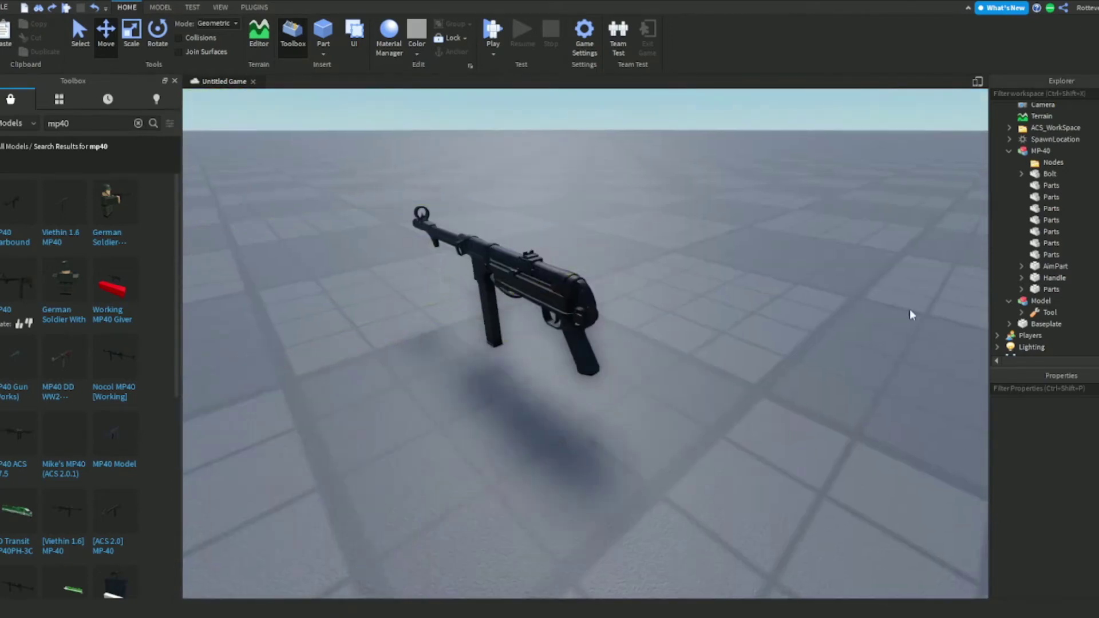
scroll(754, 328, up, 6)
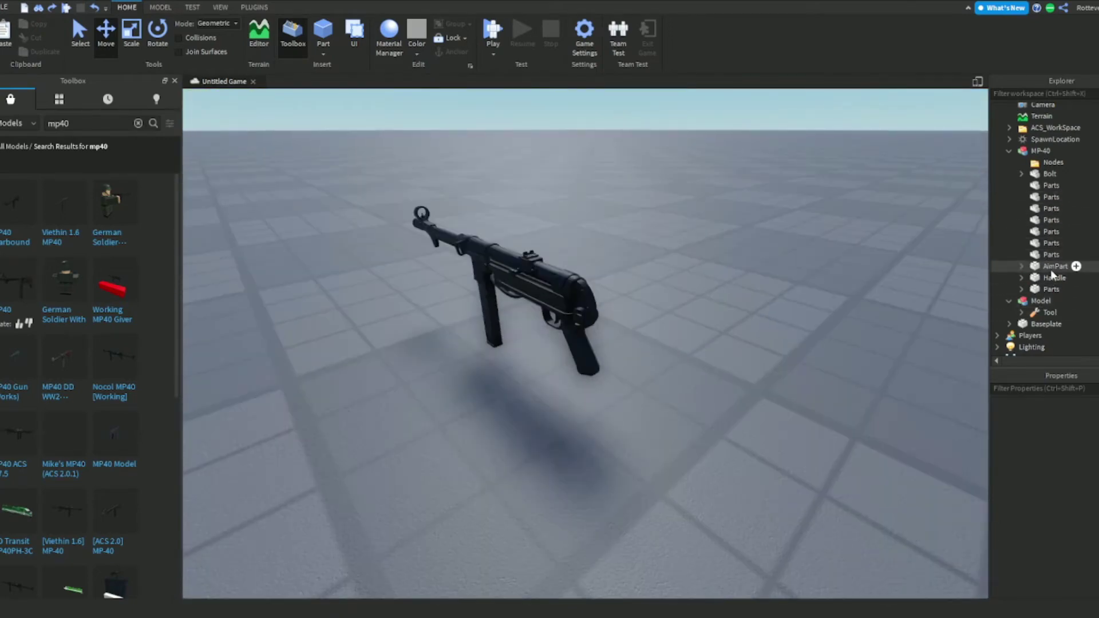
click(1054, 266)
key(f)
right_drag(608, 309, 611, 315)
drag(680, 366, 742, 371)
right_drag(737, 367, 737, 367)
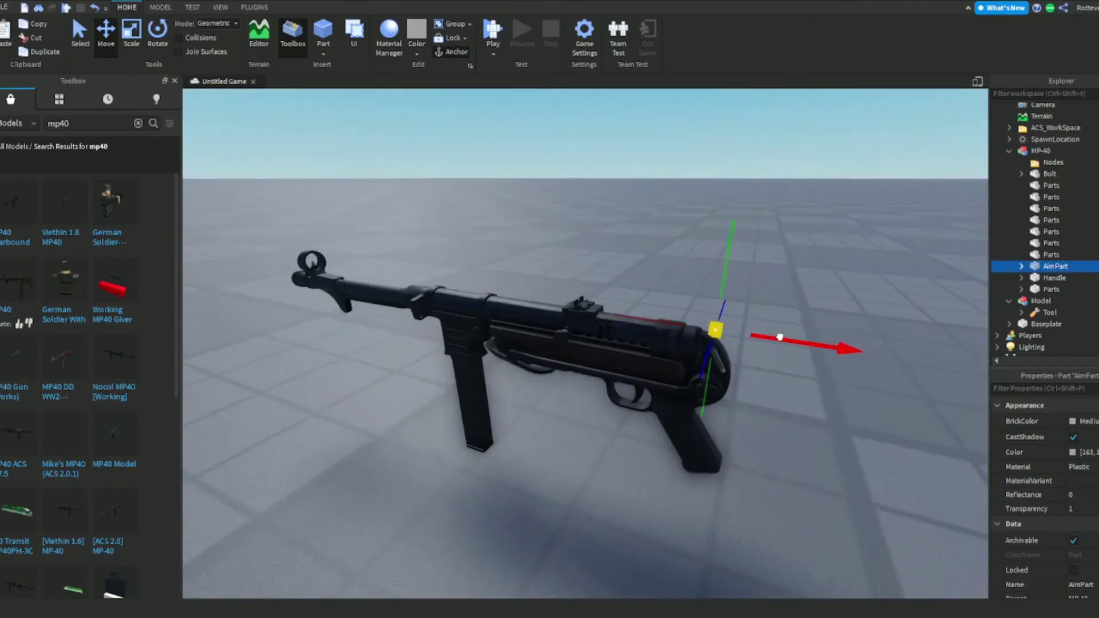
scroll(750, 332, up, 4)
click(559, 293)
right_drag(559, 293, 559, 293)
Step: Shift the AimPart into the line of sight with the MP-40's front sight ring
click(1056, 266)
right_drag(645, 319, 594, 319)
scroll(593, 320, up, 5)
scroll(592, 319, up, 5)
scroll(592, 320, down, 8)
drag(601, 381, 415, 366)
key(a)
right_drag(415, 366, 416, 369)
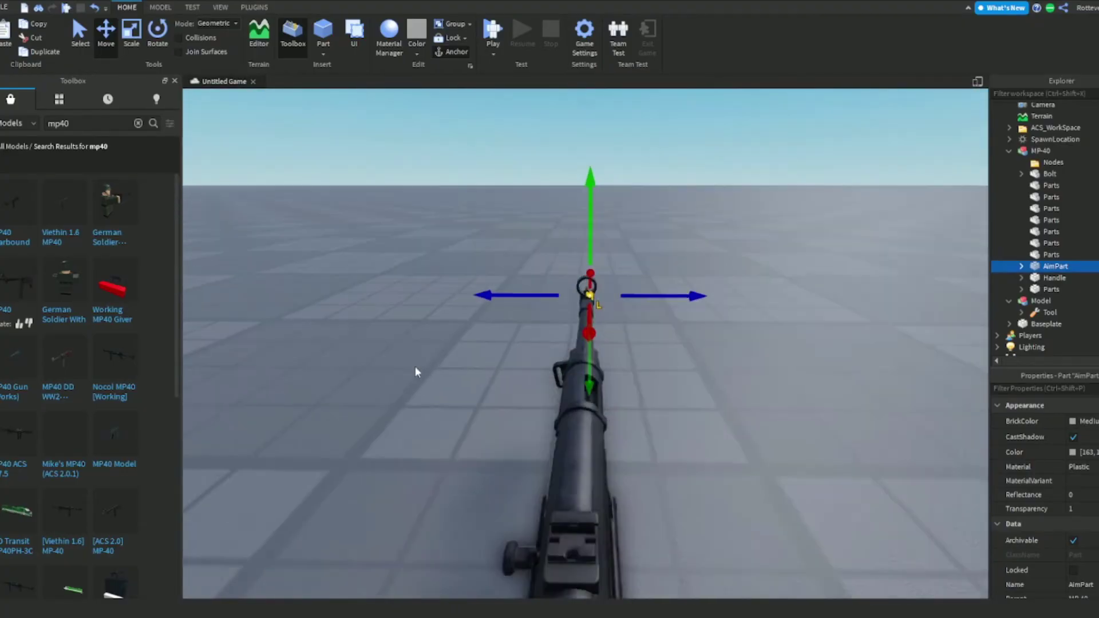
Step: Fine-tune the AimPart's height and sideways position so it is centred on the front sight ring
scroll(580, 313, up, 5)
drag(582, 275, 561, 232)
drag(684, 284, 666, 276)
key(q)
right_drag(667, 276, 665, 277)
drag(587, 283, 586, 269)
key(d)
key(a)
scroll(590, 273, down, 3)
Step: Slide the AimPart back along the barrel line to above the receiver, behind the rear sight
right_drag(586, 270, 569, 266)
key(a)
drag(514, 268, 589, 256)
key(d)
right_drag(589, 255, 589, 255)
drag(590, 256, 627, 263)
key(d)
right_drag(627, 264, 627, 263)
scroll(627, 264, up, 3)
drag(304, 232, 536, 194)
right_drag(536, 194, 535, 197)
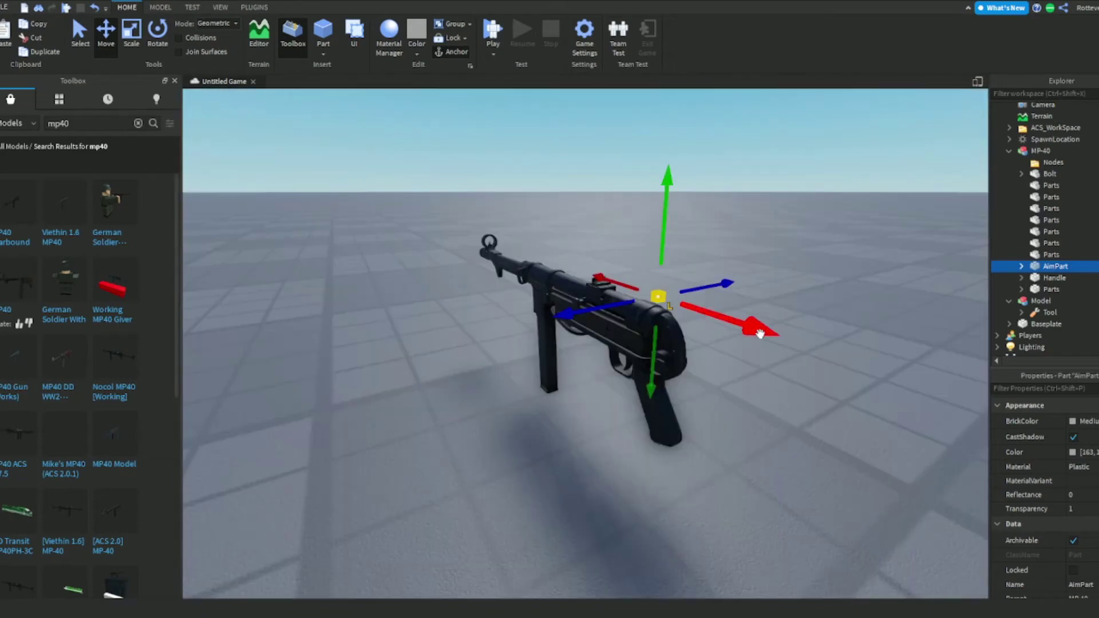
click(722, 355)
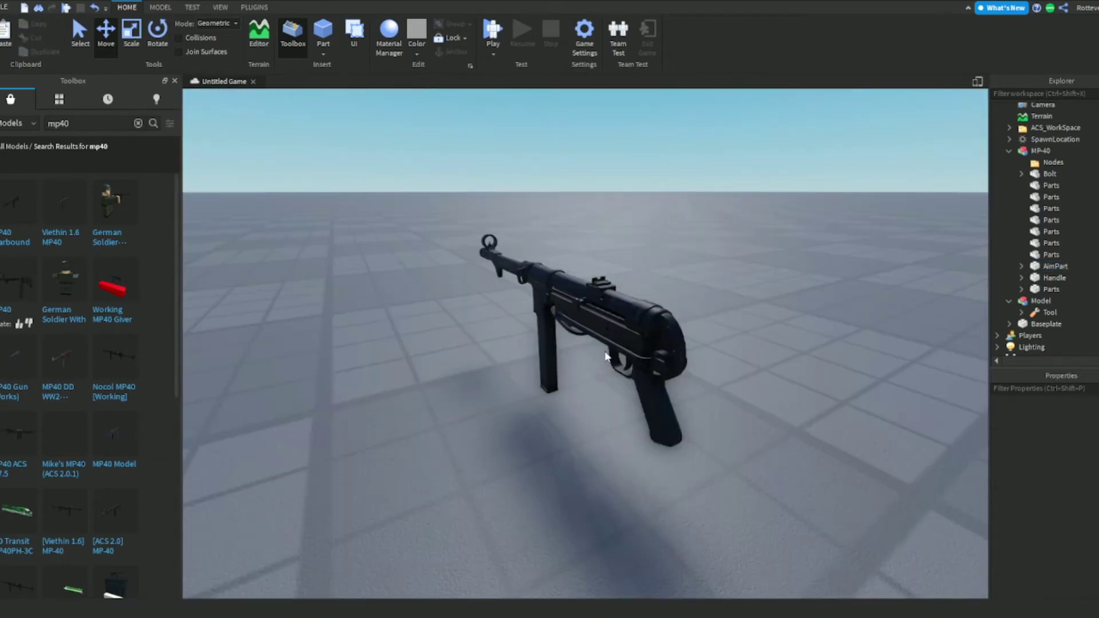
click(623, 337)
Step: Find the magazine among the MP-40's Parts pieces by selecting and test-moving one, and undo the move
click(1049, 173)
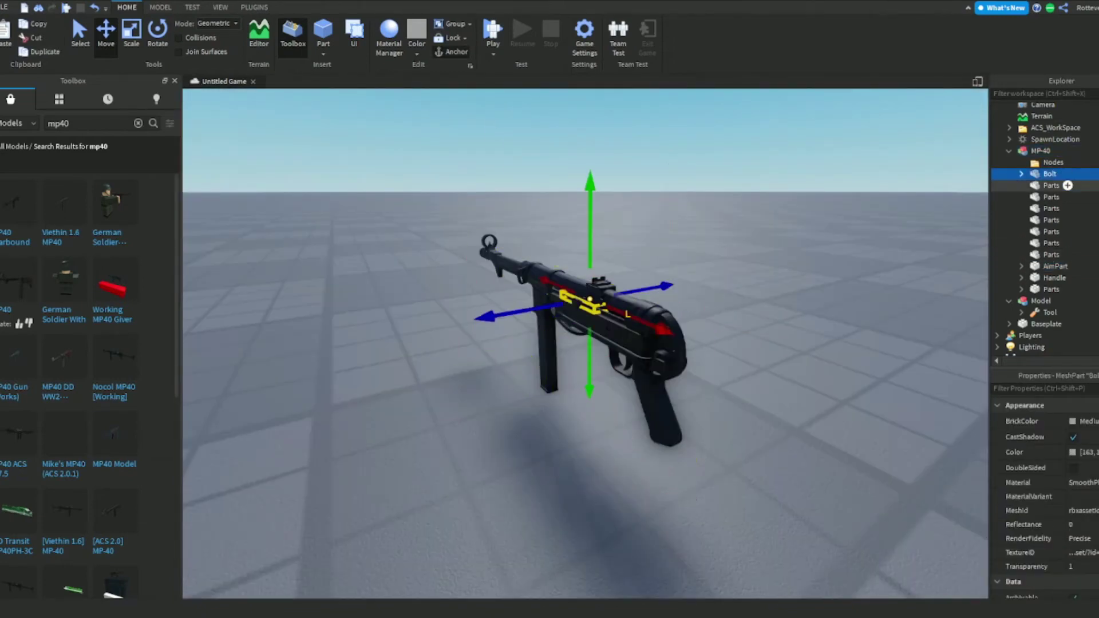
click(1051, 185)
shift+click(1051, 196)
shift+click(1051, 220)
shift+click(1051, 231)
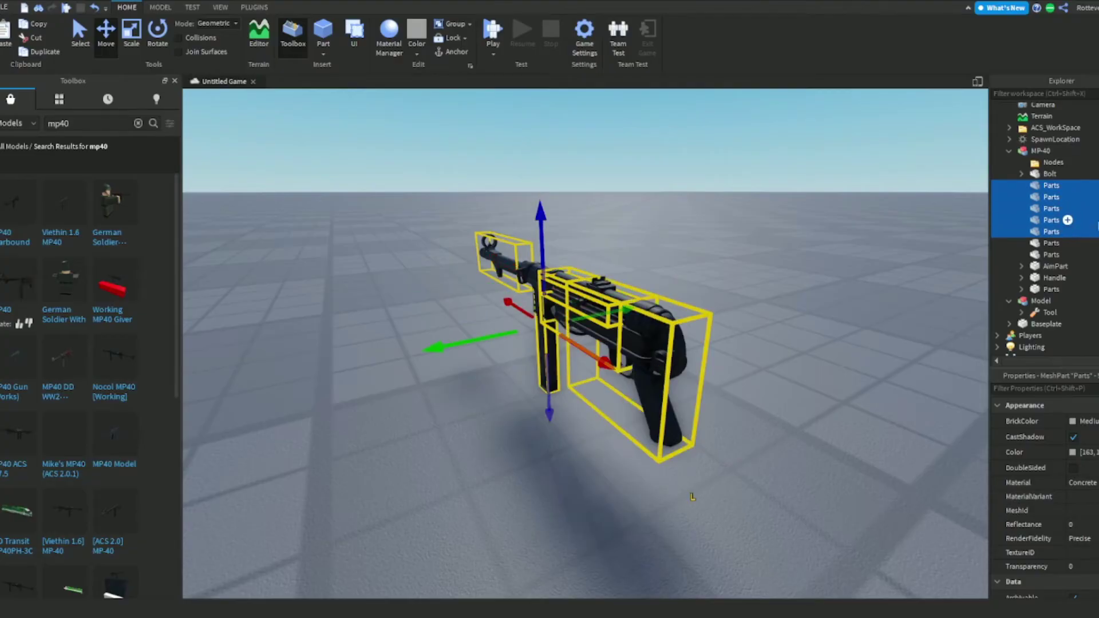
click(1051, 219)
click(1051, 231)
key(f)
key(d)
right_drag(678, 310, 699, 303)
key(a)
key(a)
drag(699, 303, 850, 304)
key(d)
right_drag(887, 364, 886, 361)
key(d)
key(ctrl+z)
Step: Rename the MP-40's magazine piece as "Mag"
scroll(1063, 526, down, 2)
scroll(1062, 526, down, 3)
text(Mag)
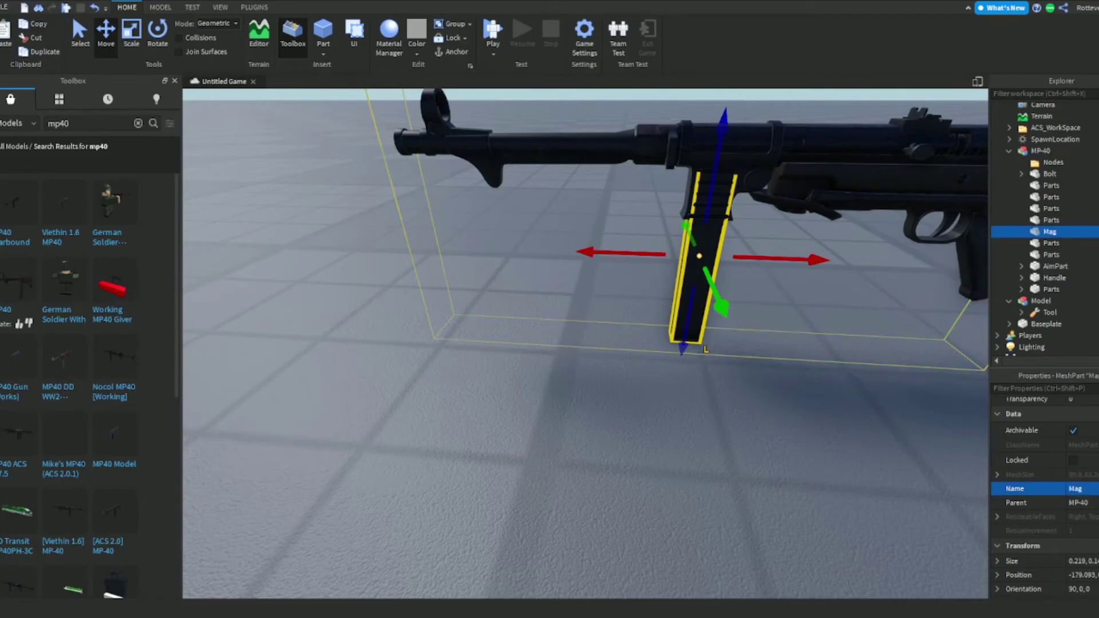
click(749, 442)
right_drag(772, 435, 772, 435)
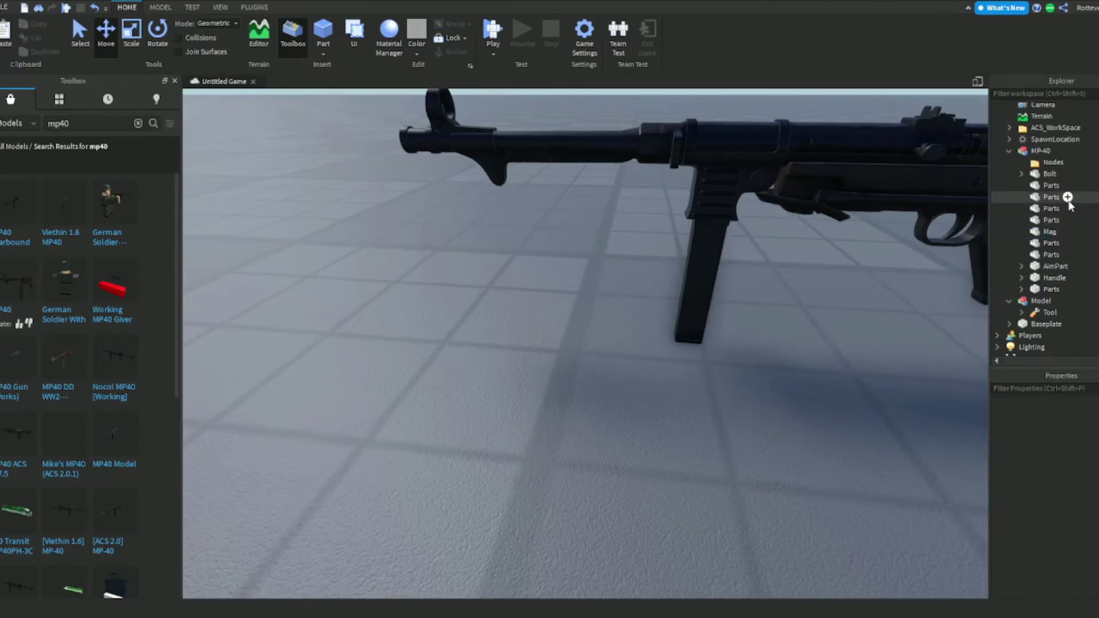
Step: Find the gun's slide among the first Parts pieces by test-moving one, and undo the move
click(1051, 185)
ctrl+click(1052, 197)
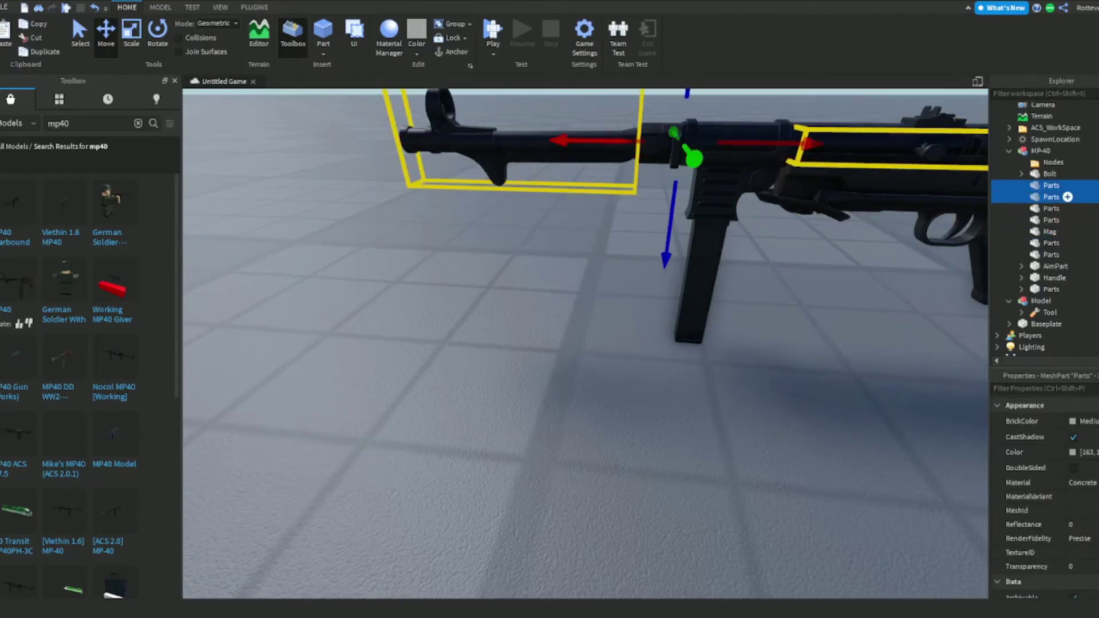
click(1051, 196)
right_drag(856, 204, 855, 203)
drag(549, 145, 648, 147)
right_drag(705, 167, 706, 166)
key(f)
key(ctrl+z)
Step: Rename the second mesh piece below Bolt as "Slide"
scroll(1085, 510, down, 1)
scroll(1085, 510, down, 2)
click(1082, 531)
text(Slide)
key(Return)
click(489, 467)
Step: Duplicate the Bolt in the MP-40 model and delete the copy
right_drag(500, 466, 500, 466)
scroll(461, 212, up, 2)
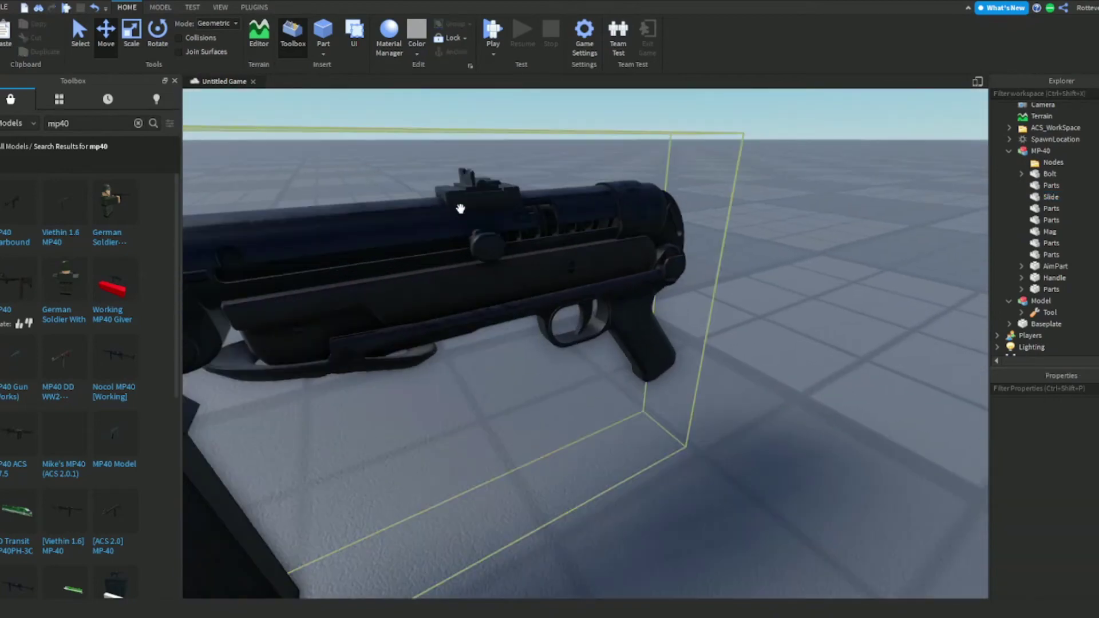
right_drag(446, 226, 448, 228)
scroll(577, 286, up, 4)
right_drag(579, 299, 579, 292)
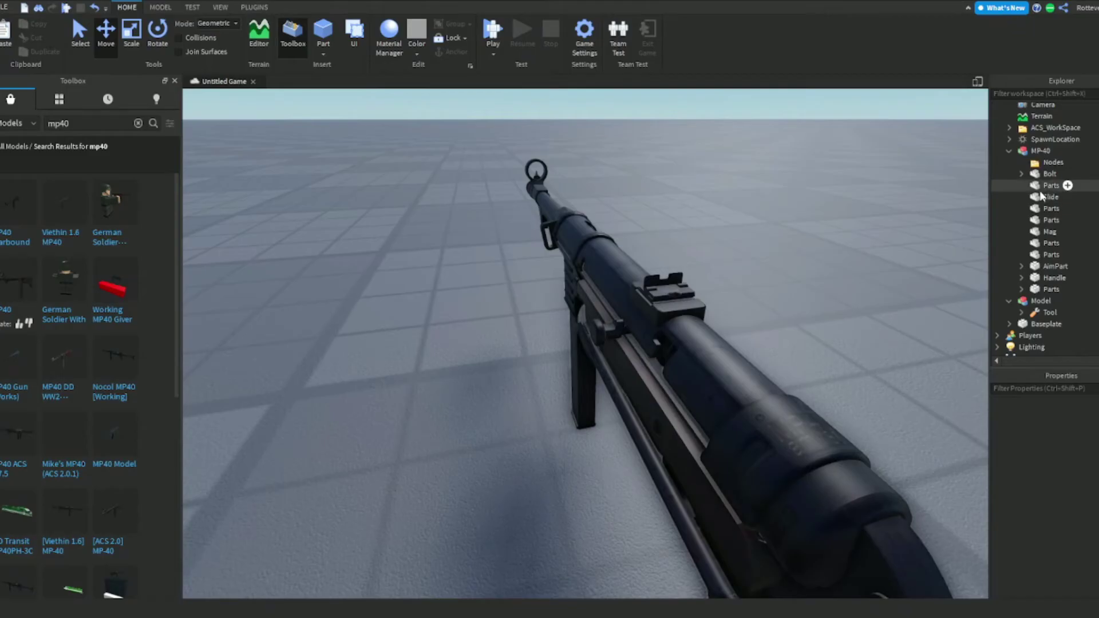
click(1048, 174)
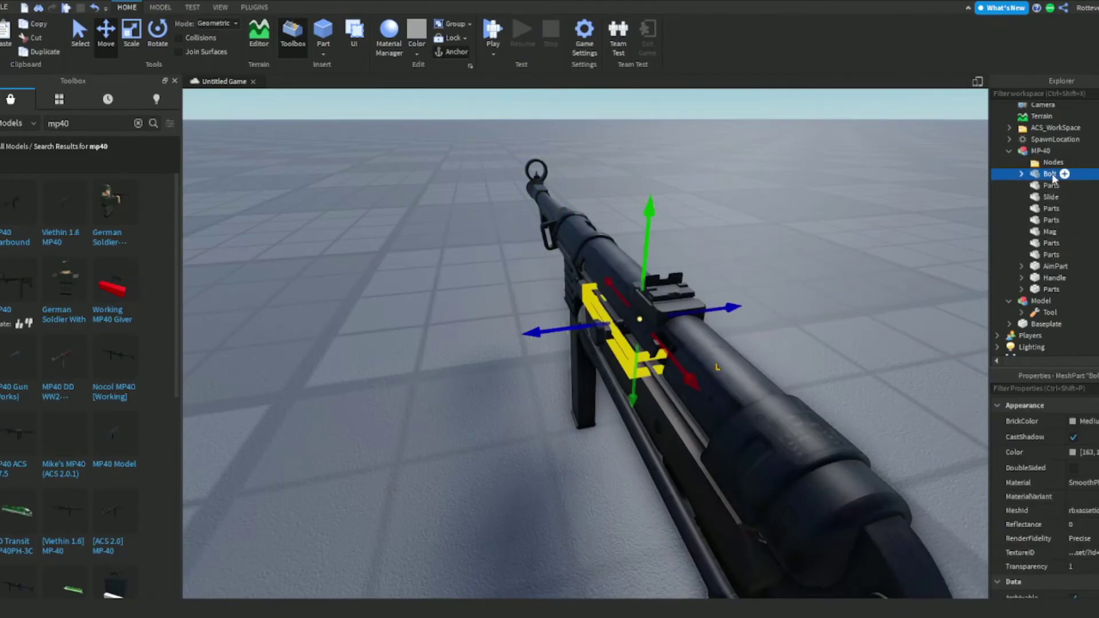
key(ctrl+d)
key(Delete)
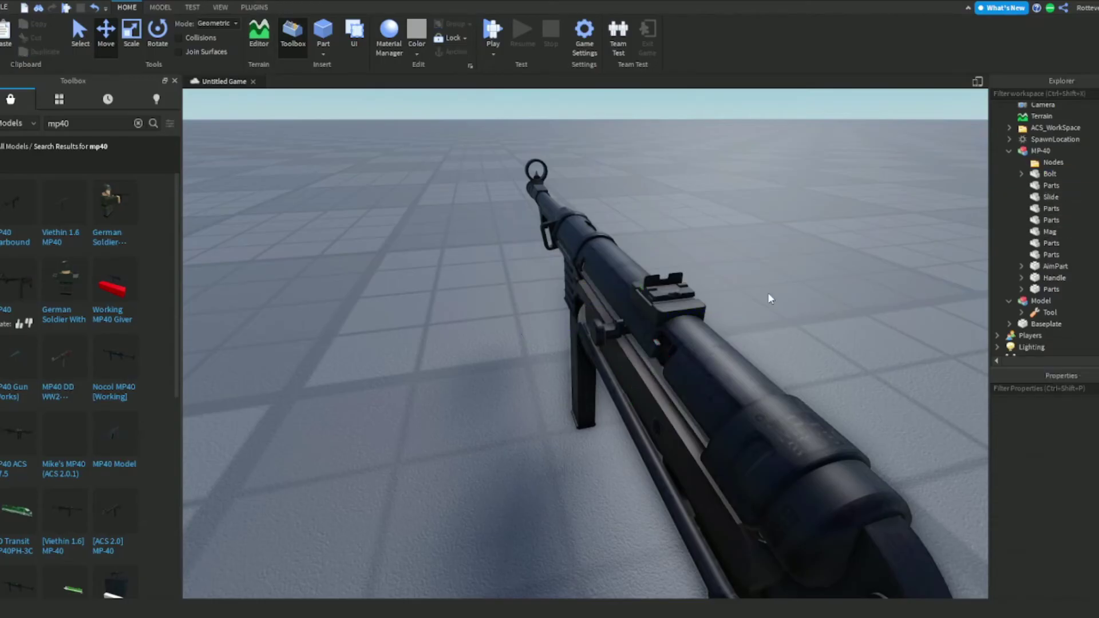
Step: Move the Tool out of Model directly into Workspace
right_drag(770, 294, 774, 293)
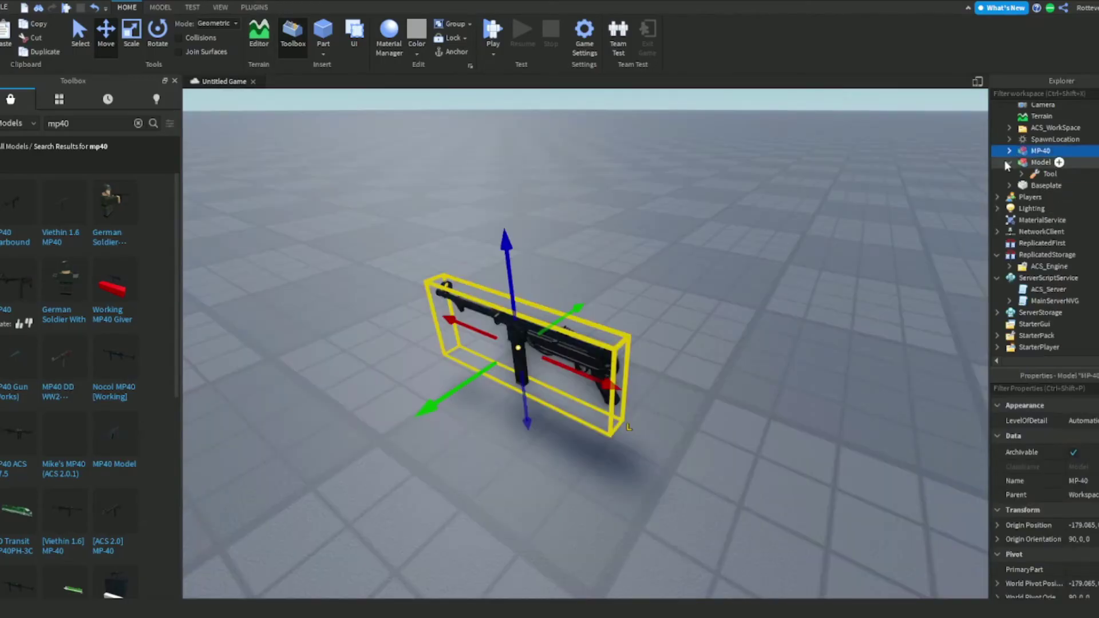
click(1009, 163)
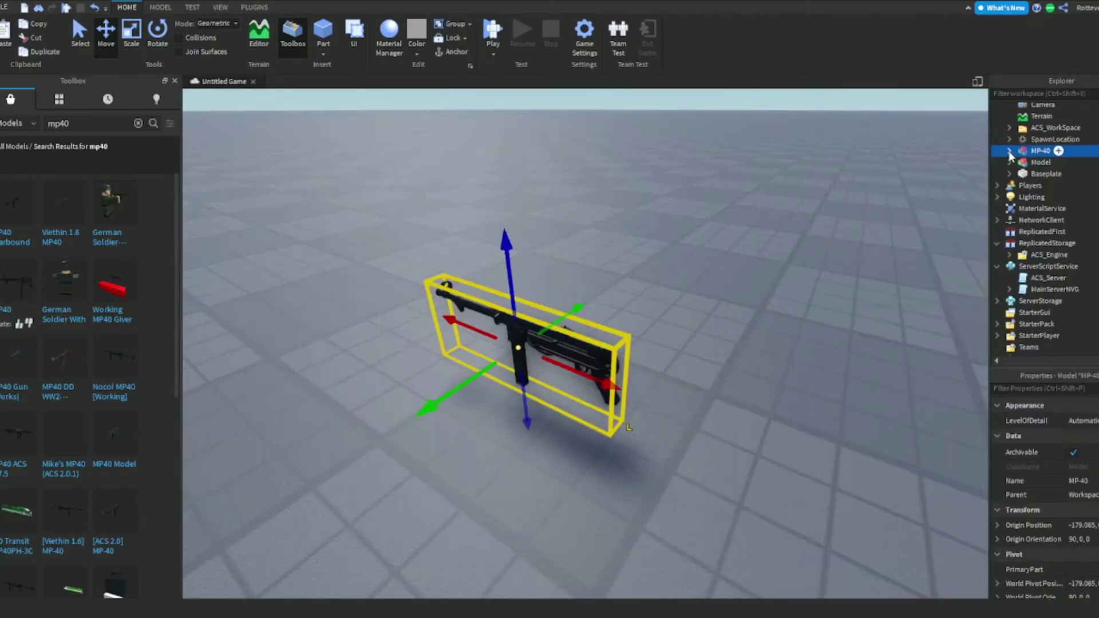
drag(1051, 174, 1052, 109)
click(1010, 162)
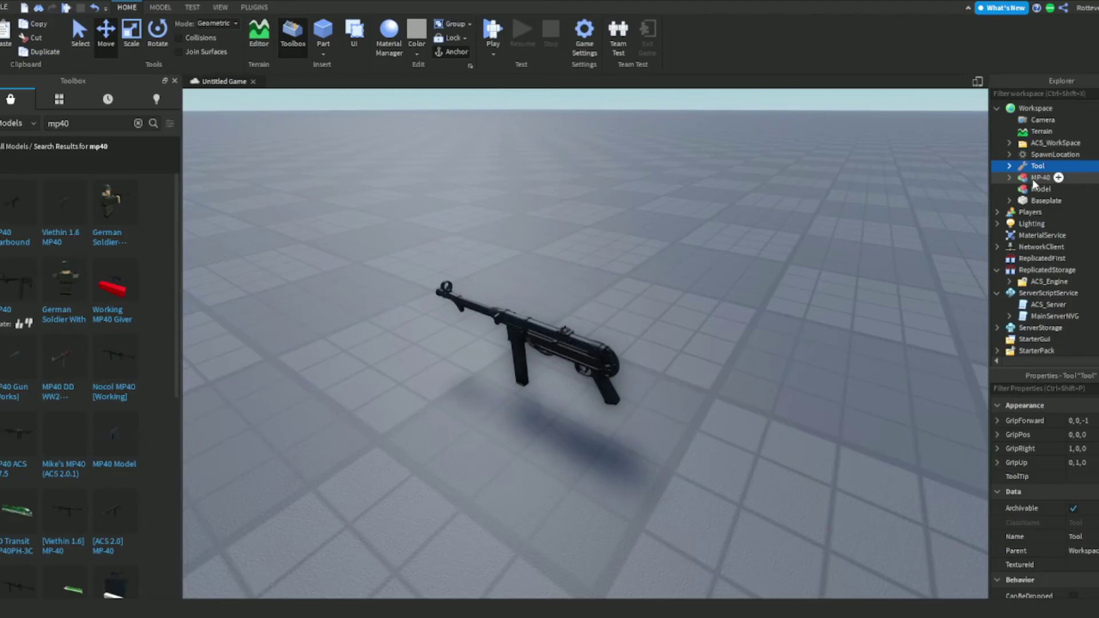
Step: Rename the Tool as "MP-40", matching the gun model, and move it into StarterPack
click(1035, 179)
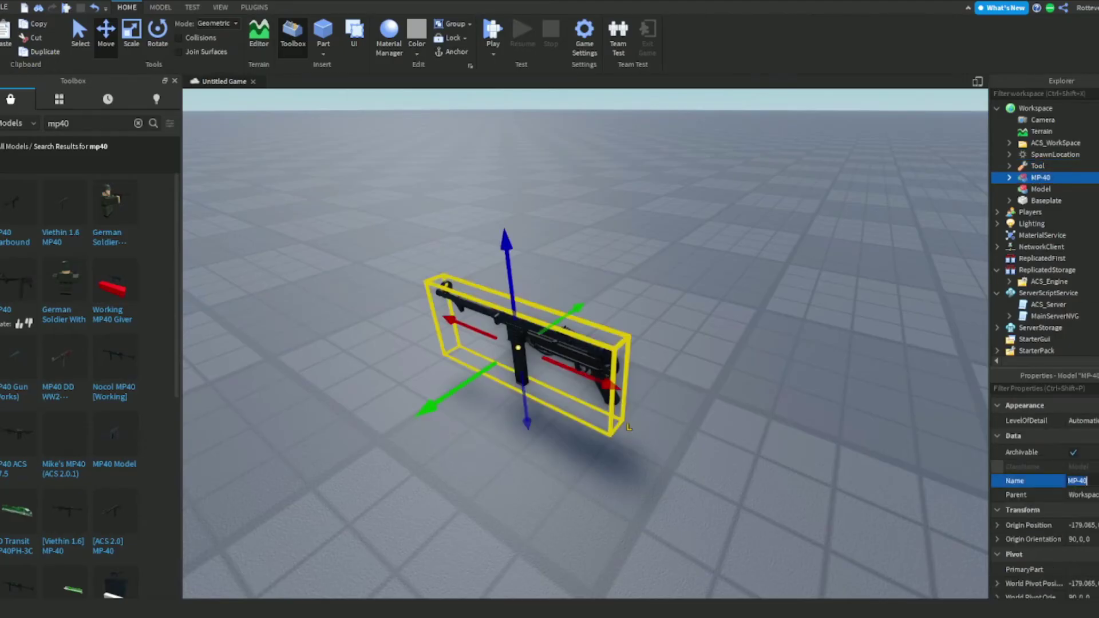
click(1053, 167)
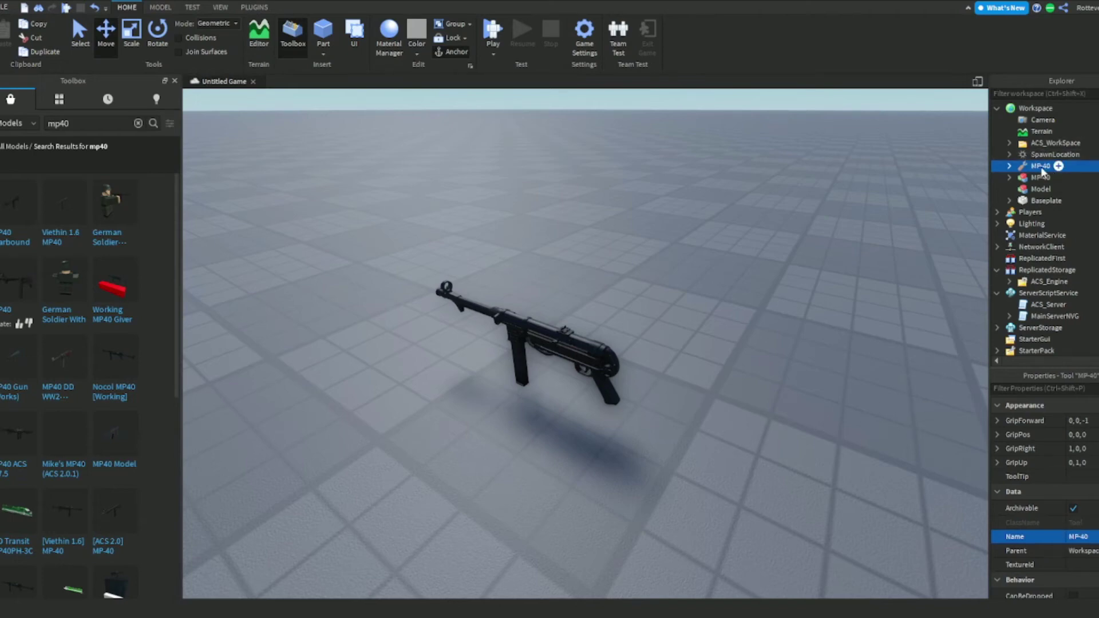
drag(1034, 170, 1095, 286)
scroll(1074, 305, down, 2)
scroll(1095, 291, down, 1)
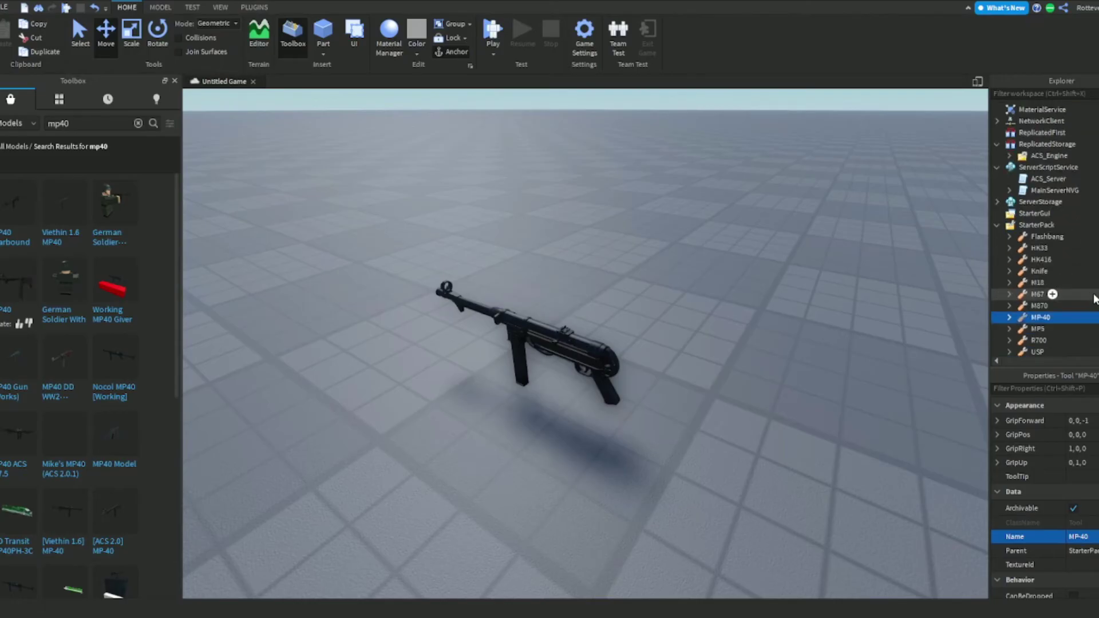
Step: Delete every tool except the MP-40 from StarterPack, including the MP5, R700 and USP
click(1095, 307)
shift+click(1095, 239)
key(Delete)
scroll(1094, 246, down, 1)
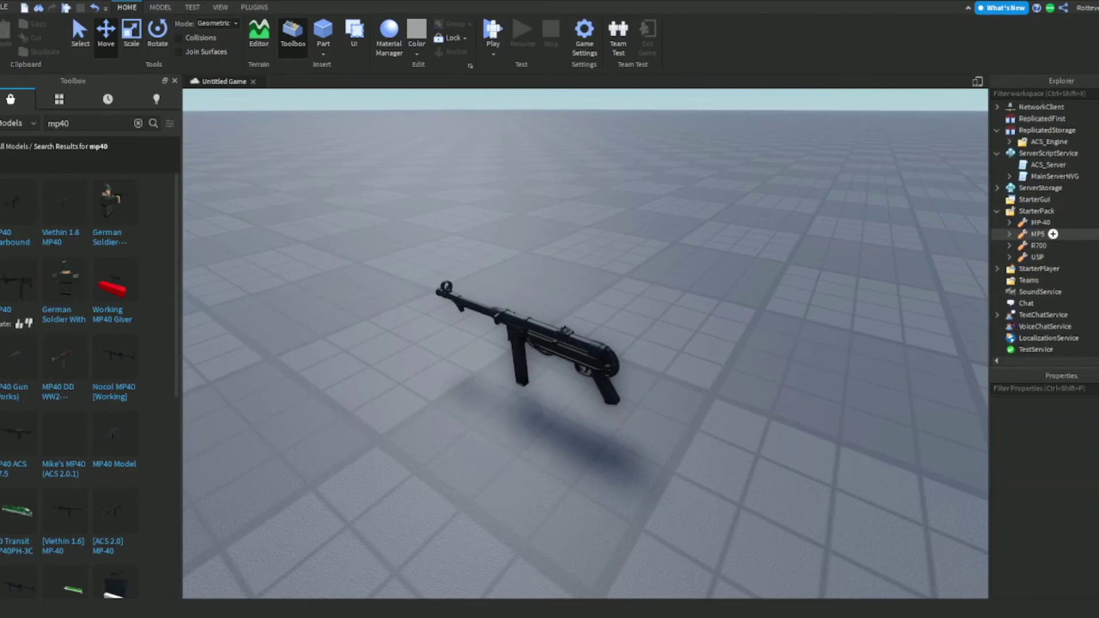
click(1090, 235)
shift+click(1090, 258)
key(Delete)
Step: Move the MP-40 gun model from Workspace into the GunModels folder of ACS_Engine in ReplicatedStorage
scroll(1070, 241, up, 3)
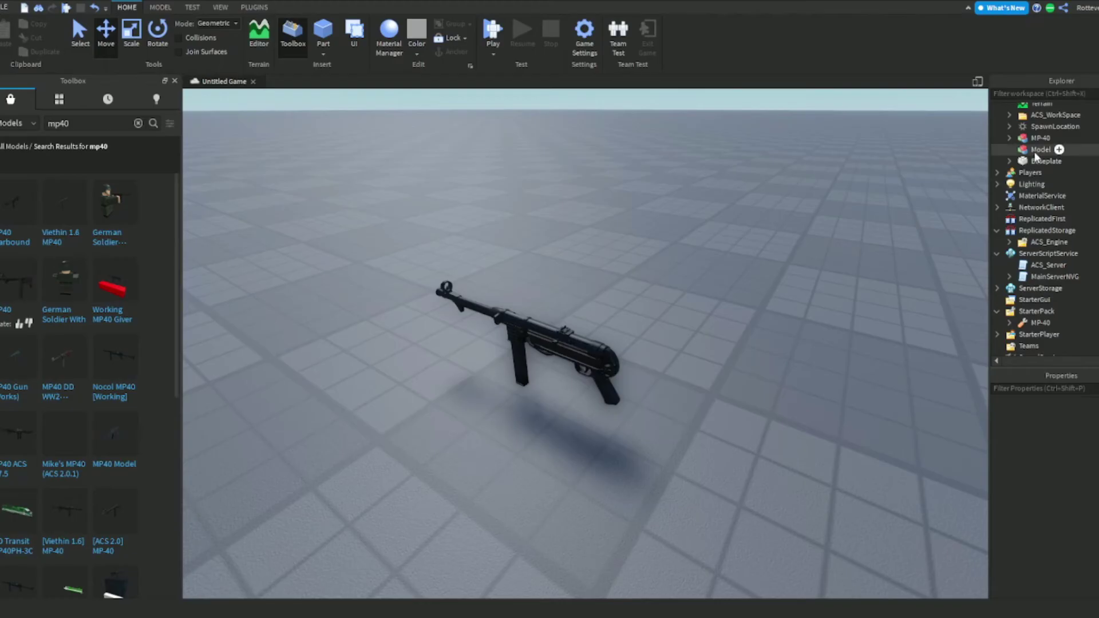
drag(1039, 138, 1082, 247)
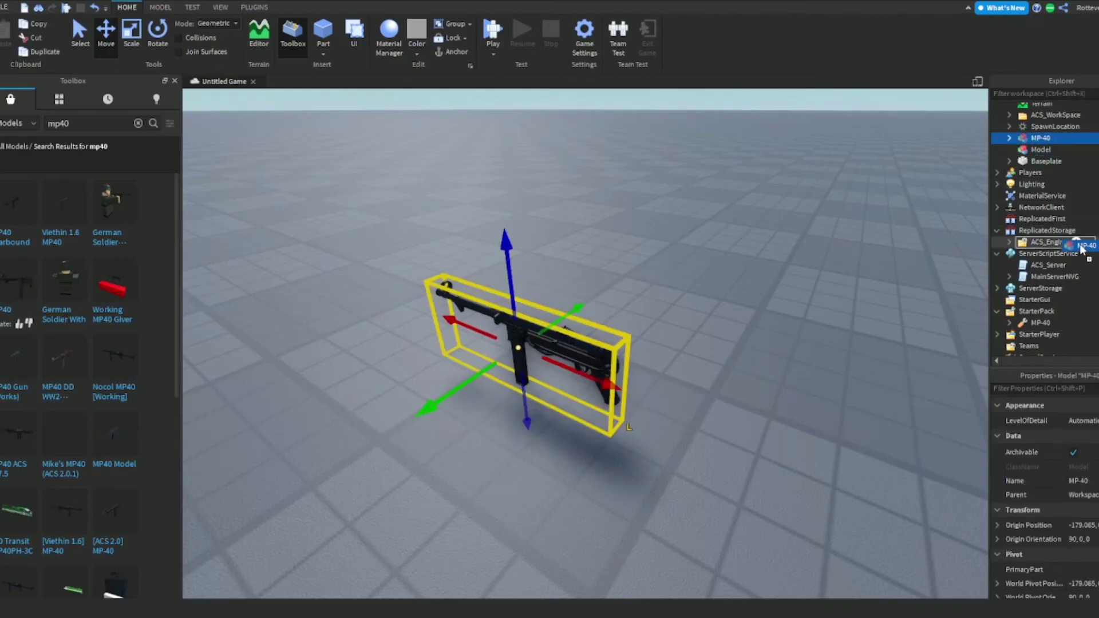
drag(1058, 247, 1057, 248)
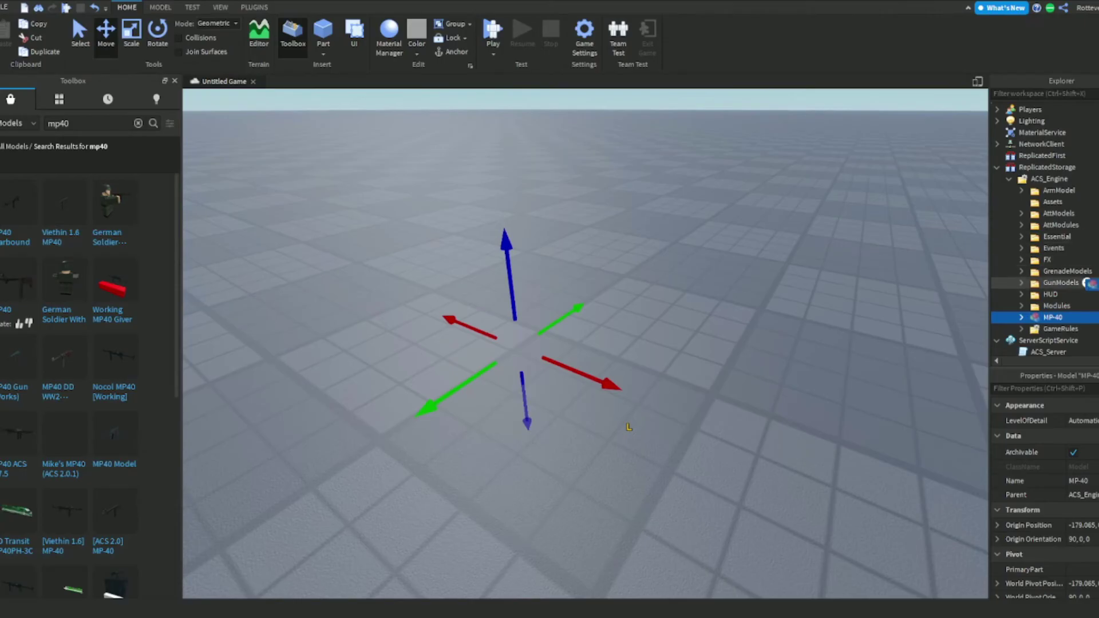
drag(1056, 286, 1055, 285)
Step: Delete all gun models other than the MP-40 from the GunModels folder
scroll(1059, 258, down, 2)
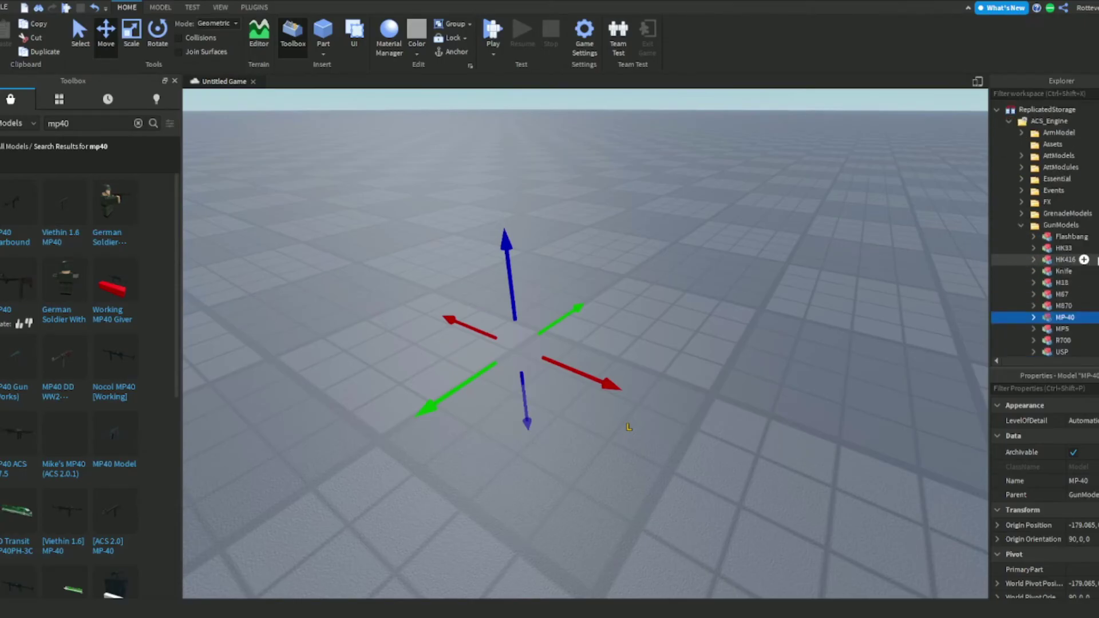
click(1071, 203)
shift+click(1063, 261)
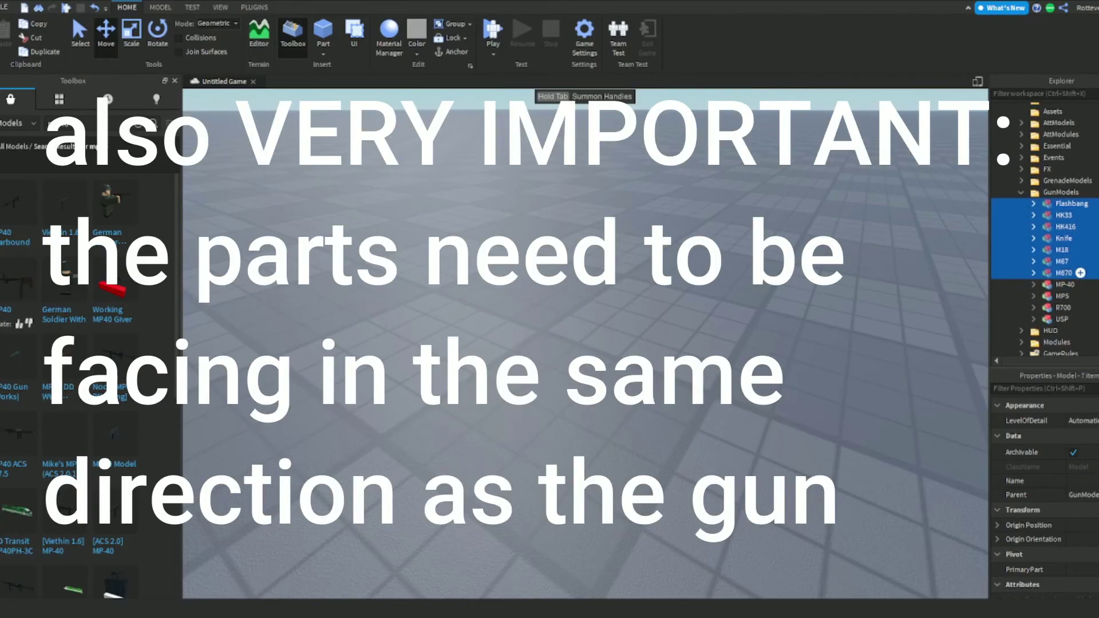
key(Delete)
click(1063, 215)
ctrl+click(1064, 226)
ctrl+click(1062, 238)
key(Delete)
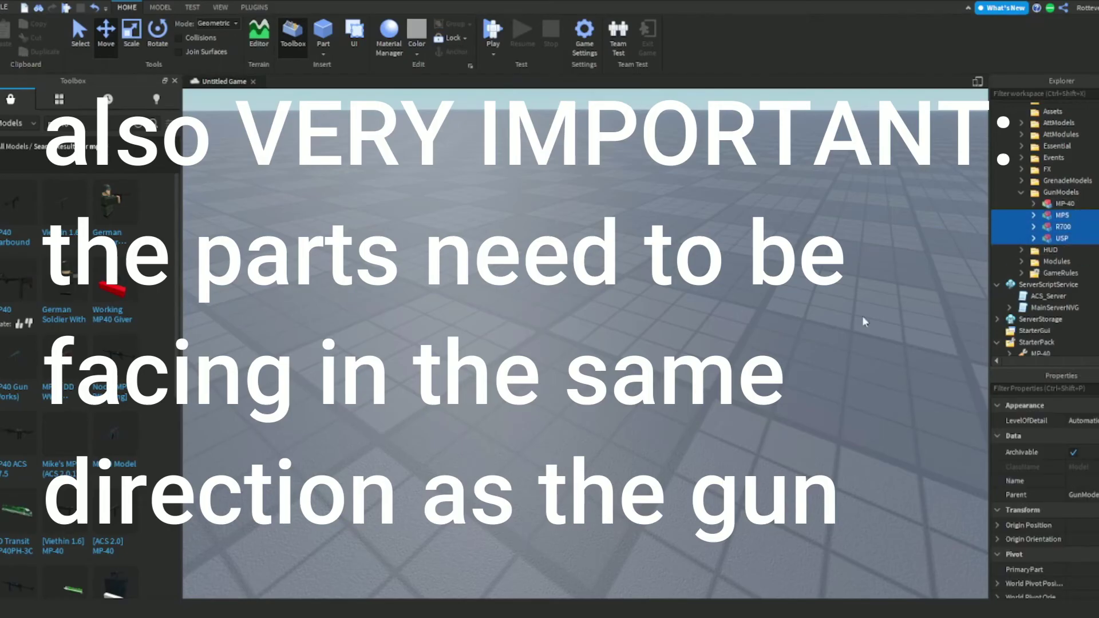
key(Delete)
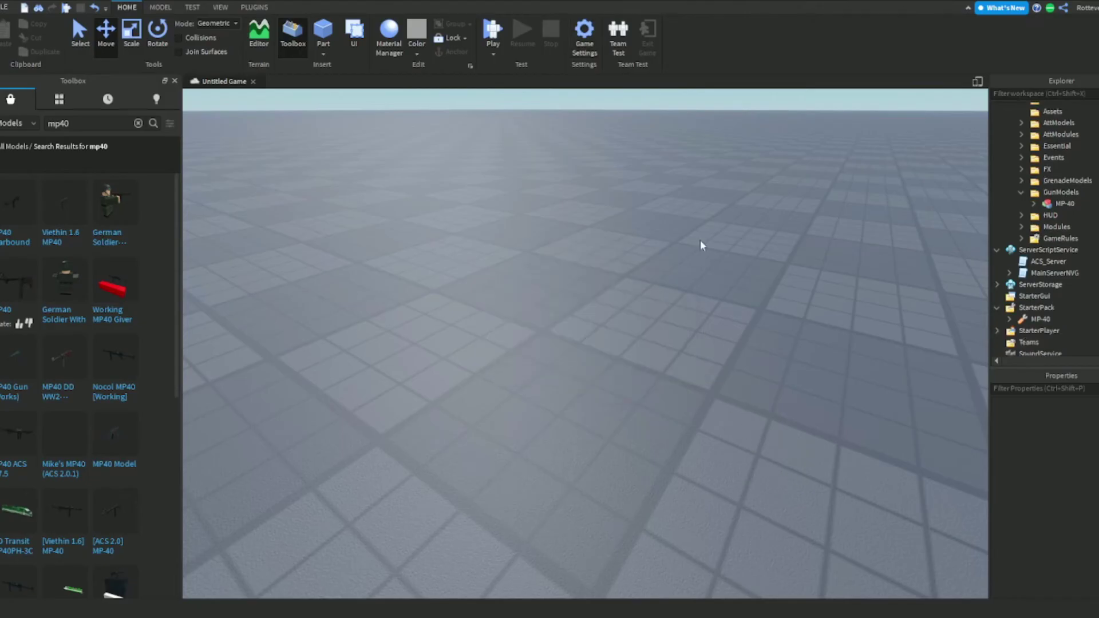
right_drag(704, 287, 657, 185)
middle_drag(657, 185, 661, 470)
right_drag(648, 491, 633, 466)
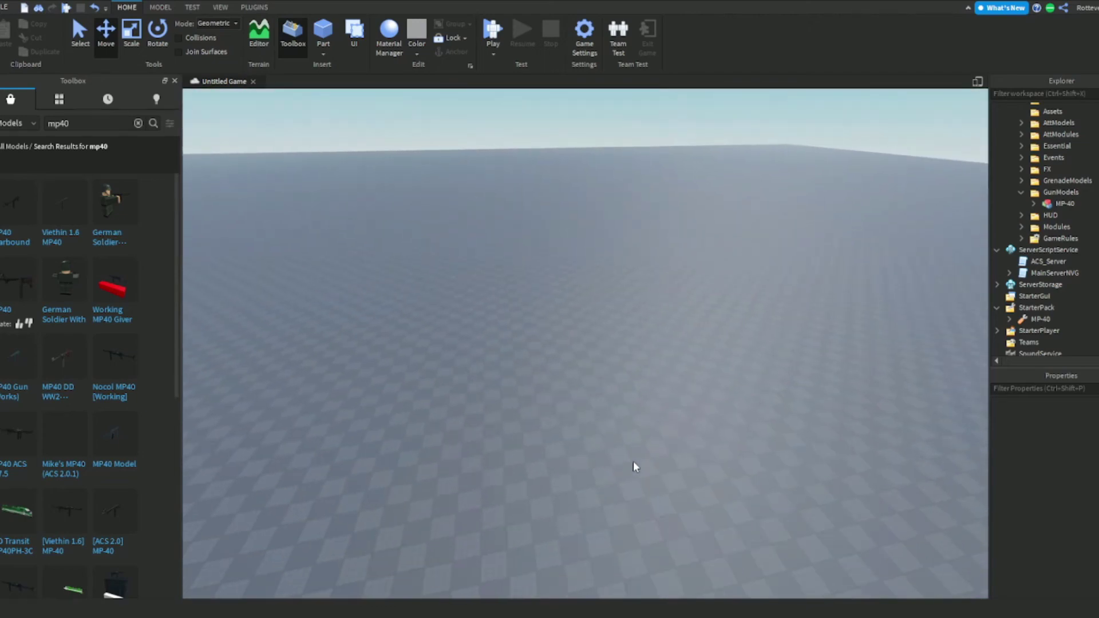
scroll(634, 466, up, 10)
middle_drag(498, 260, 680, 403)
scroll(680, 402, down, 5)
right_drag(531, 278, 531, 277)
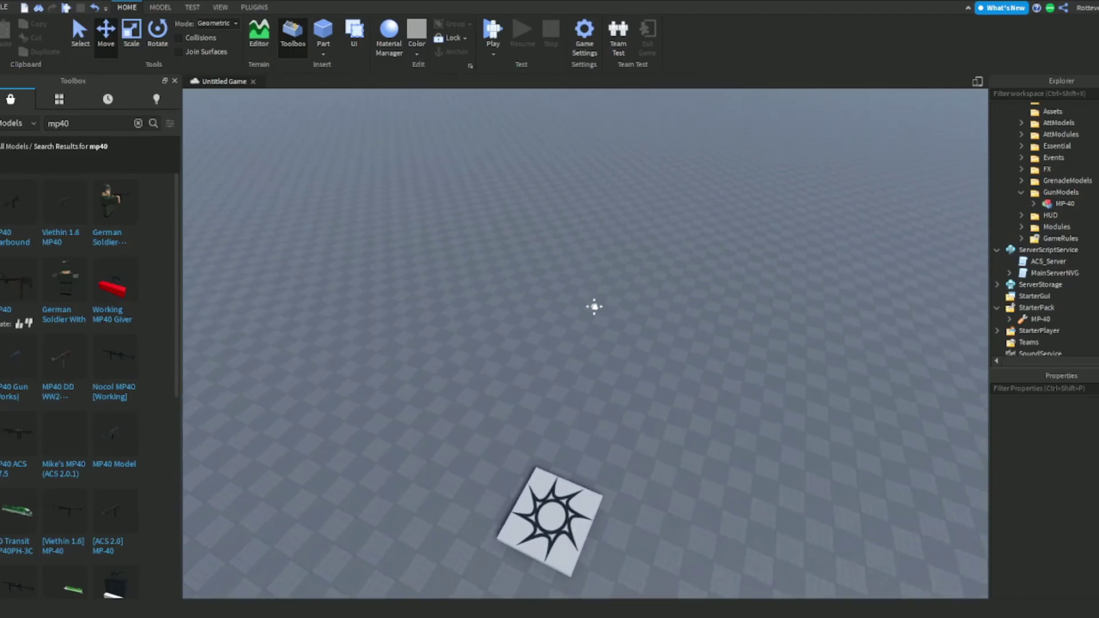
Step: Play-test the game, putting the MP-40 away, walking and jumping the character around the spawn location, and equipping the gun again
key(F5)
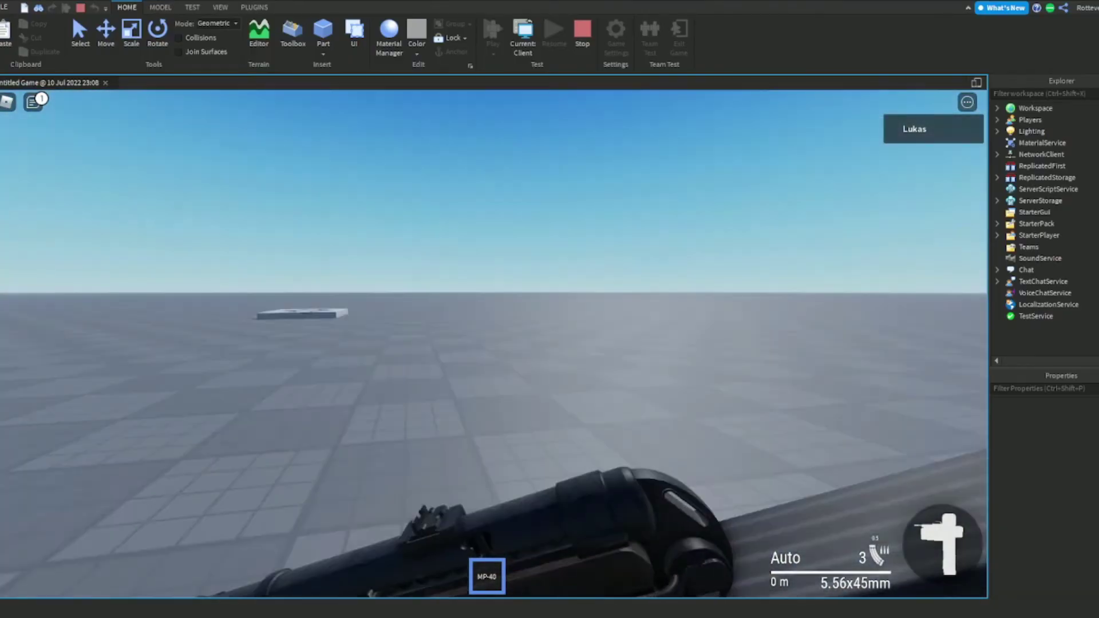
key(1)
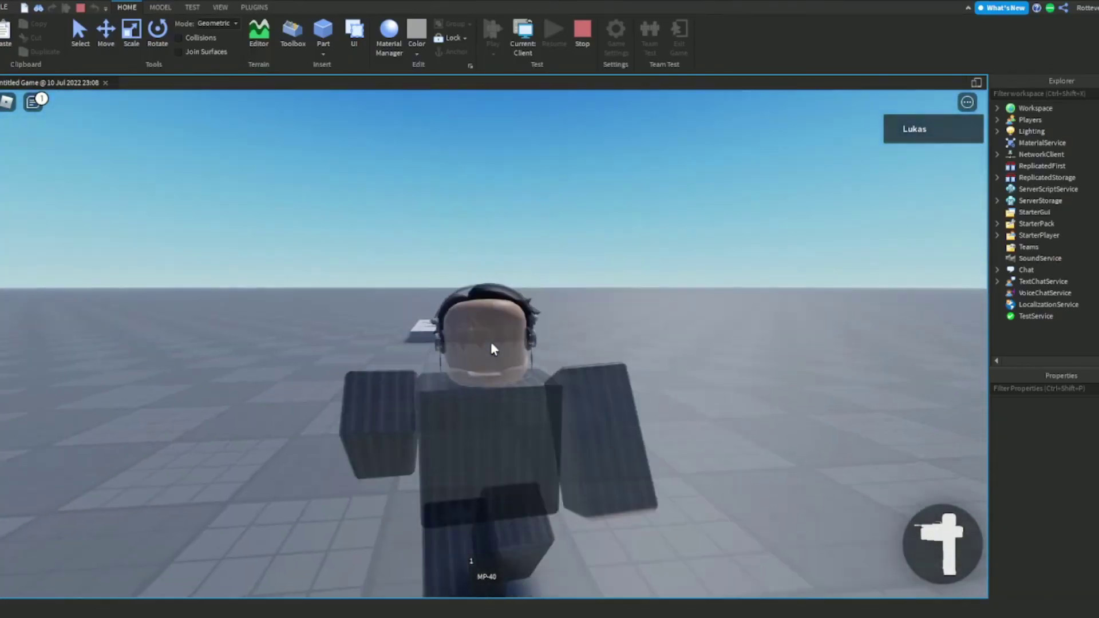
scroll(491, 349, down, 3)
key(w)
mouse_move(491, 349)
right_down()
mouse_move(492, 366)
mouse_move(508, 338)
mouse_move(497, 366)
mouse_move(531, 358)
mouse_move(503, 366)
mouse_move(451, 344)
mouse_move(508, 369)
mouse_move(520, 352)
mouse_move(491, 349)
right_up()
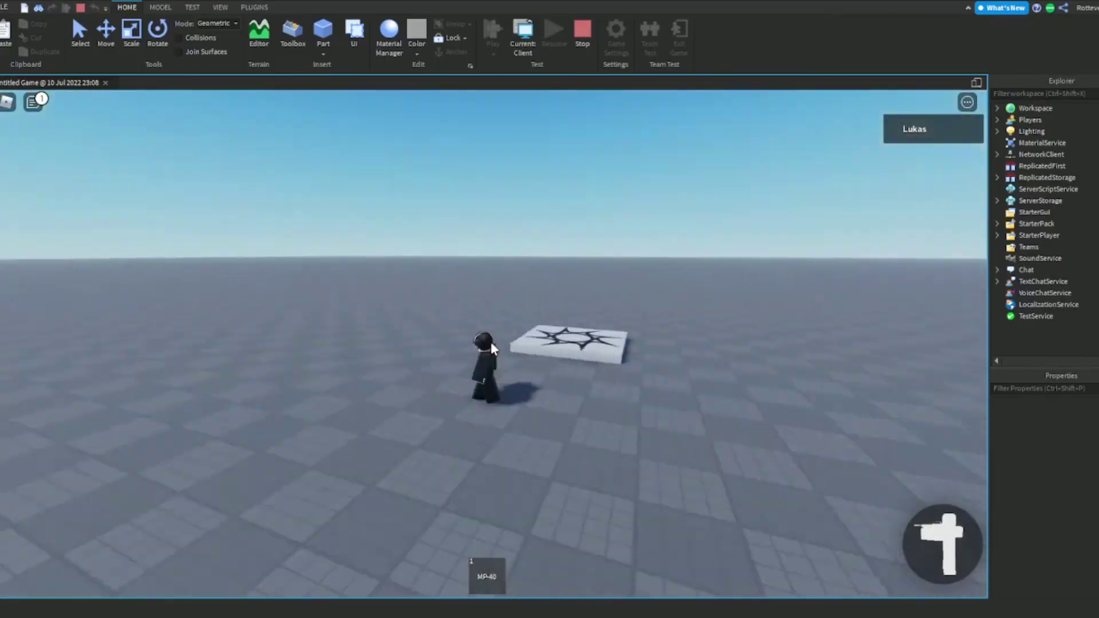
key(w)
key(w)
key(space)
key(w)
key(s)
key(1)
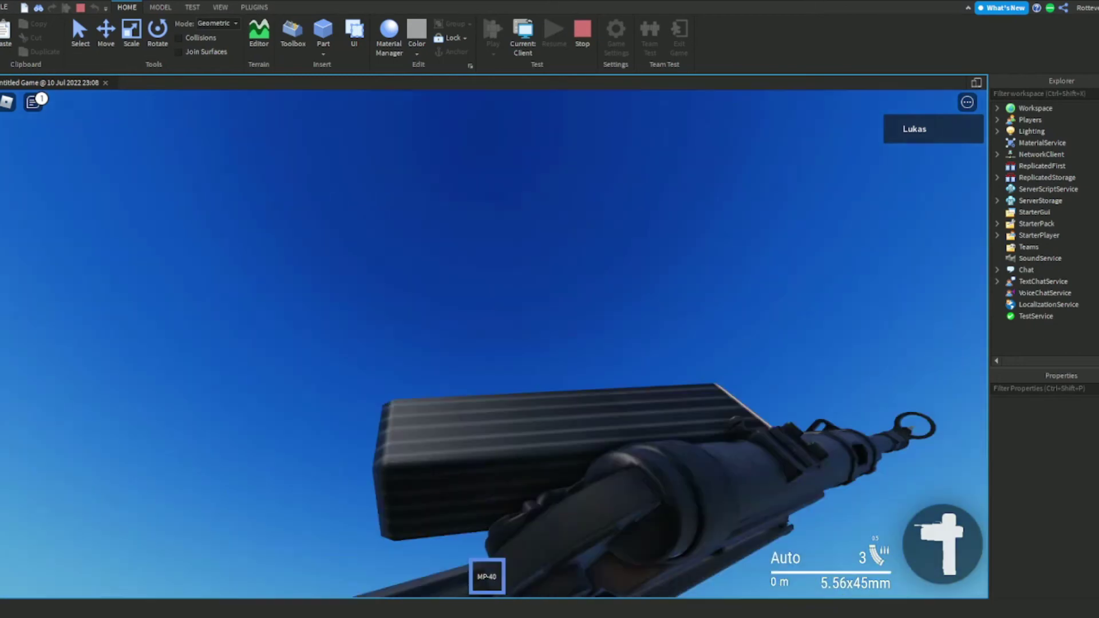
Step: Switch the test to the server view, examine how the character holds the MP-40 from several angles, and stop the test
click(192, 7)
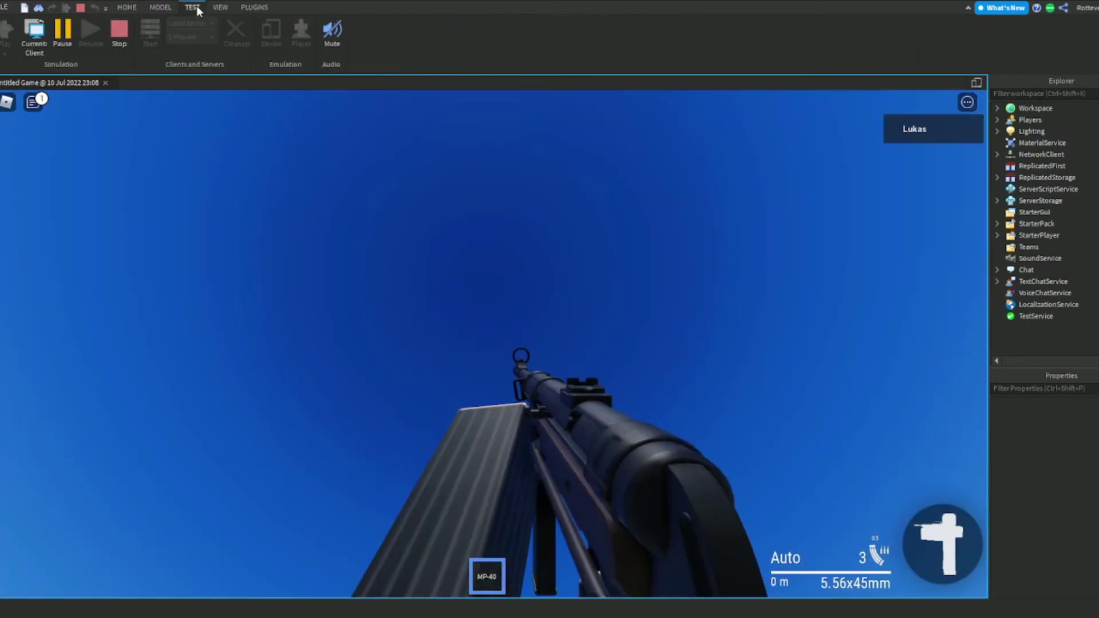
click(36, 35)
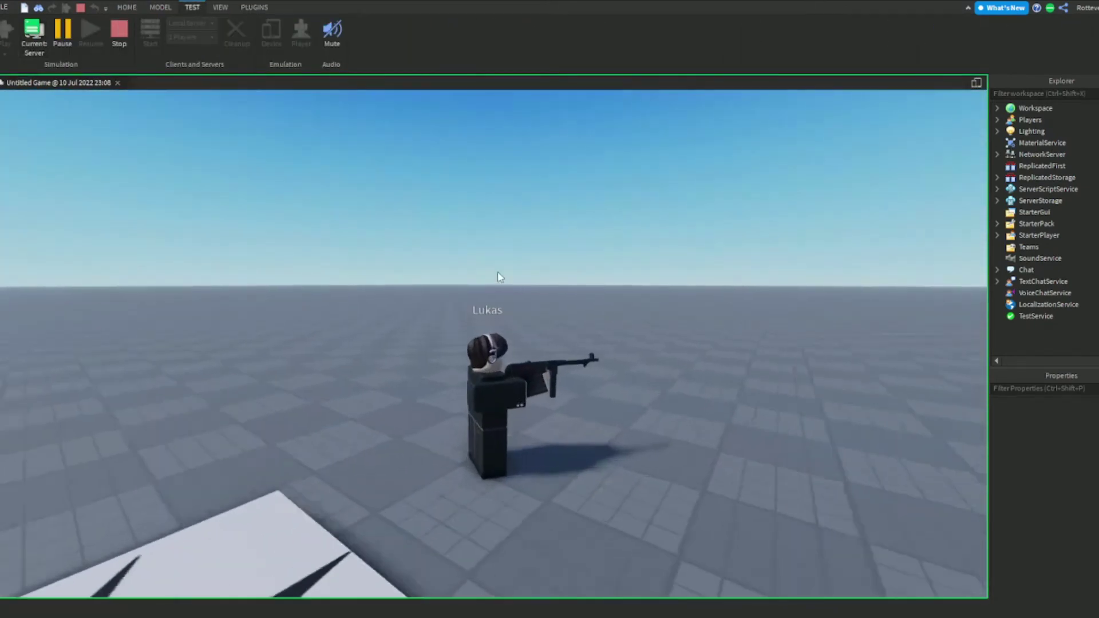
key(w)
key(d)
right_drag(497, 272, 497, 271)
scroll(497, 277, down, 1)
scroll(652, 437, up, 1)
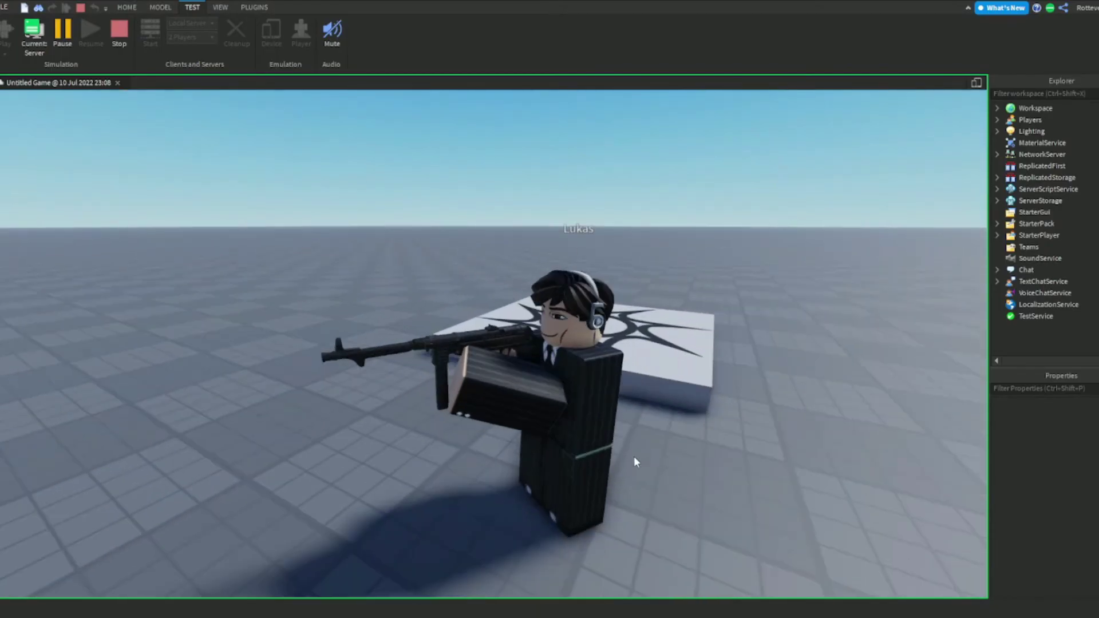
right_drag(532, 434, 532, 434)
right_drag(643, 424, 643, 426)
scroll(643, 424, up, 3)
scroll(642, 423, down, 2)
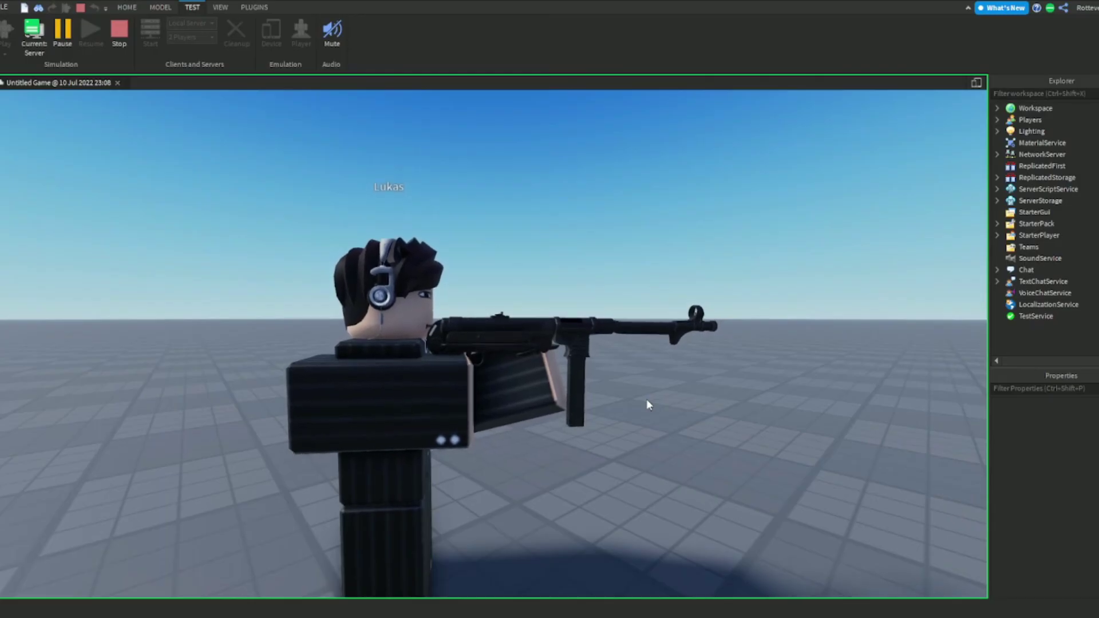
click(114, 31)
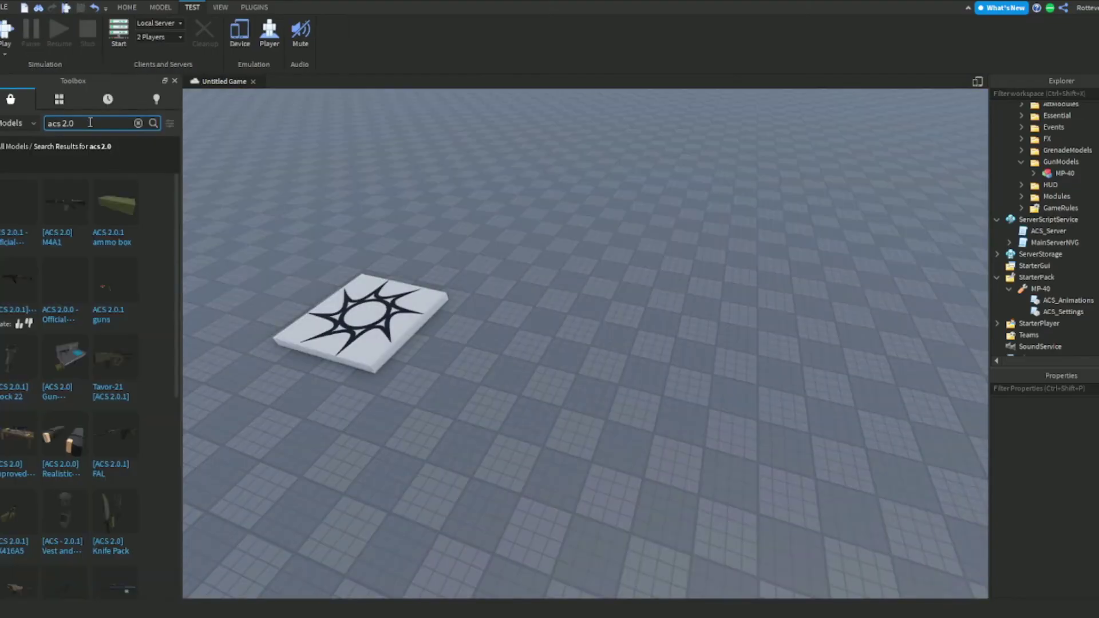
Step: Insert the M4A1 and AK-47 models from the "acs 2.0" search results and arrange them side by side on the baseplate
right_drag(346, 239, 320, 212)
key(w)
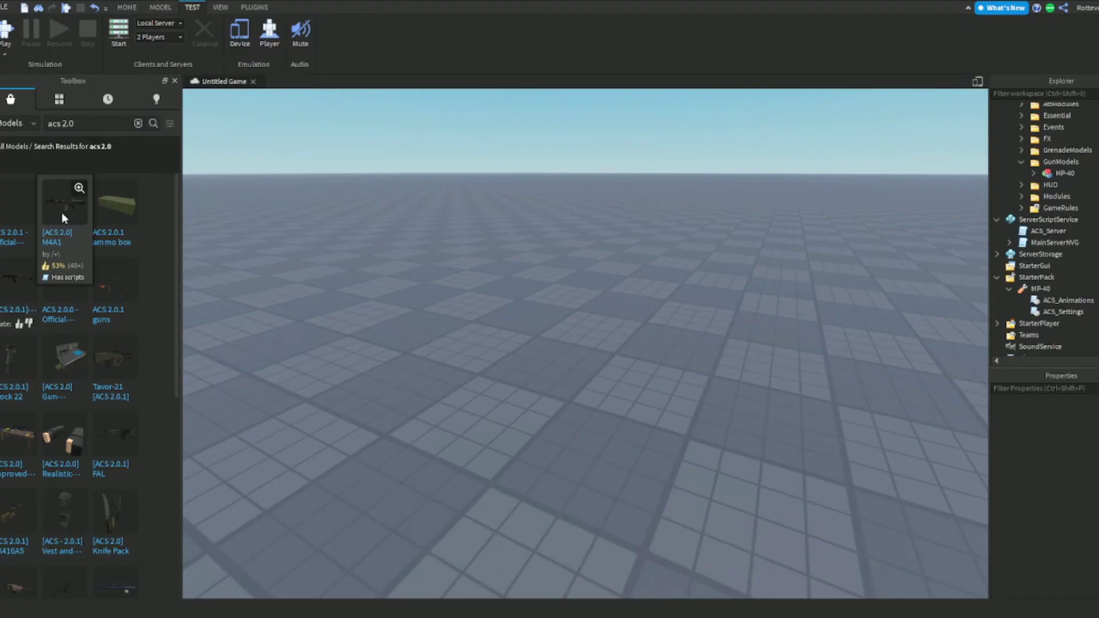
click(62, 217)
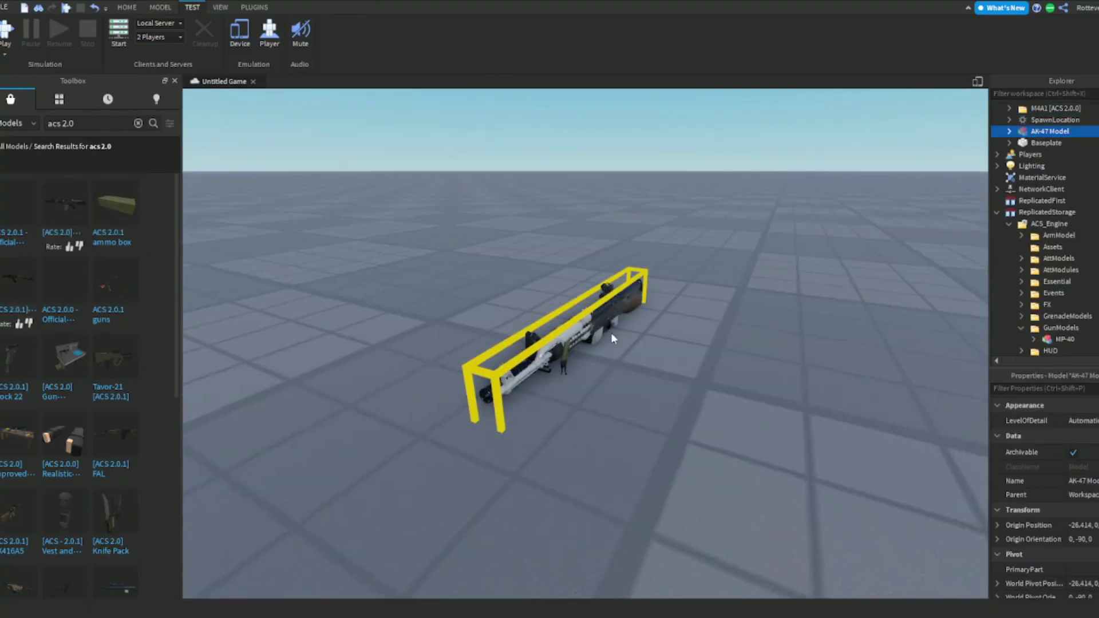
drag(612, 338, 730, 368)
drag(572, 345, 607, 333)
click(738, 475)
right_drag(738, 476, 727, 476)
key(d)
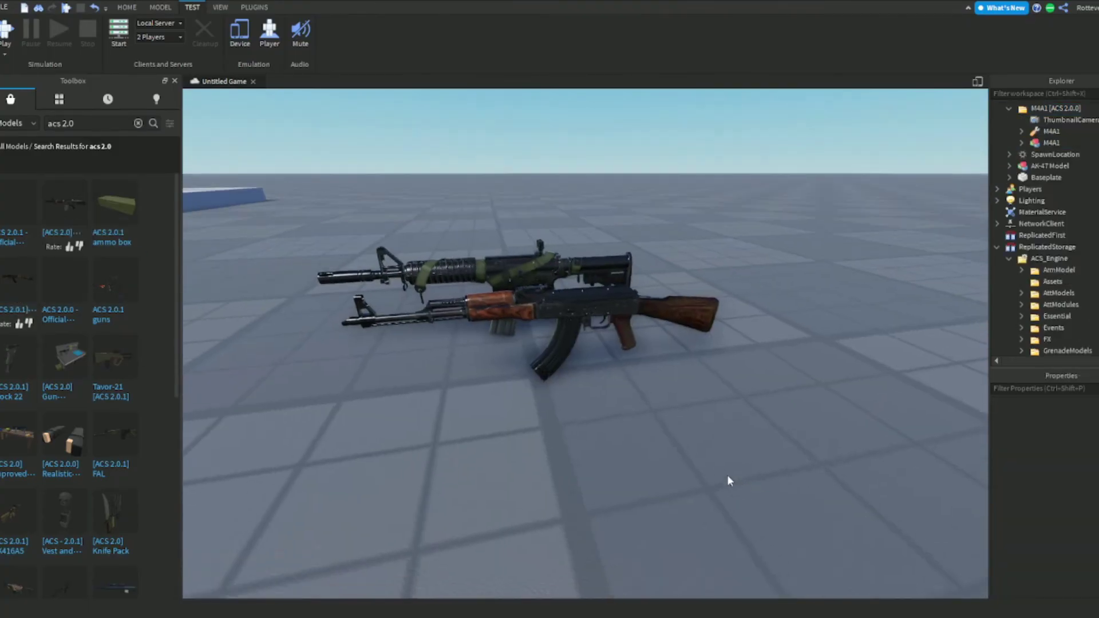
drag(549, 357, 521, 368)
click(646, 434)
Step: Expand the AK-47 Model and its AK-47 tool in the hierarchy to reveal the tool's scripts
scroll(644, 433, up, 5)
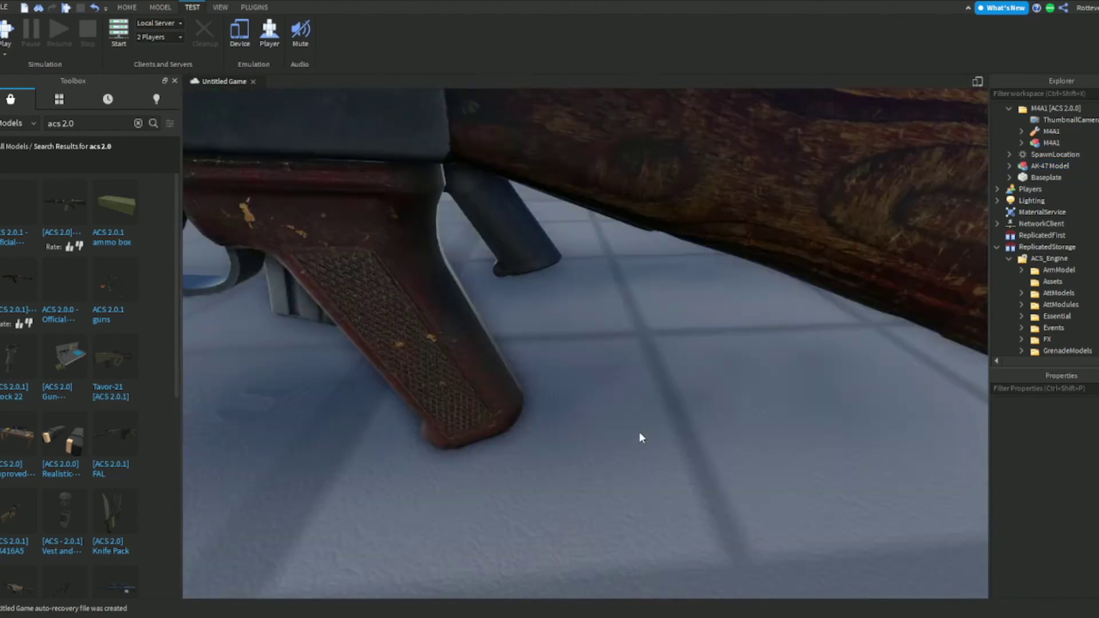
scroll(639, 432, down, 10)
scroll(639, 432, up, 8)
scroll(639, 432, down, 8)
click(640, 334)
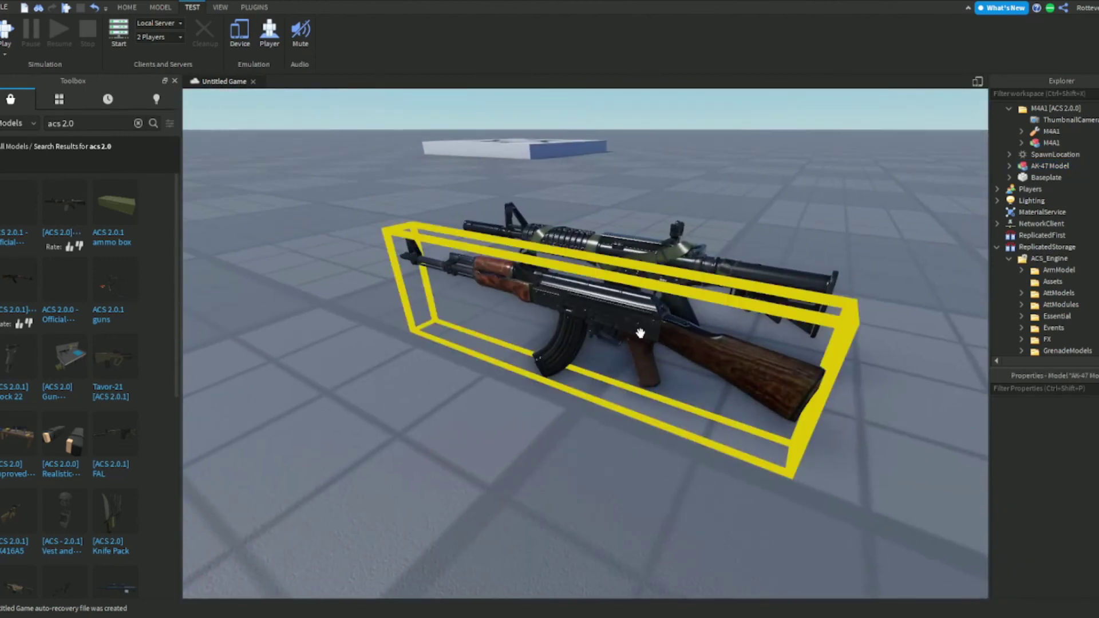
click(1010, 166)
click(1041, 178)
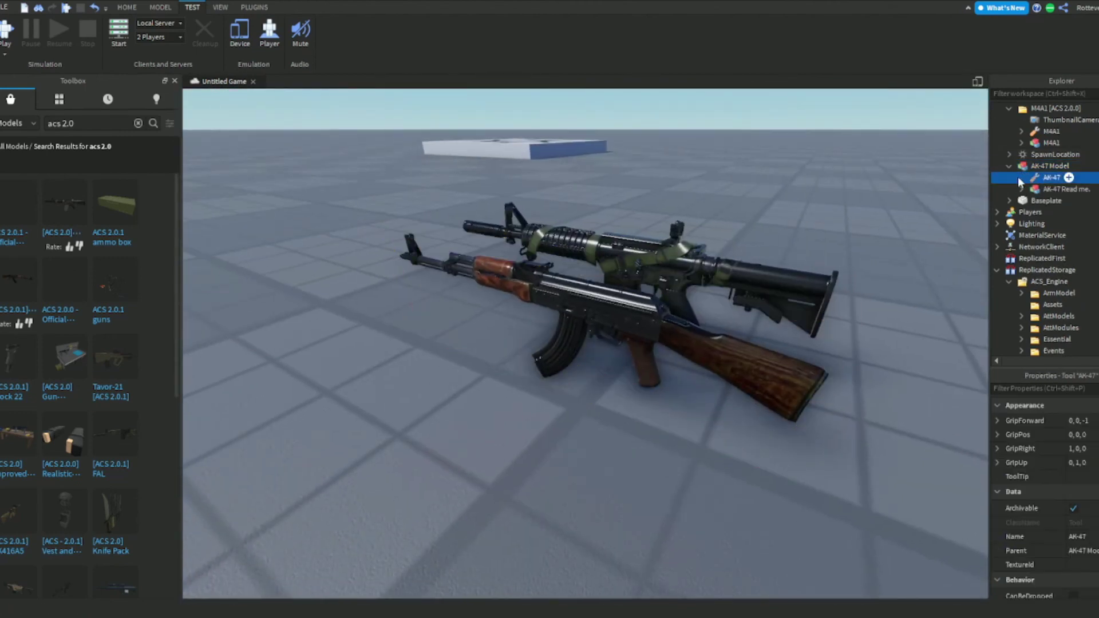
click(1022, 178)
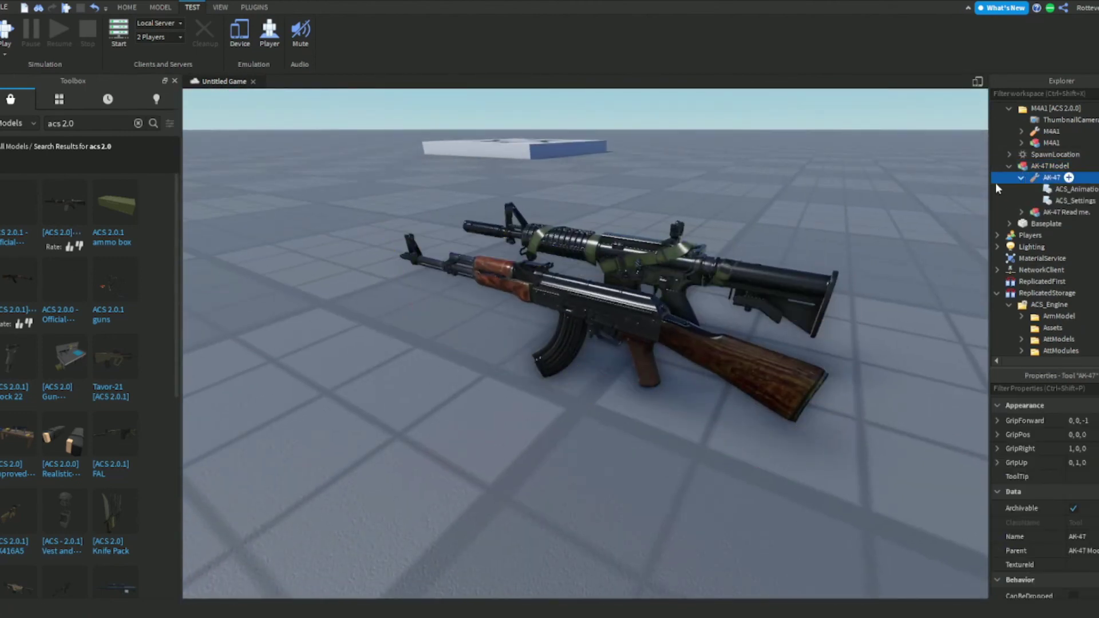
Step: Move the ACS_Animations script from the AK-47 tool to the MP-40 tool in StarterPack
click(1058, 191)
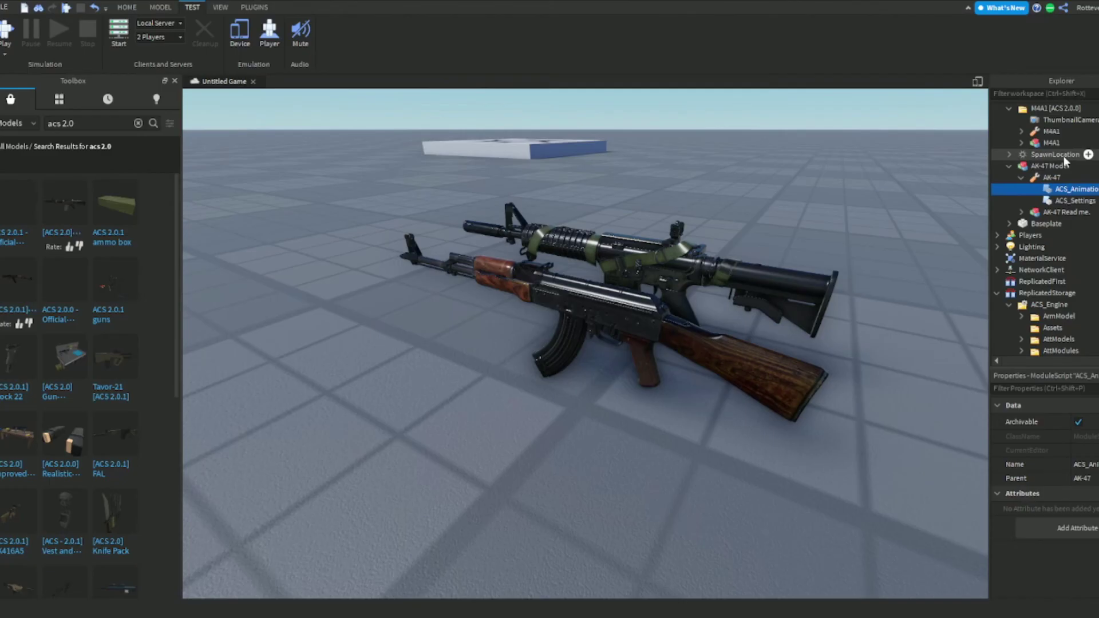
scroll(1065, 164, down, 1)
drag(1059, 160, 1043, 336)
scroll(1060, 248, down, 5)
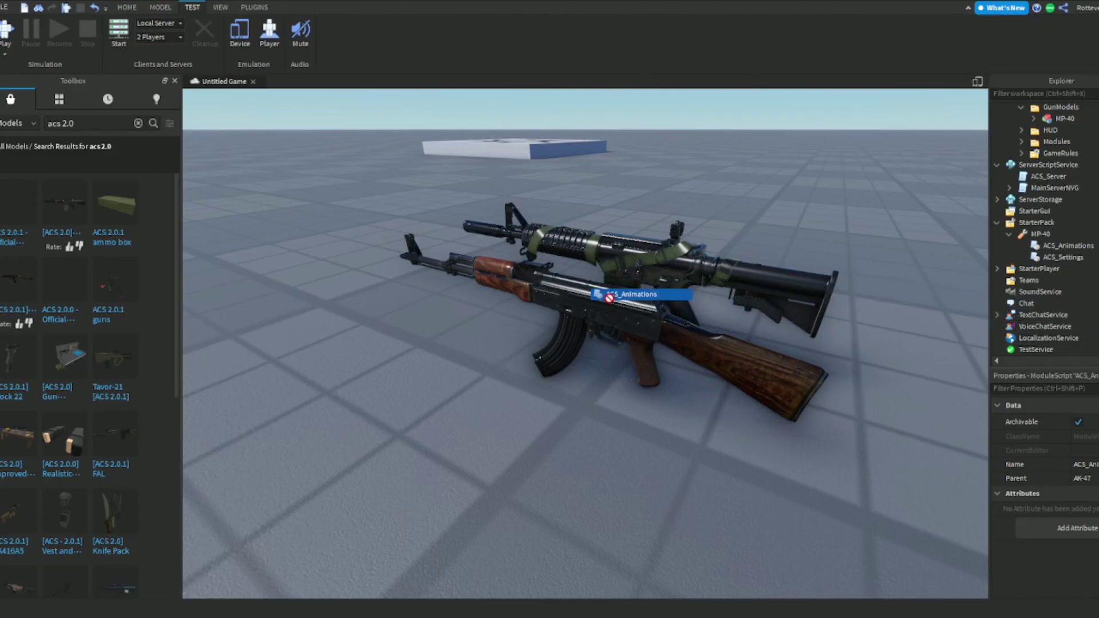
Step: Delete the M4A1 and AK-47 models from Workspace
click(538, 310)
click(633, 257)
key(Delete)
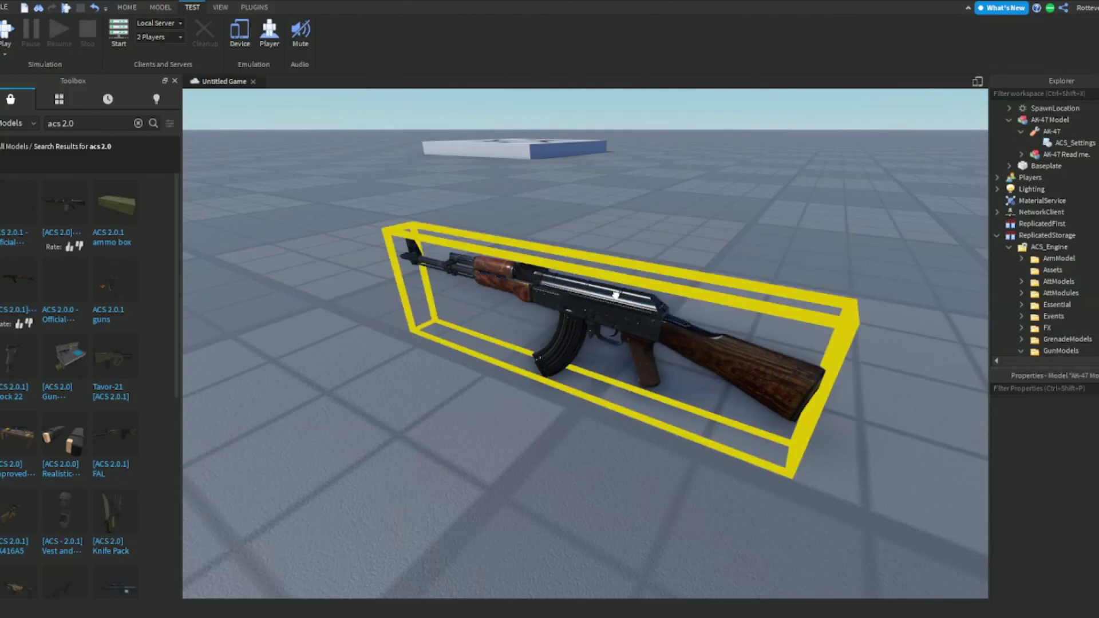
click(615, 293)
key(Delete)
key(d)
right_drag(607, 184, 597, 317)
key(w)
key(s)
key(a)
middle_drag(596, 316, 627, 294)
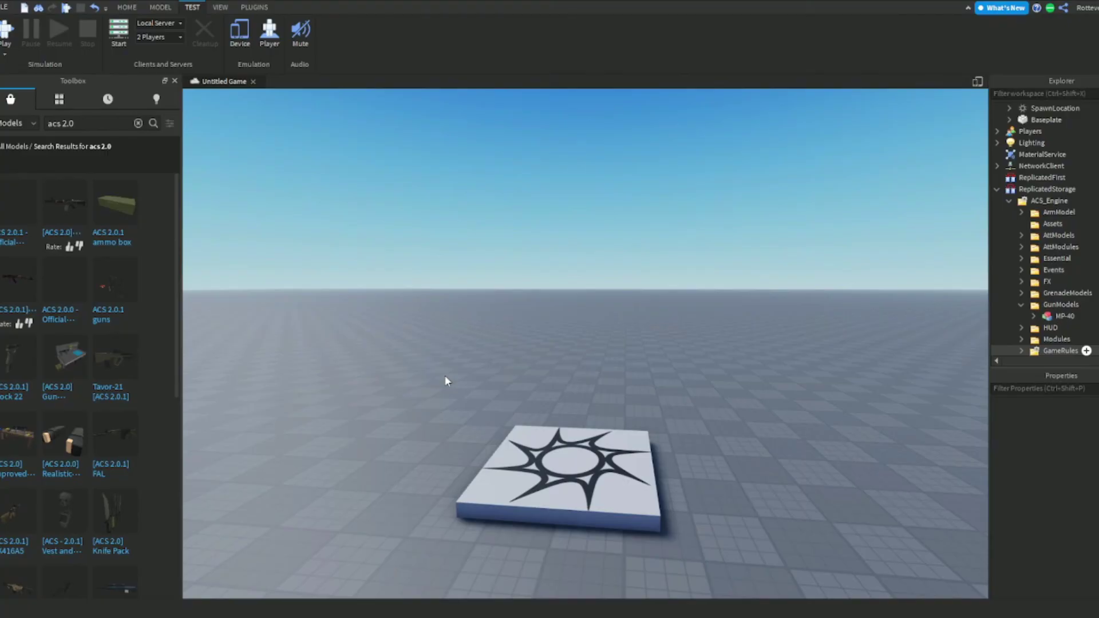
key(w)
right_drag(594, 428, 602, 425)
key(s)
key(d)
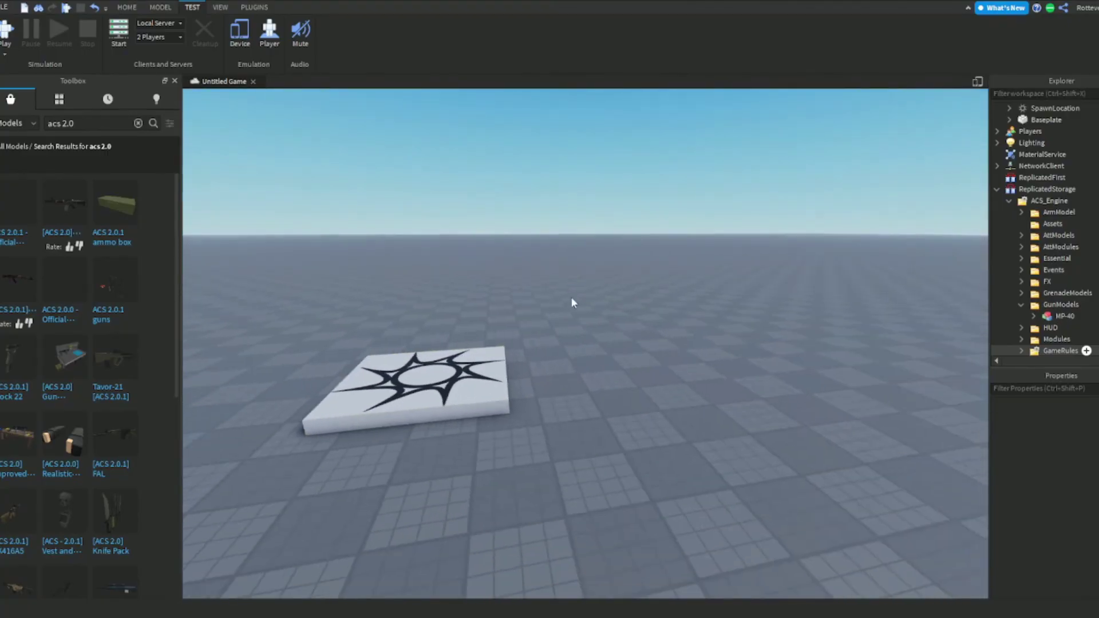
middle_drag(571, 298, 519, 310)
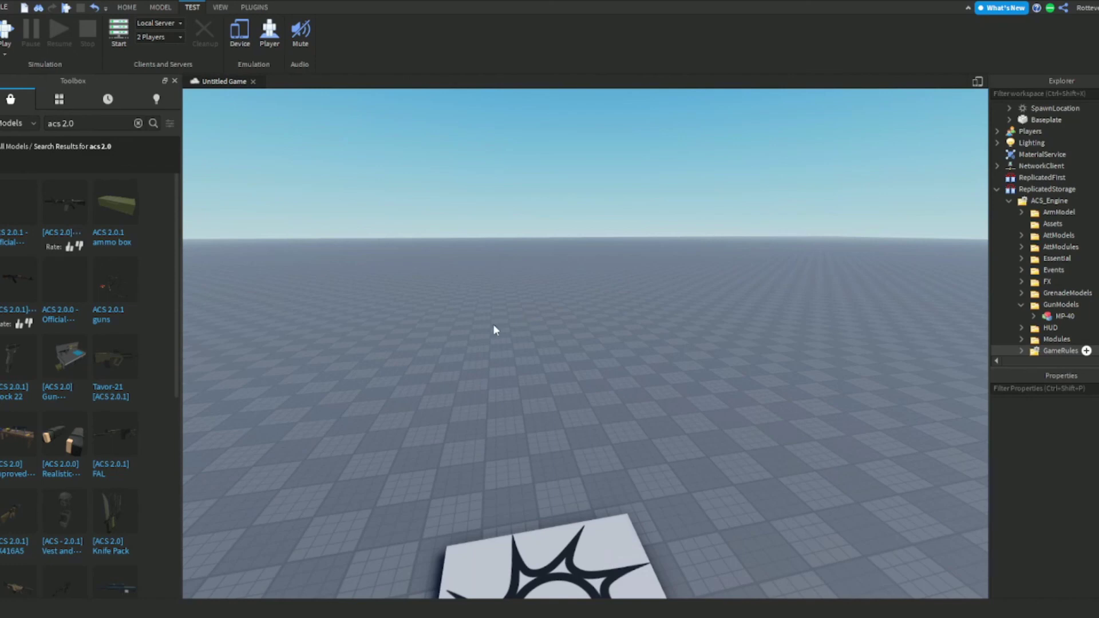
key(s)
right_drag(526, 280, 523, 283)
right_drag(770, 246, 738, 267)
right_drag(807, 246, 644, 264)
key(s)
right_drag(535, 229, 535, 229)
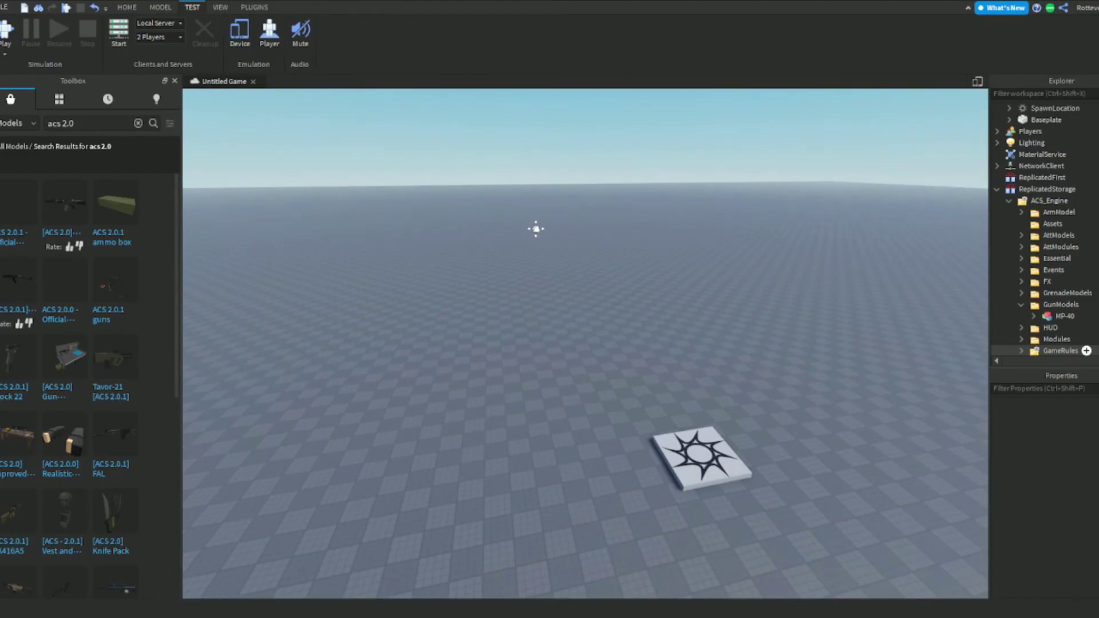
right_drag(520, 234, 881, 263)
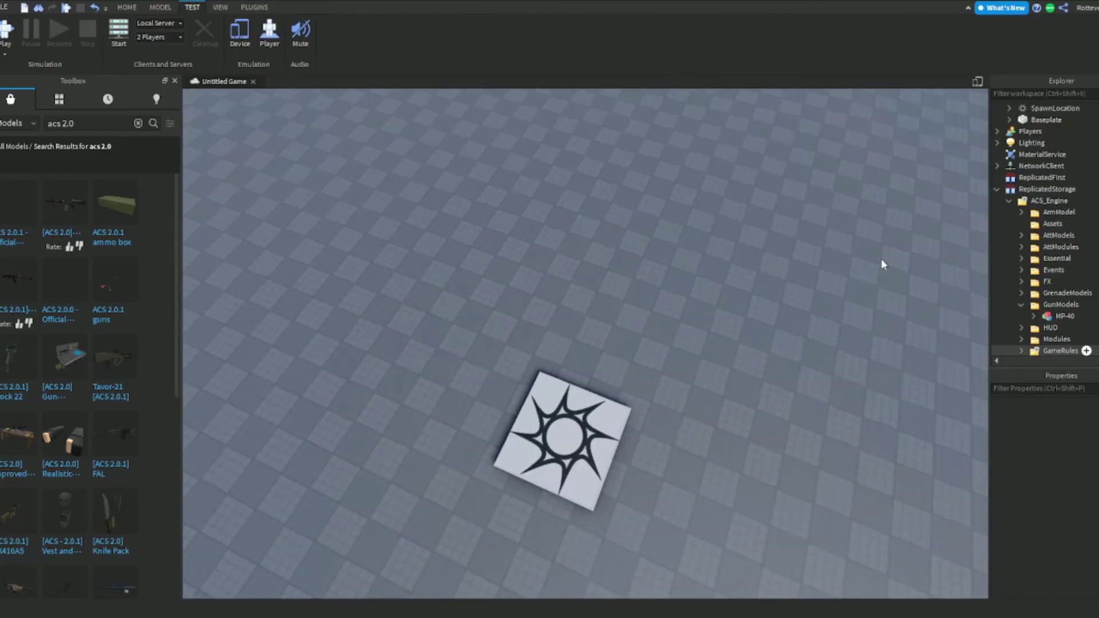